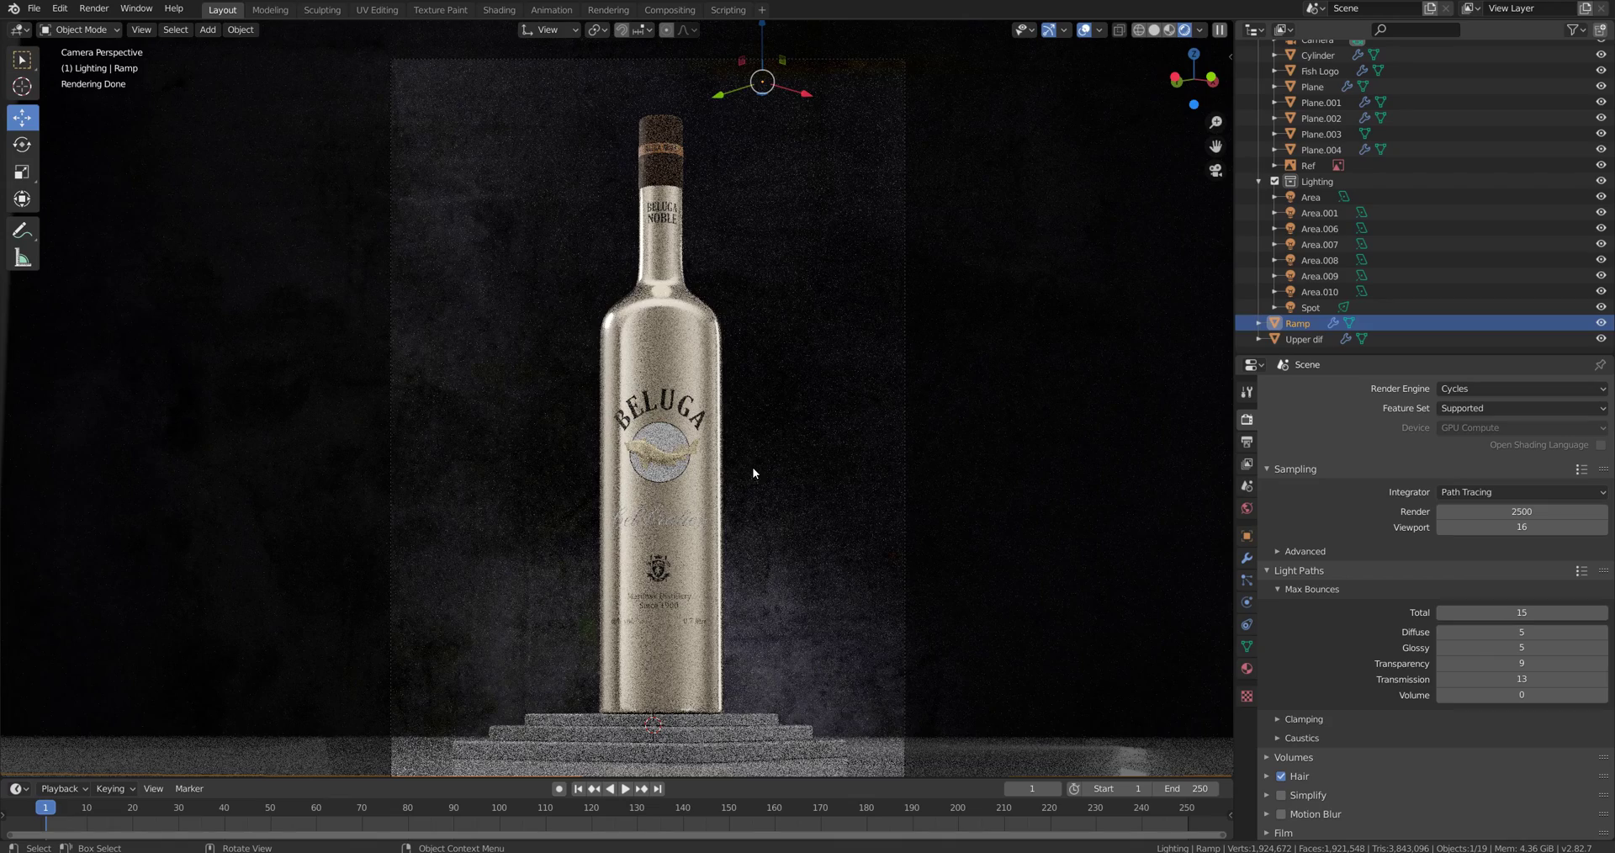
Step: Switch the viewport to material preview shading and hide all the lights in the Lighting collection
middle_drag(875, 444, 1101, 163)
click(1169, 29)
mouse_move(656, 277)
middle_down()
mouse_move(576, 276)
mouse_move(558, 349)
mouse_move(613, 362)
mouse_move(533, 349)
mouse_move(625, 346)
mouse_move(580, 362)
mouse_move(601, 371)
middle_up()
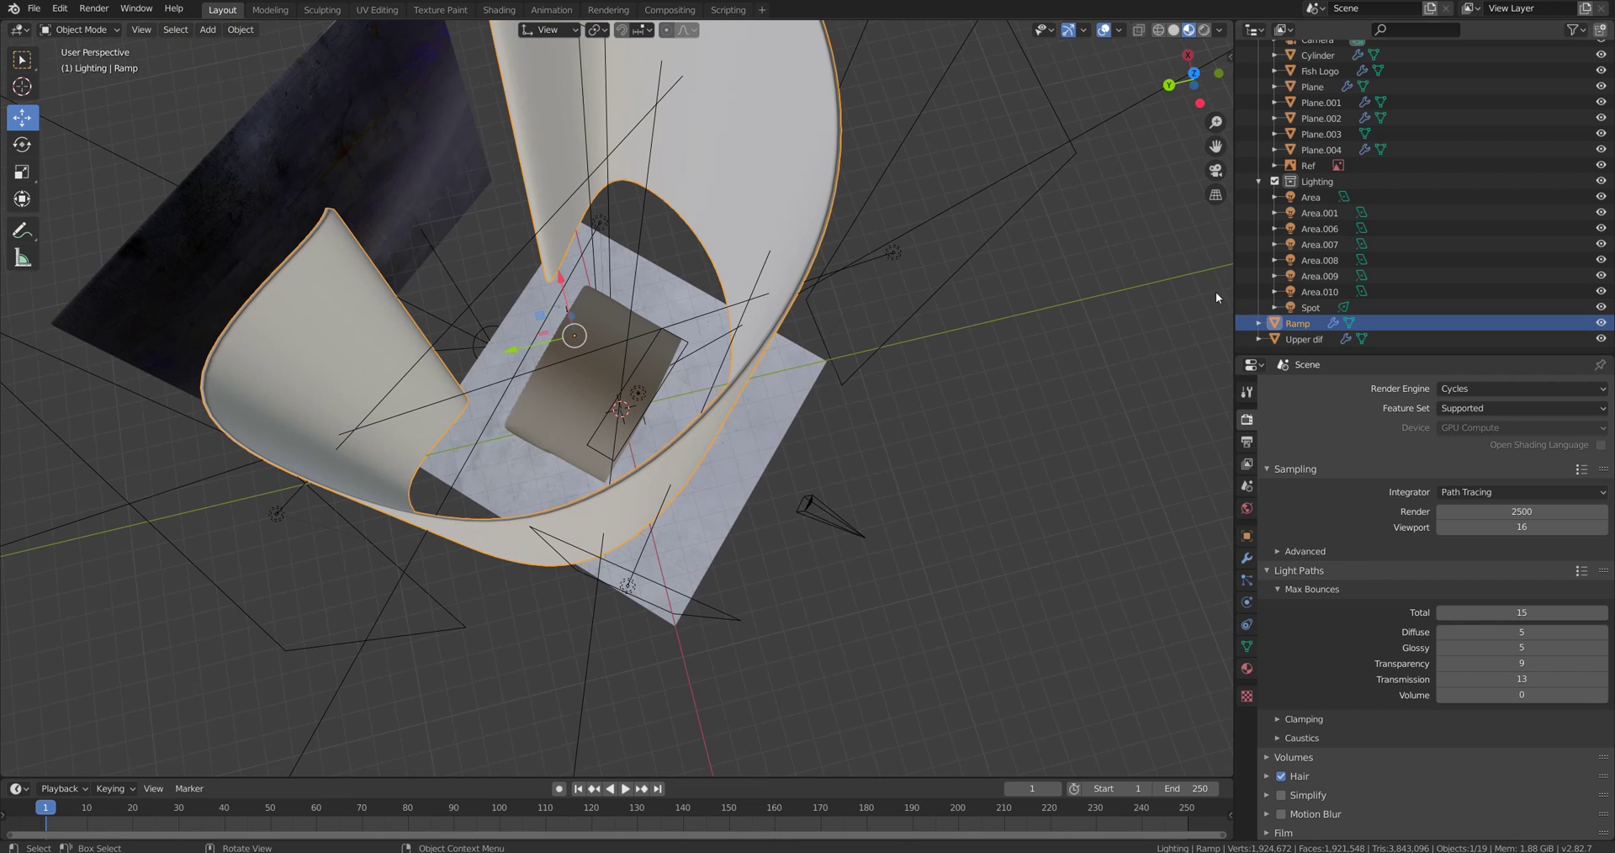
middle_drag(782, 299, 744, 379)
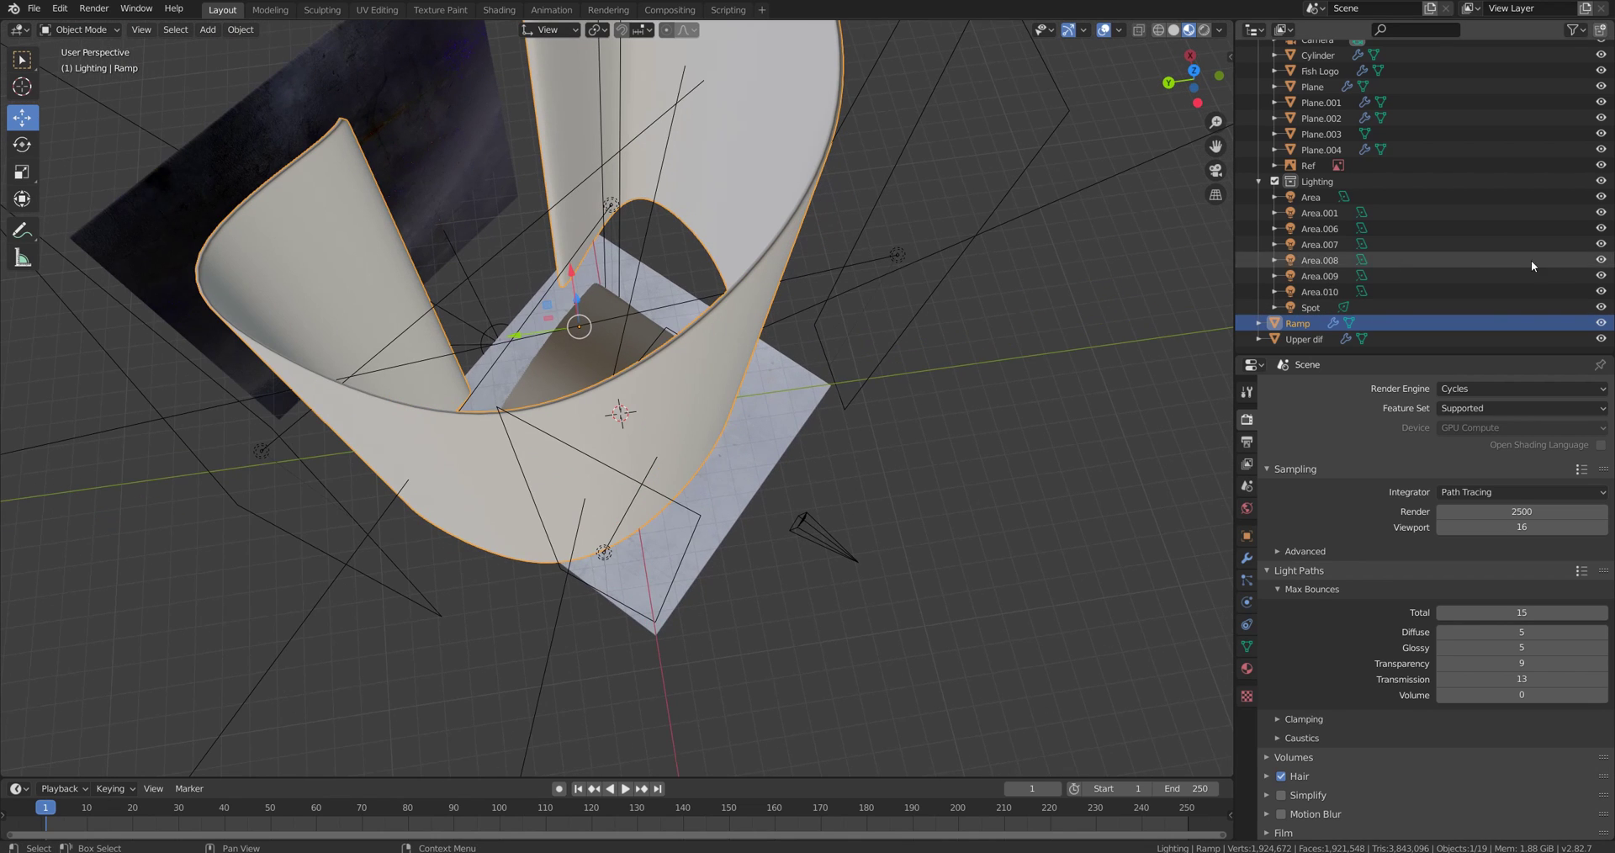
drag(1601, 308, 1598, 196)
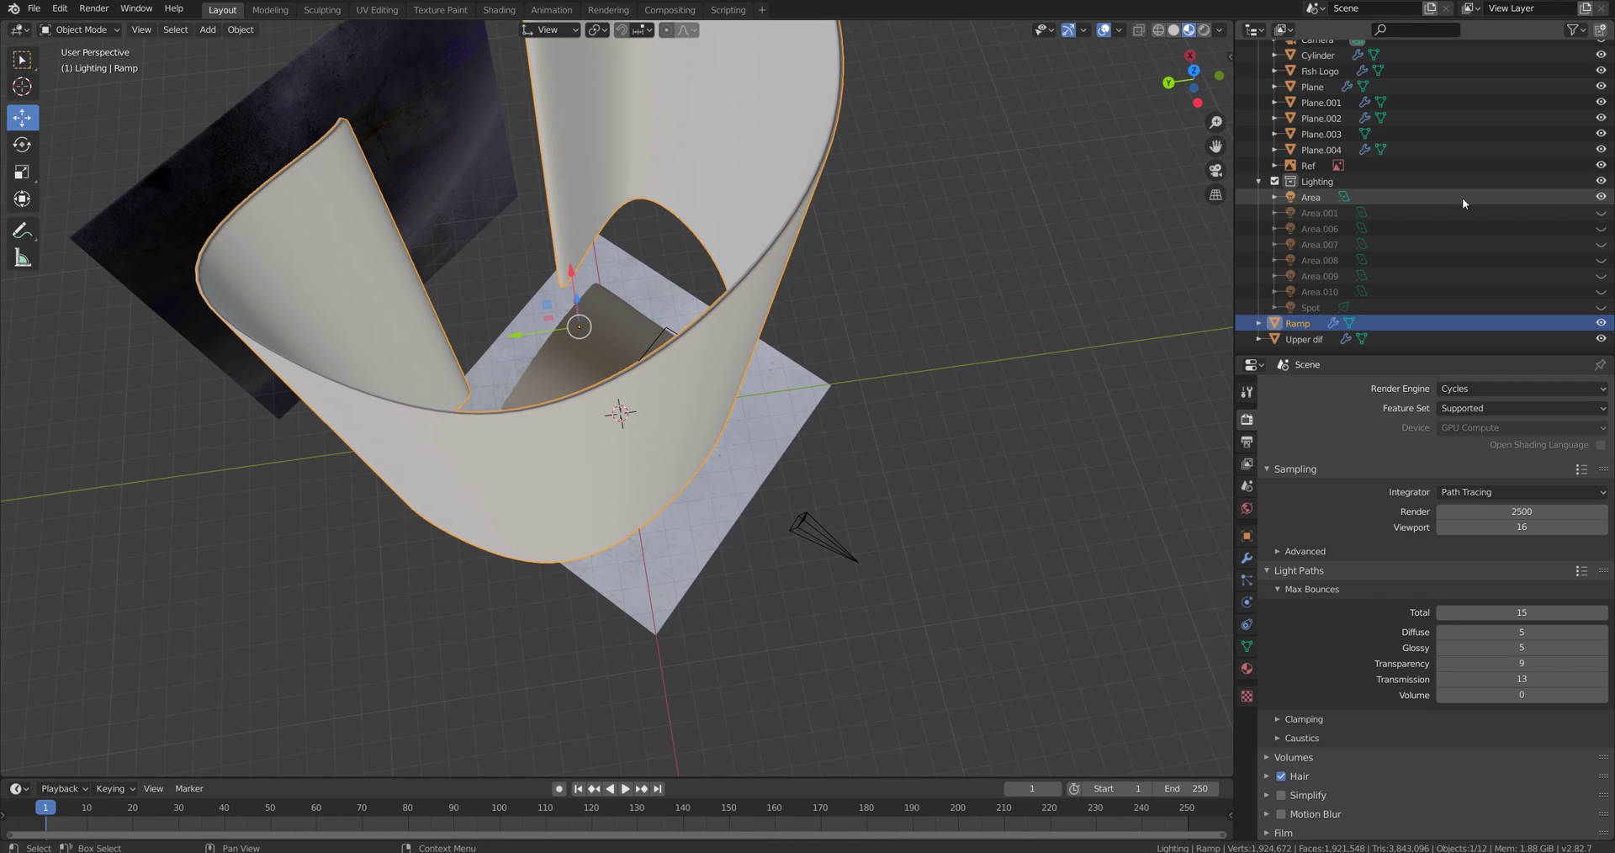
middle_drag(725, 333, 749, 326)
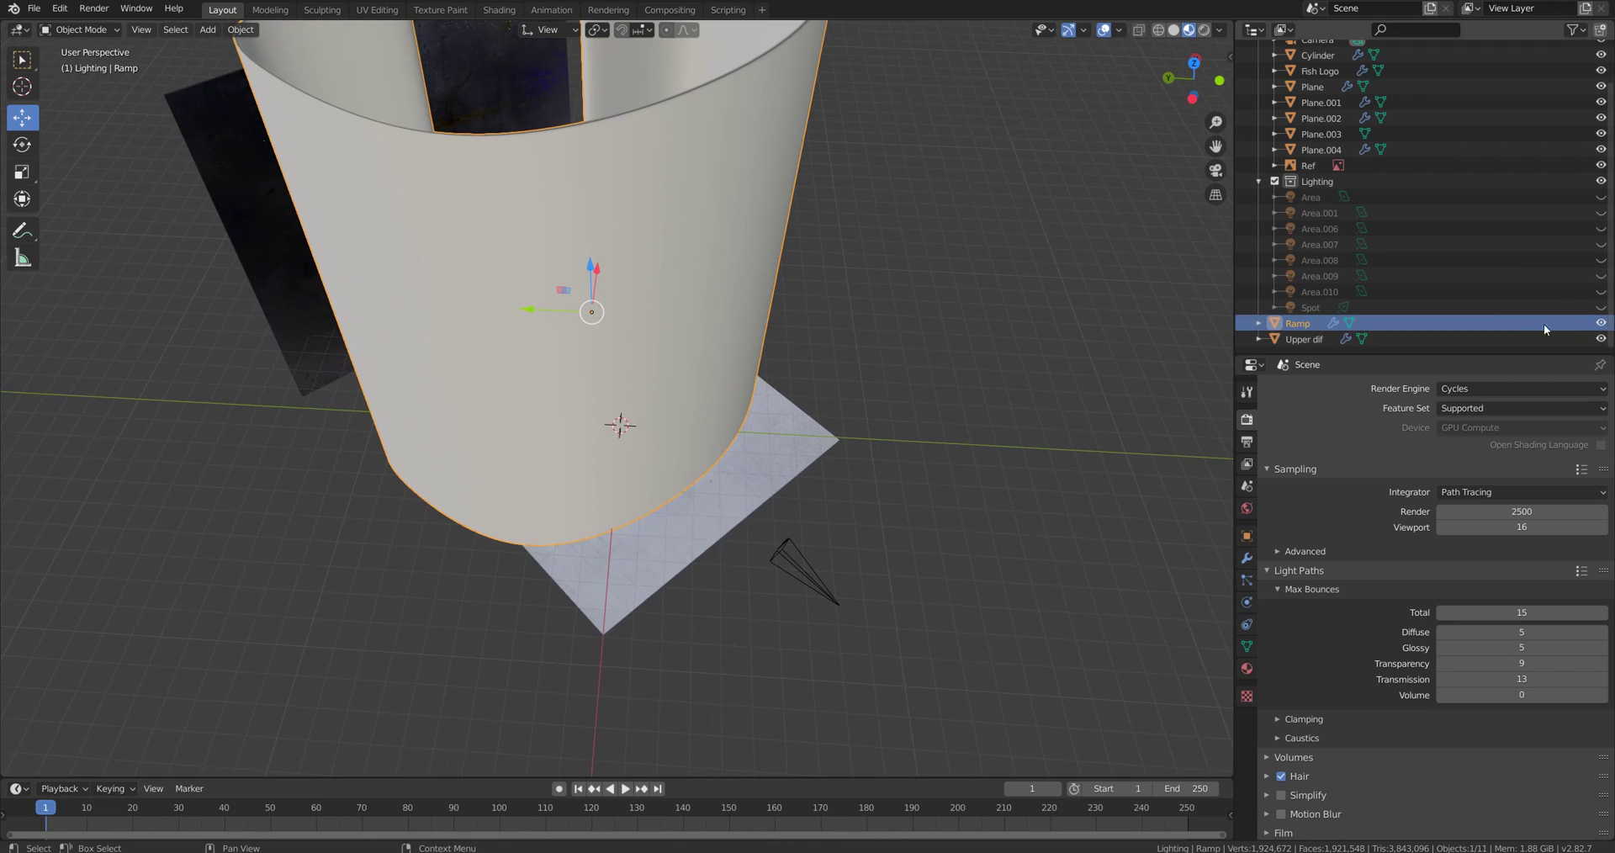
Step: Hide the Ramp, Upper dif and Ref objects, and look at the bottle through the scene camera
click(1603, 323)
middle_drag(862, 375, 900, 362)
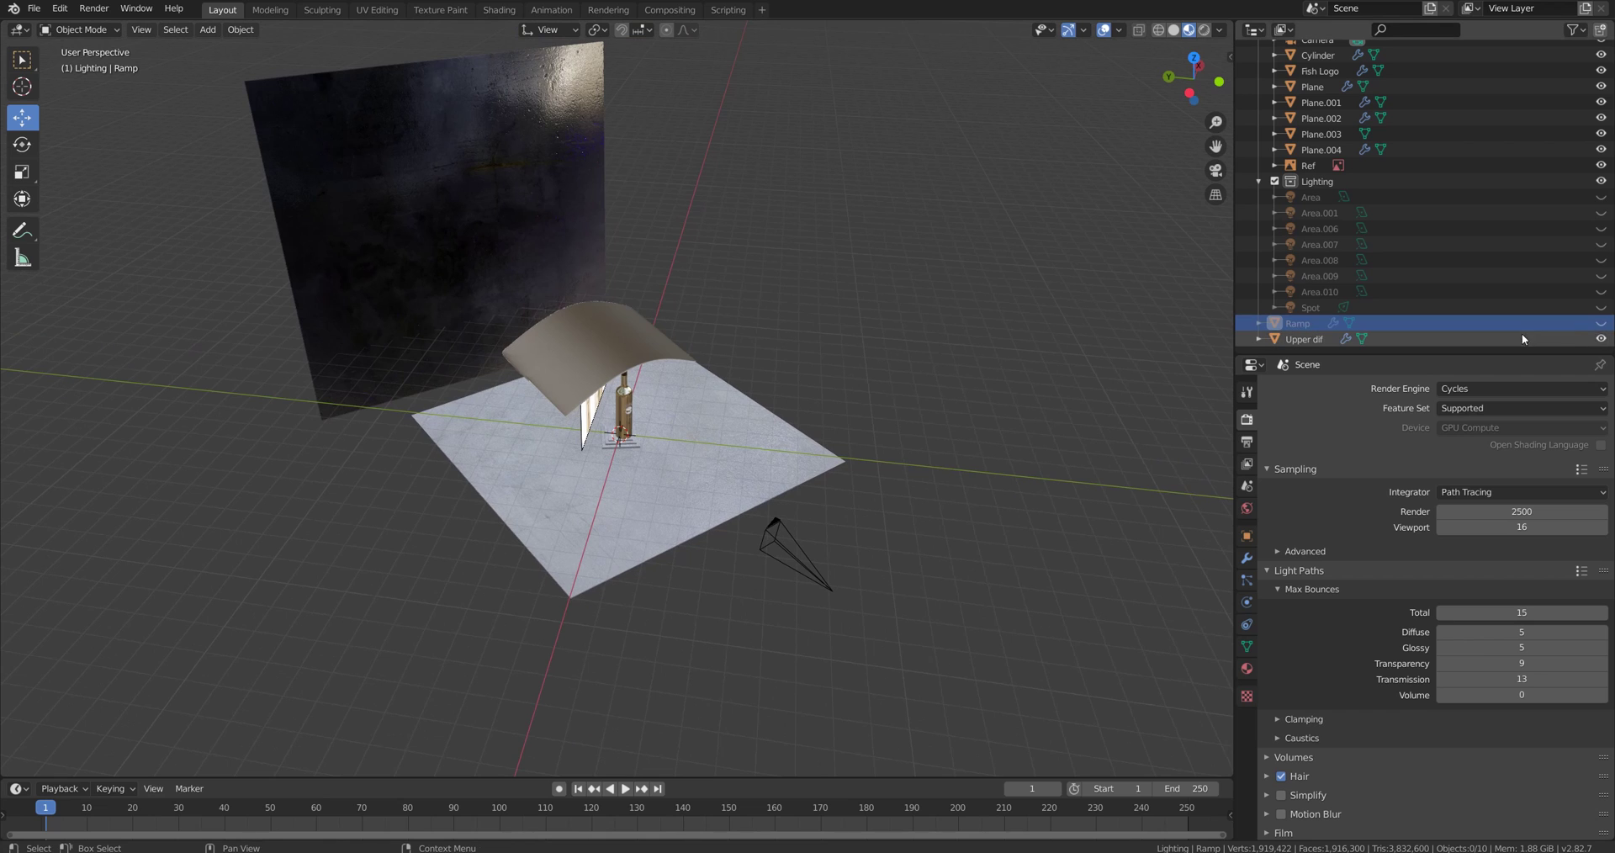
click(1602, 339)
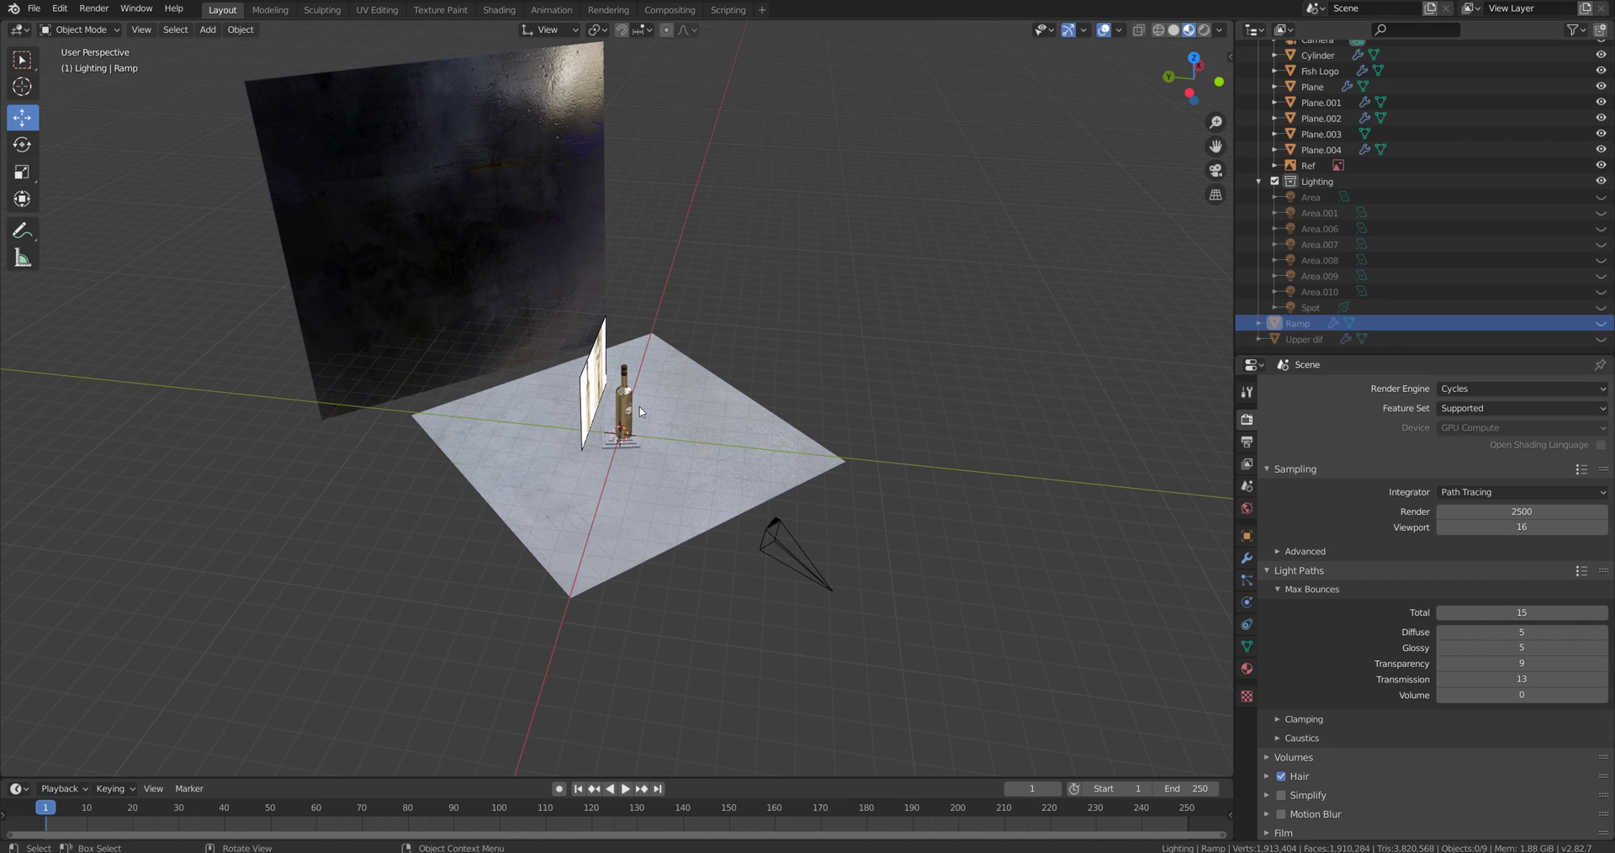
key(KP_0)
scroll(1337, 211, up, 2)
click(1602, 206)
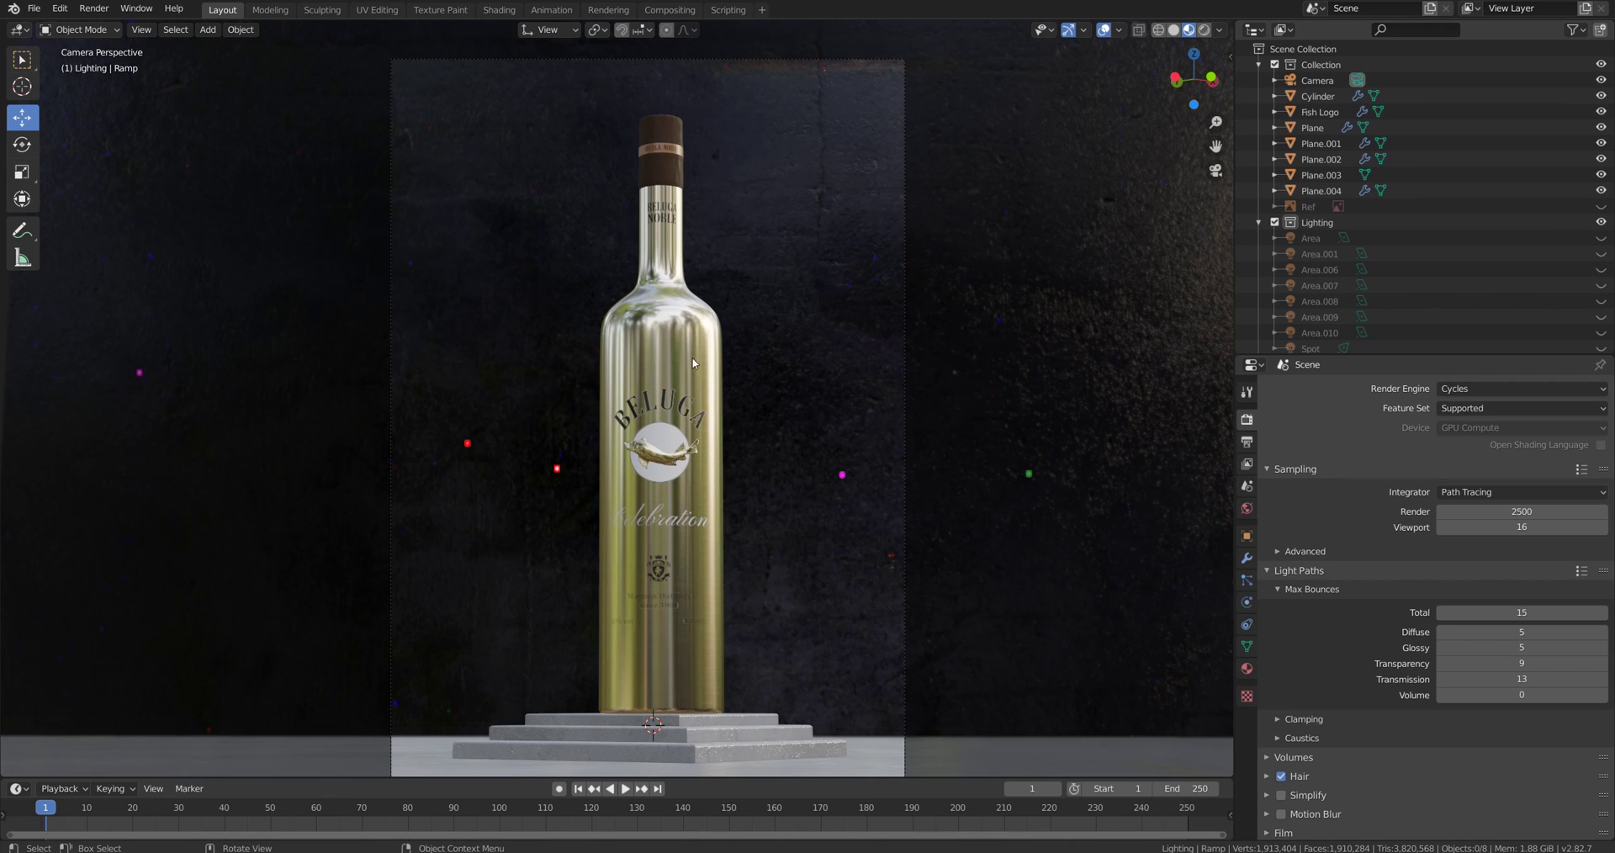
Step: Select and unhide only the Area light above the bottle, and view its placement in the scene
click(663, 413)
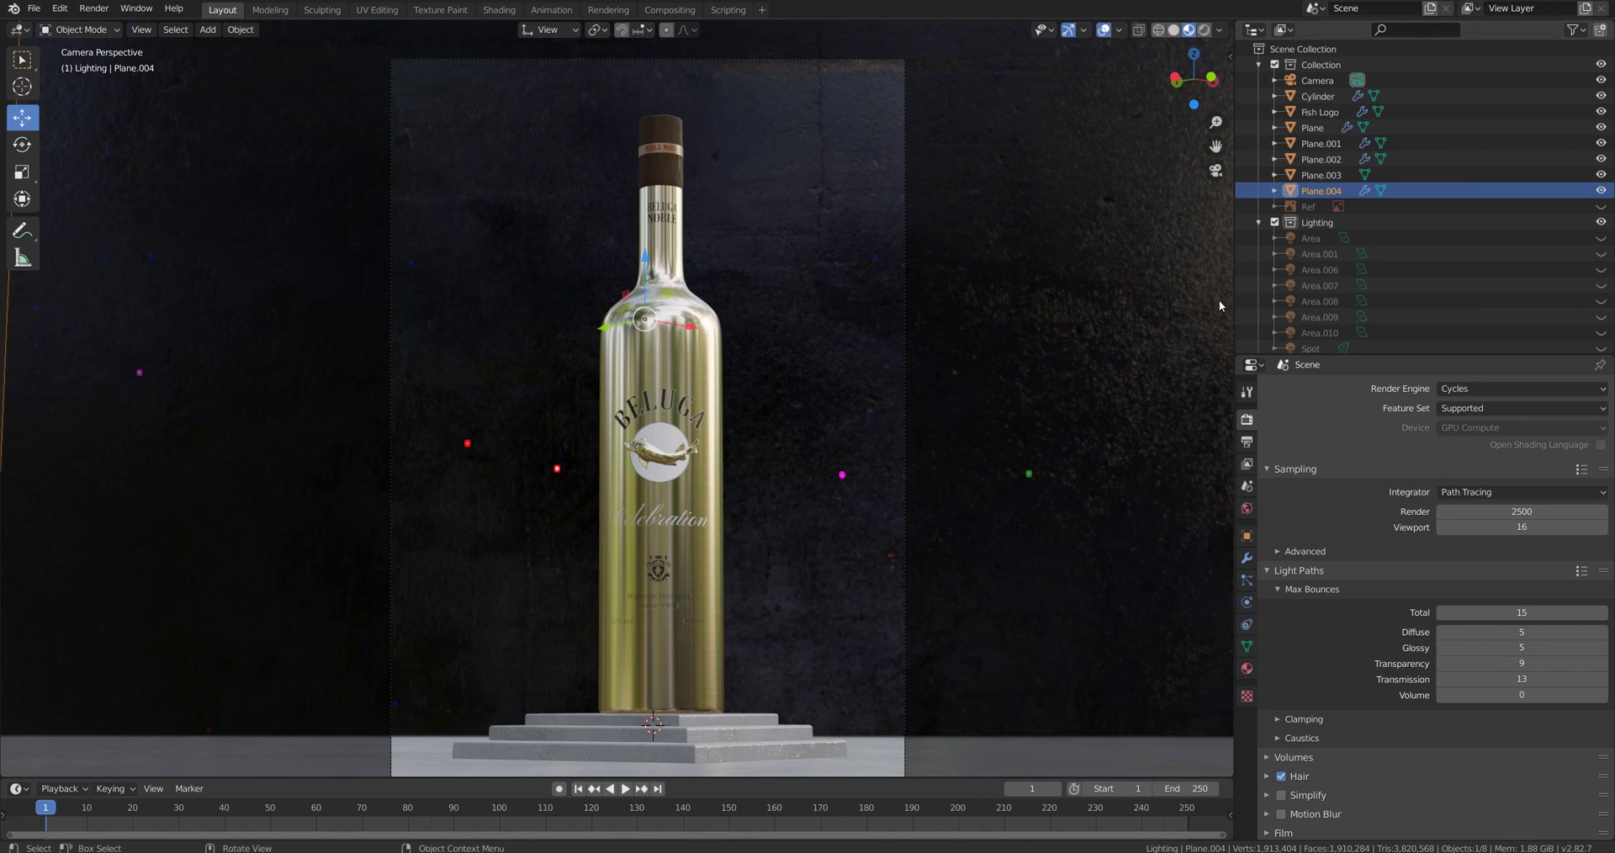
click(1320, 244)
click(1602, 238)
middle_drag(805, 301, 757, 316)
click(659, 281)
middle_drag(658, 281, 688, 339)
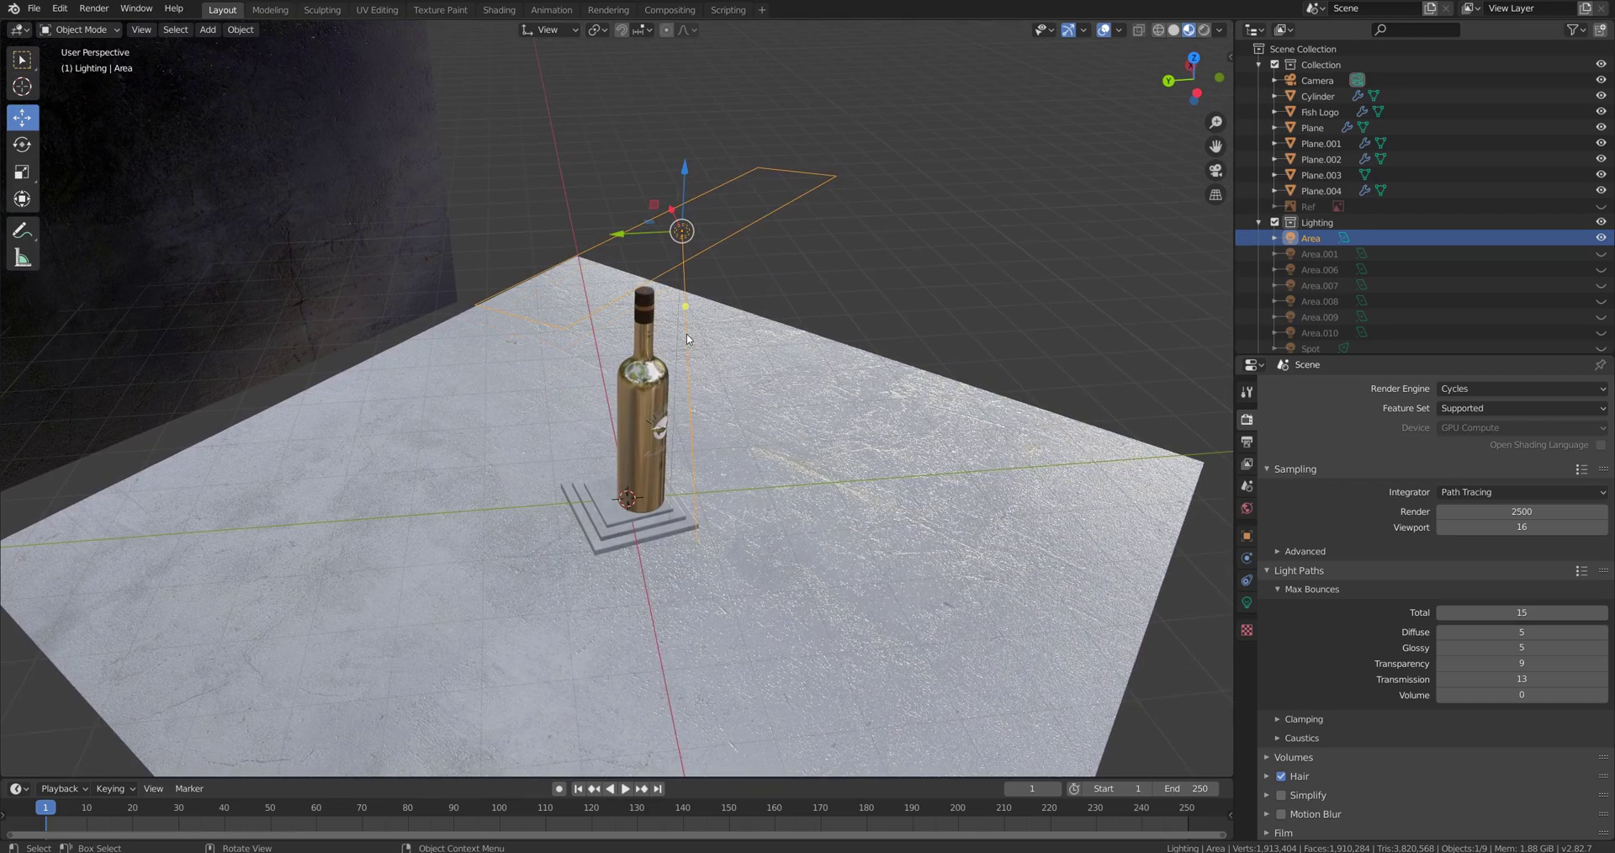
middle_drag(773, 373, 841, 357)
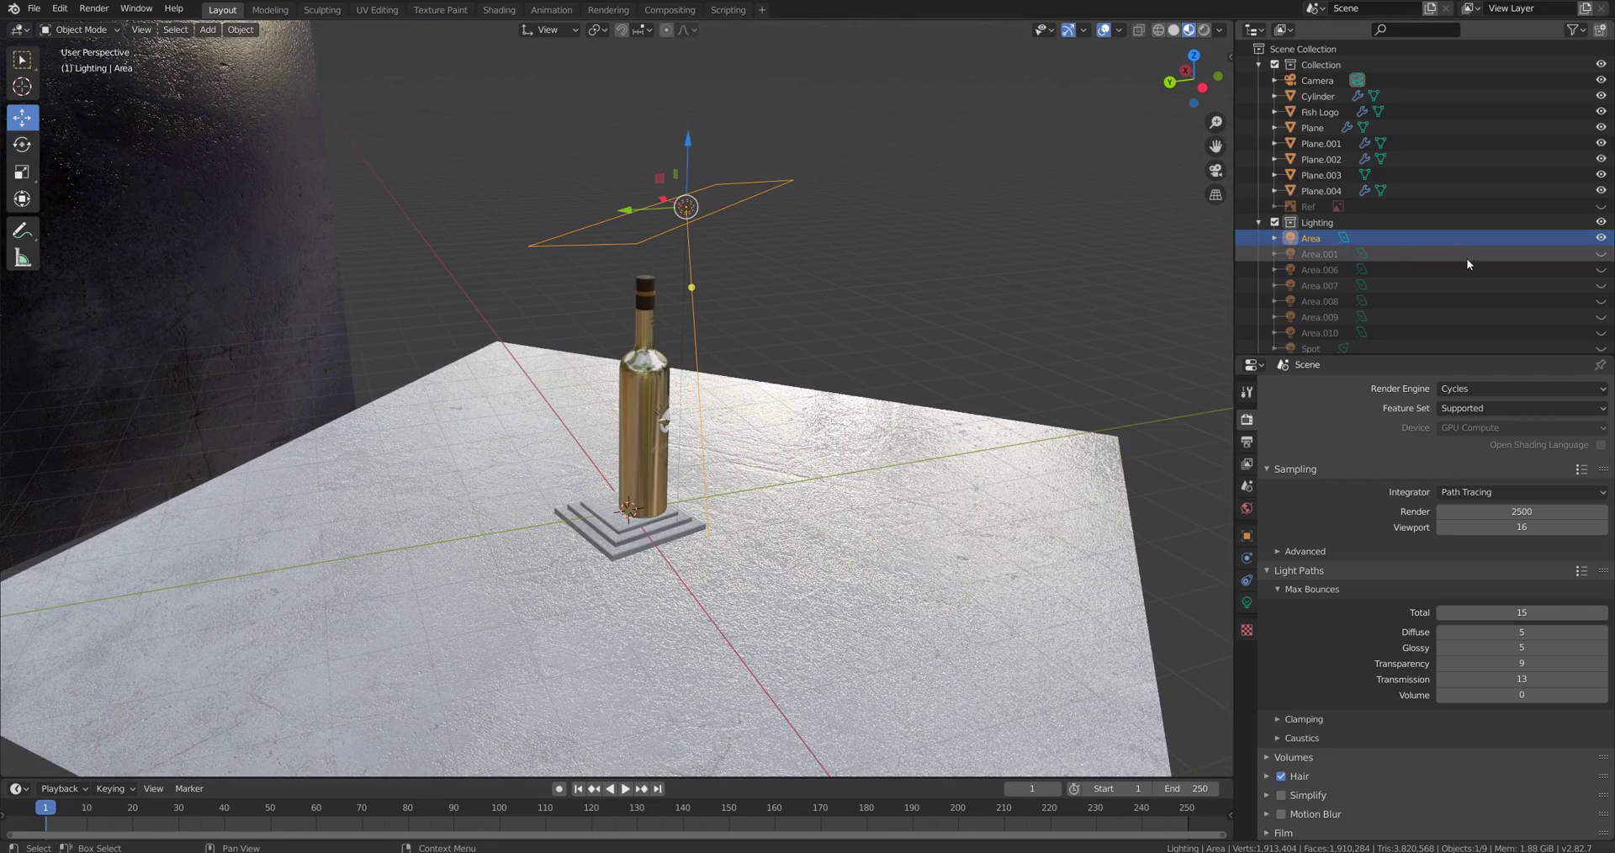
Step: Select and unhide the curved Upper dif diffuser, and view it between the Area light and the bottle
scroll(1350, 313, down, 2)
scroll(1350, 313, down, 1)
click(1311, 337)
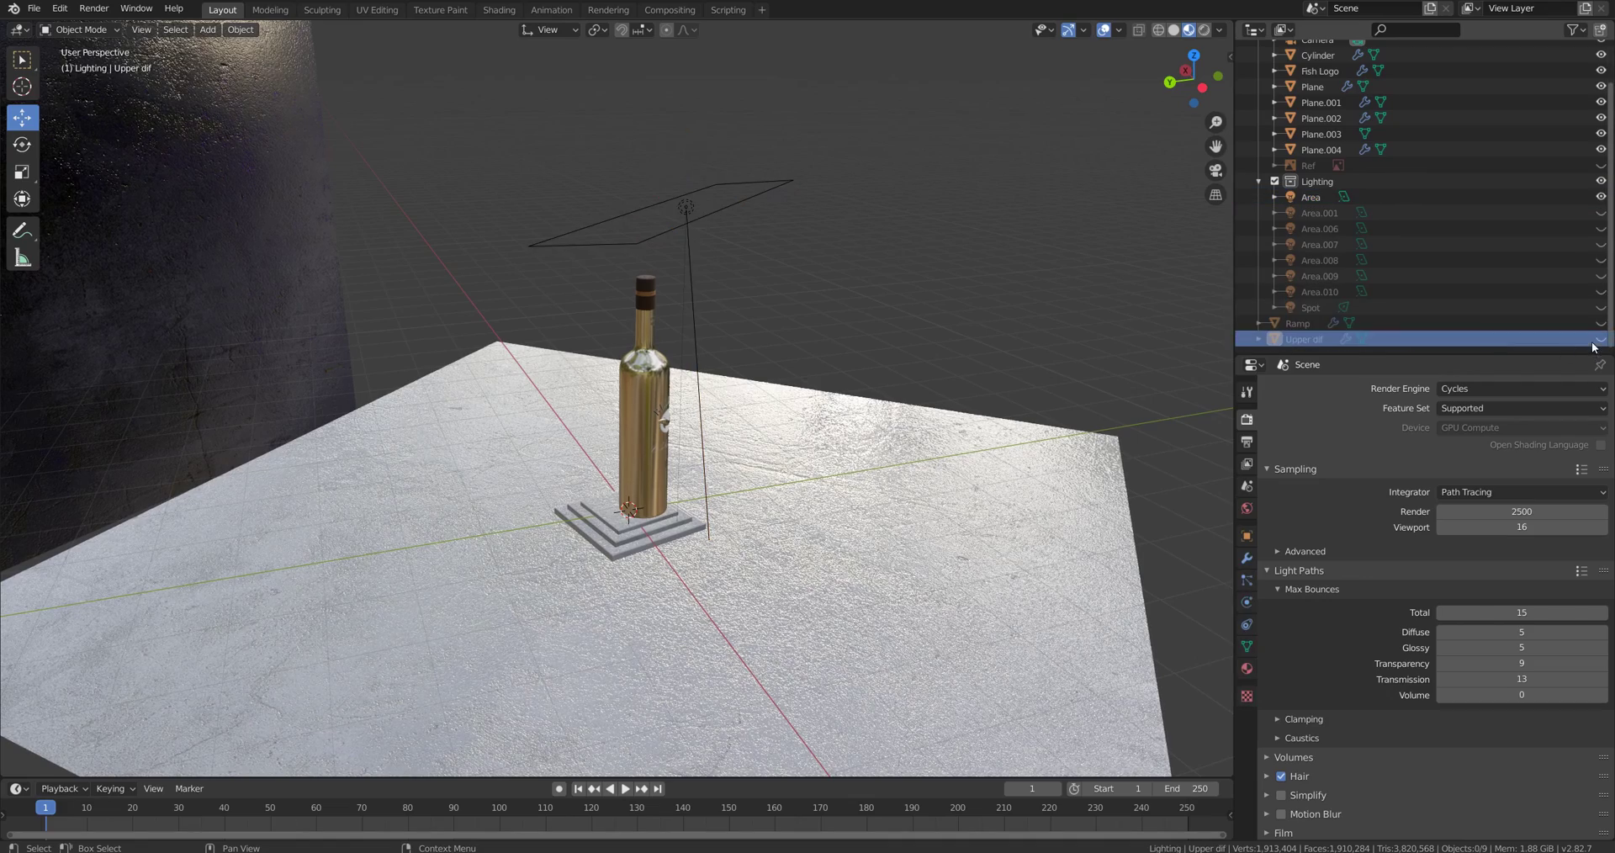
click(1600, 339)
middle_drag(905, 355, 825, 235)
click(709, 245)
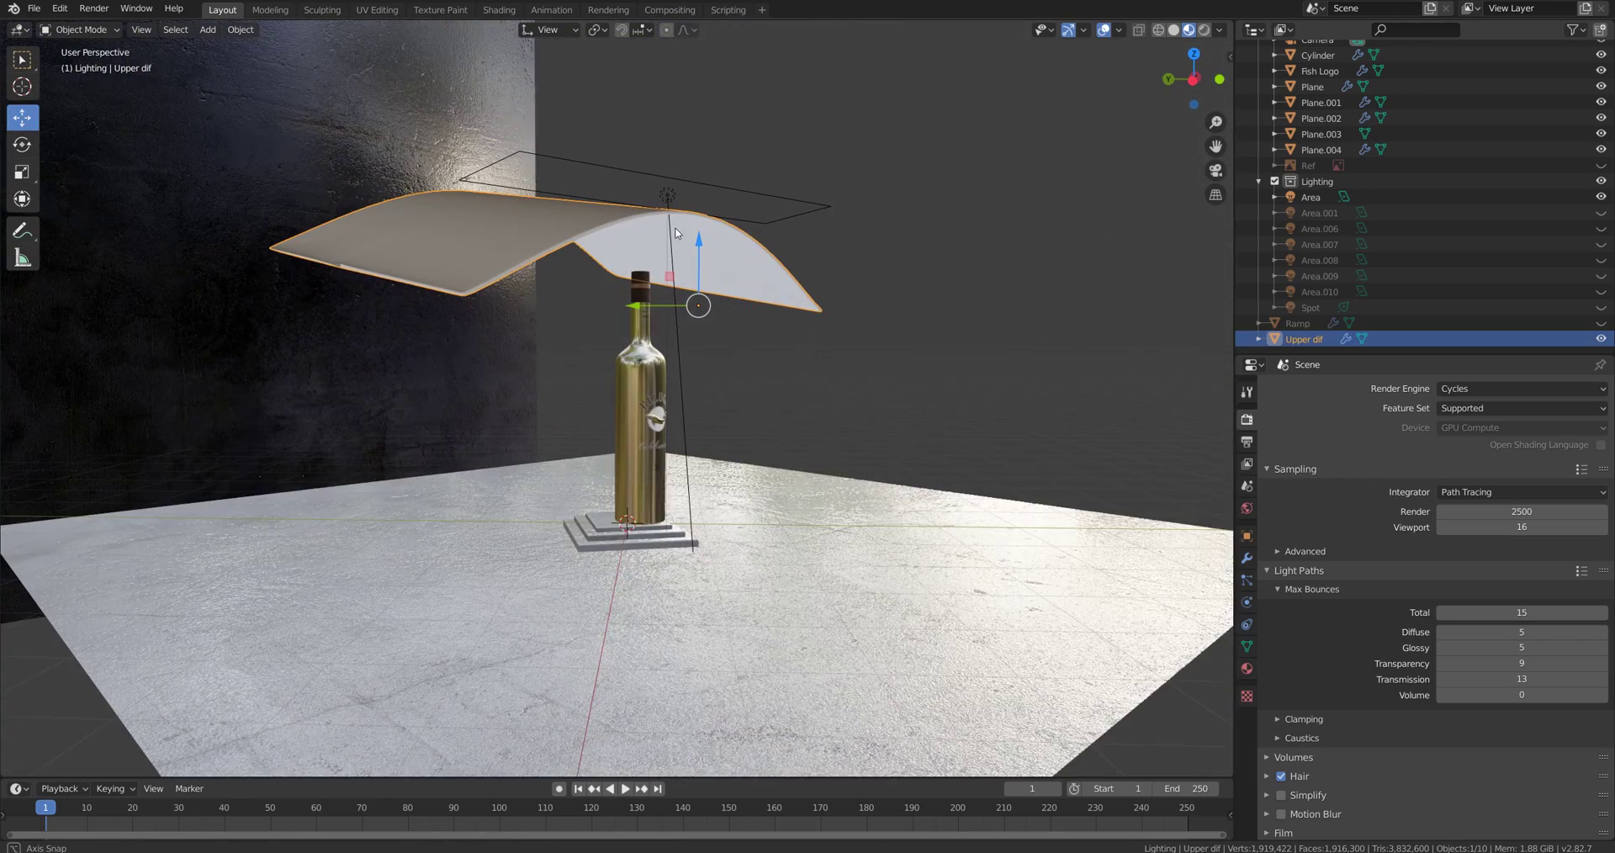
Step: Return to the camera view with rendered shading and inspect the highlights on the bottle's neck and shoulders
key(KP_0)
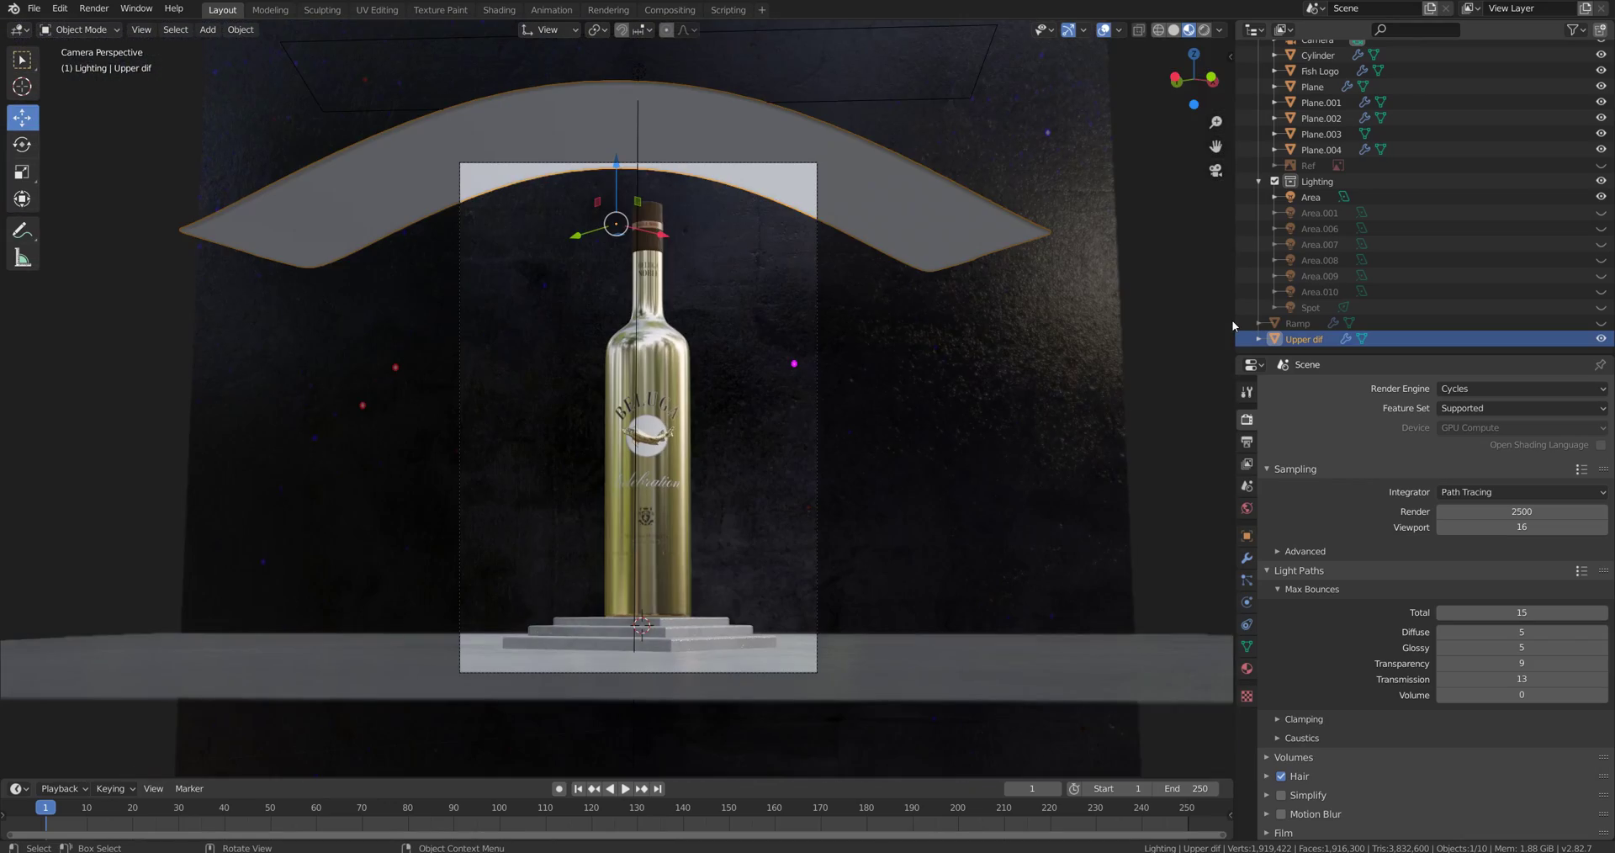
click(1203, 32)
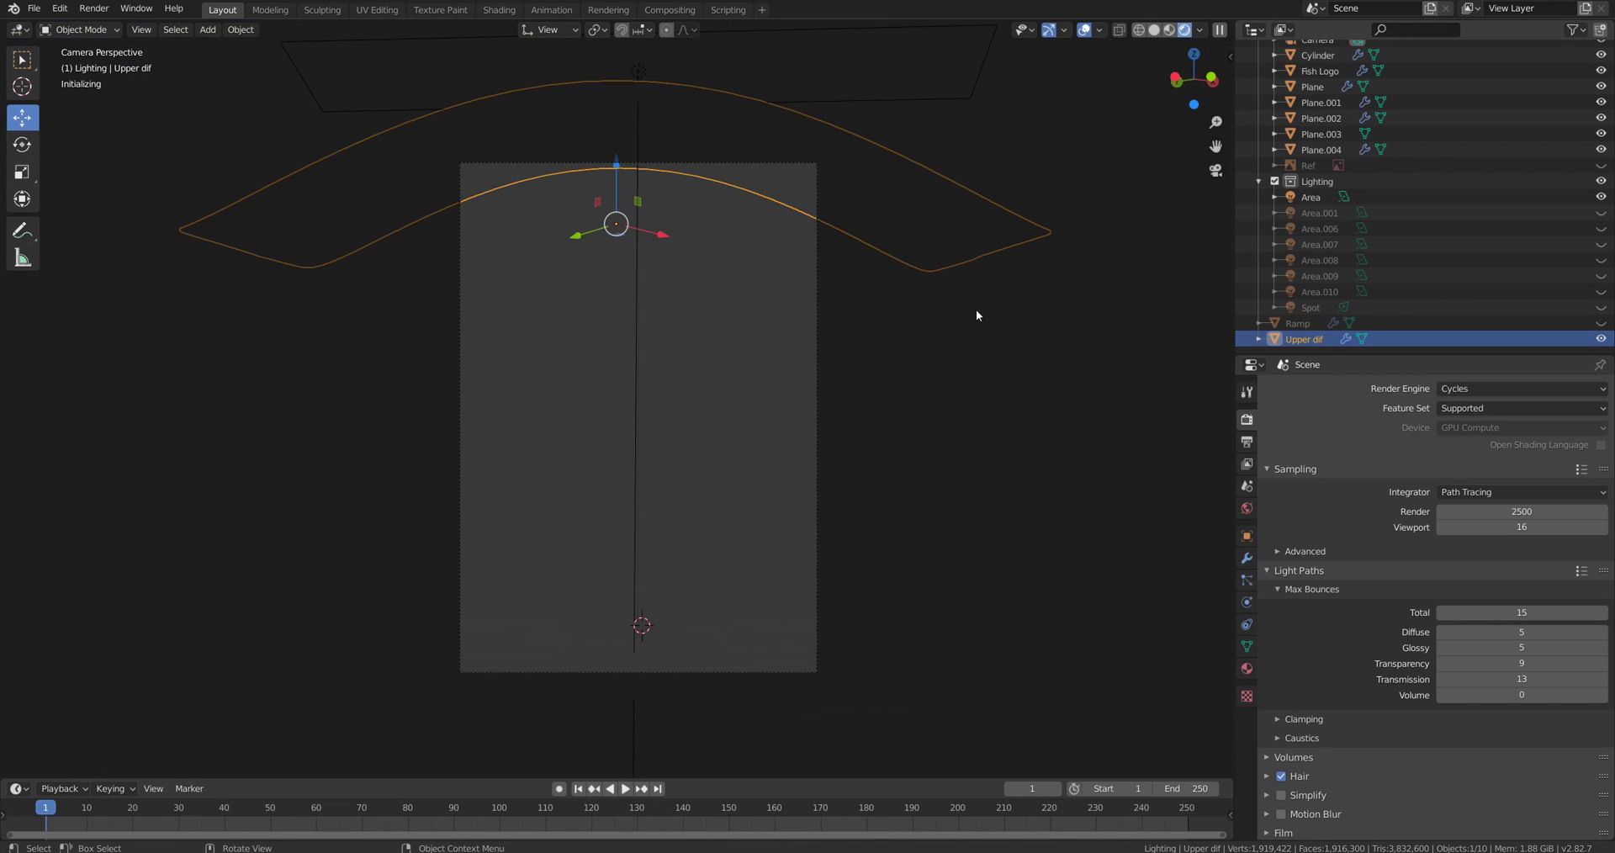
key(ctrl+z)
scroll(628, 321, up, 7)
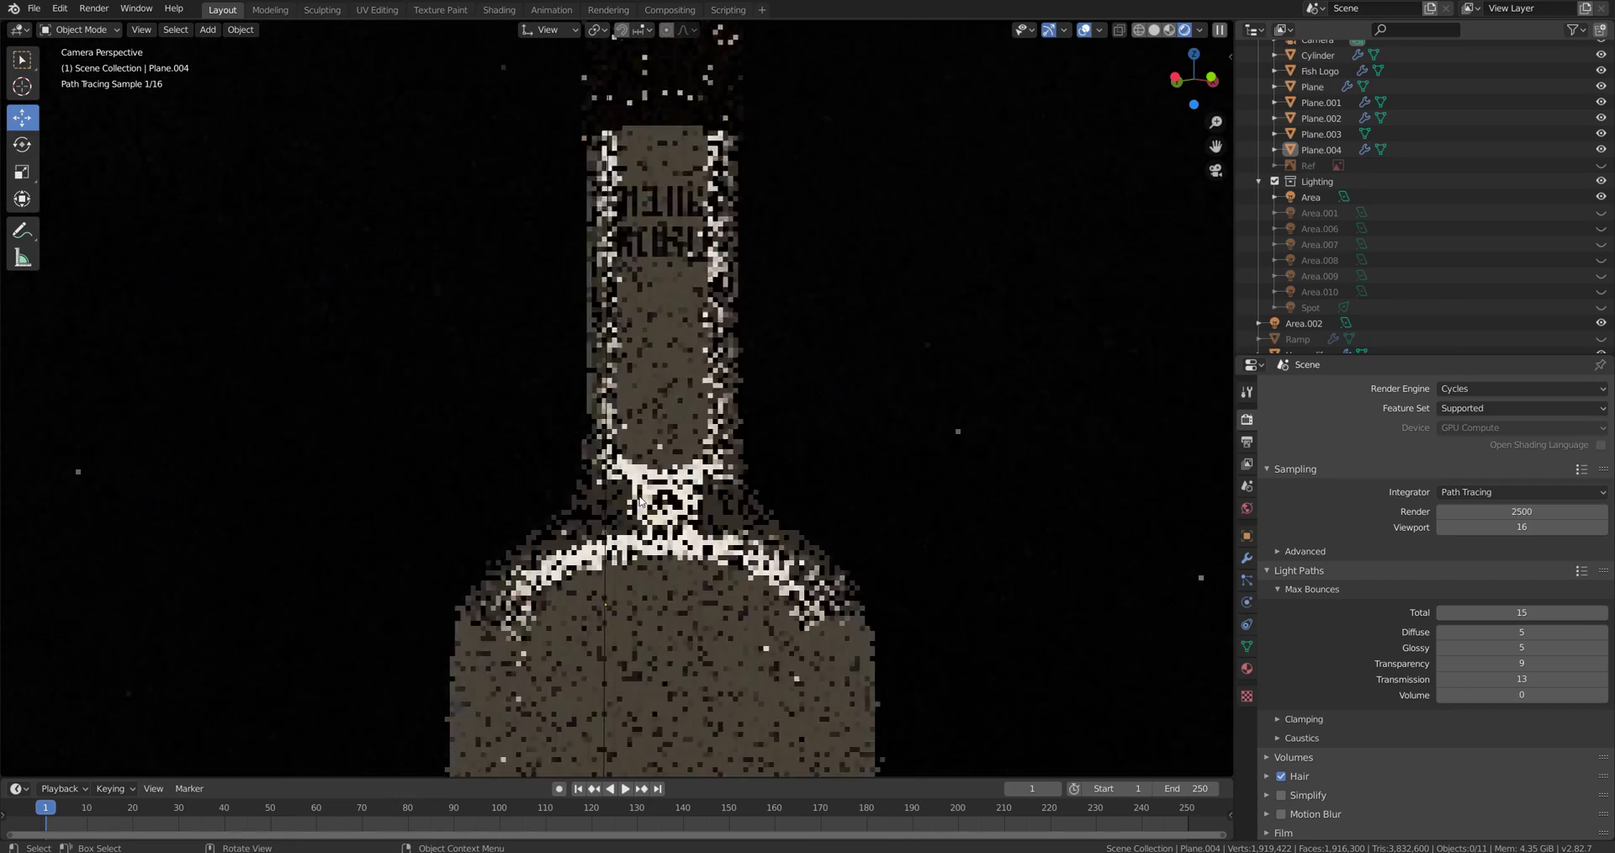
scroll(639, 502, up, 3)
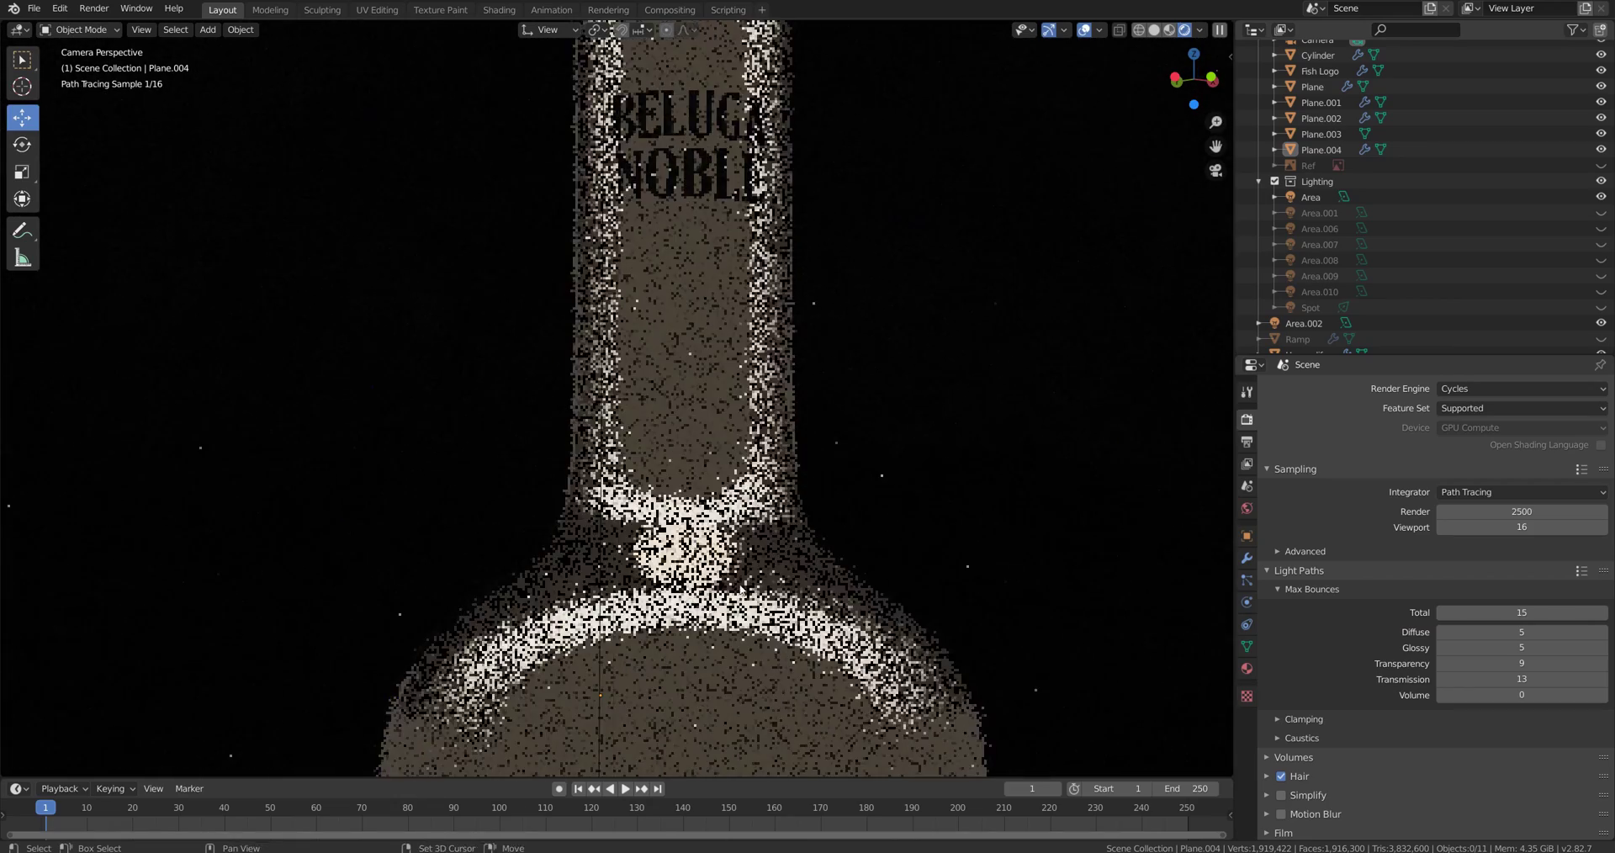
shift+scroll(693, 604, down, 3)
scroll(1305, 341, down, 1)
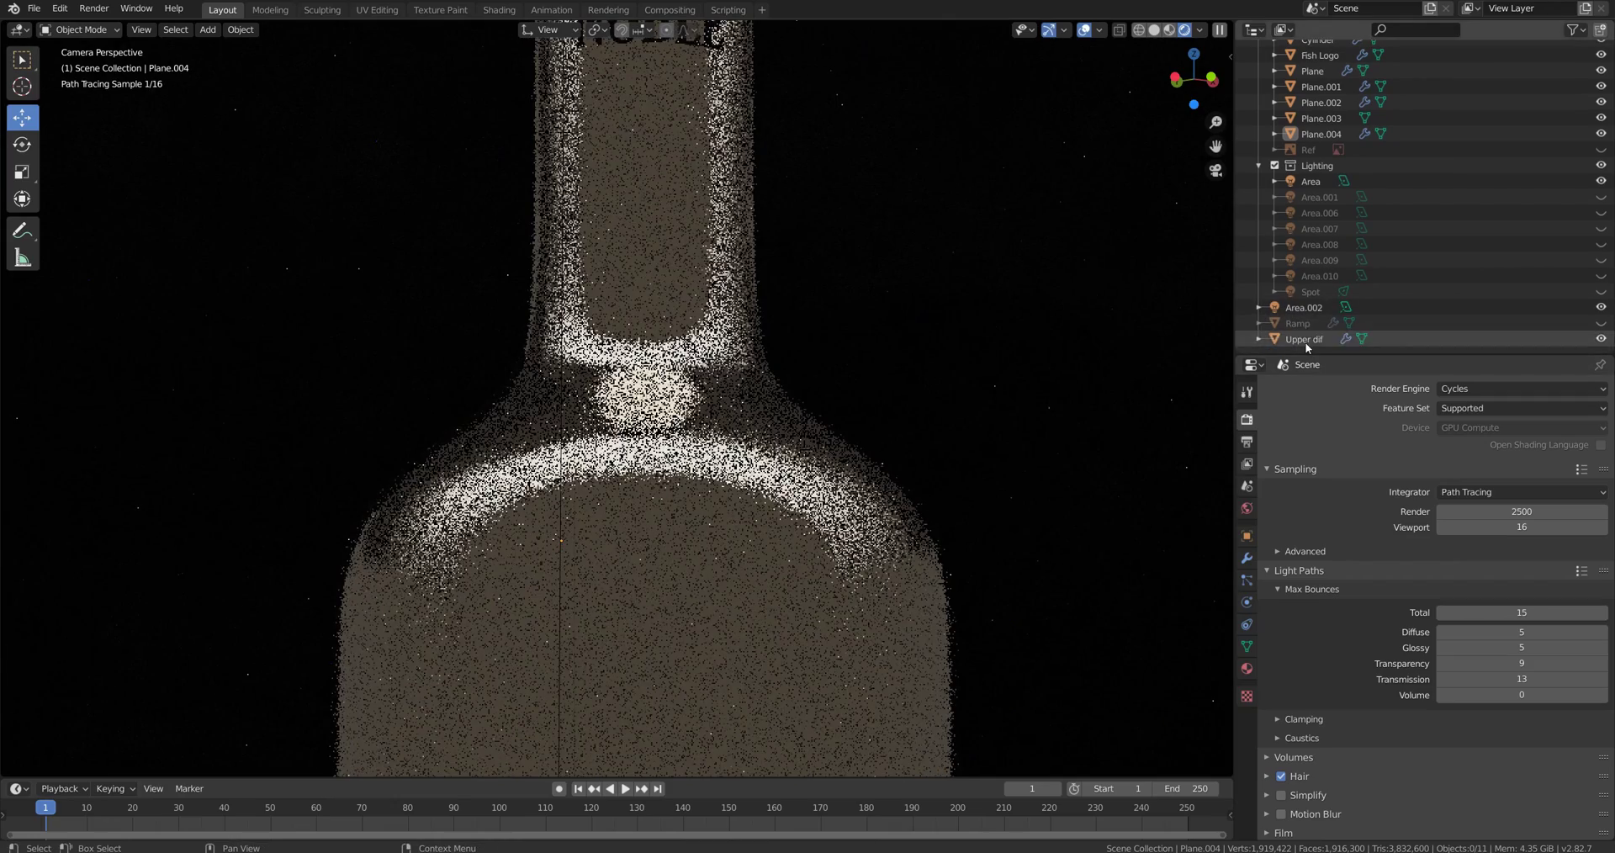
Step: Hide the Upper dif diffuser and examine the bottle's neck and shoulder highlights without it
click(1305, 339)
mouse_move(826, 410)
middle_down()
mouse_move(760, 419)
mouse_move(680, 263)
mouse_move(677, 279)
mouse_move(722, 299)
middle_up()
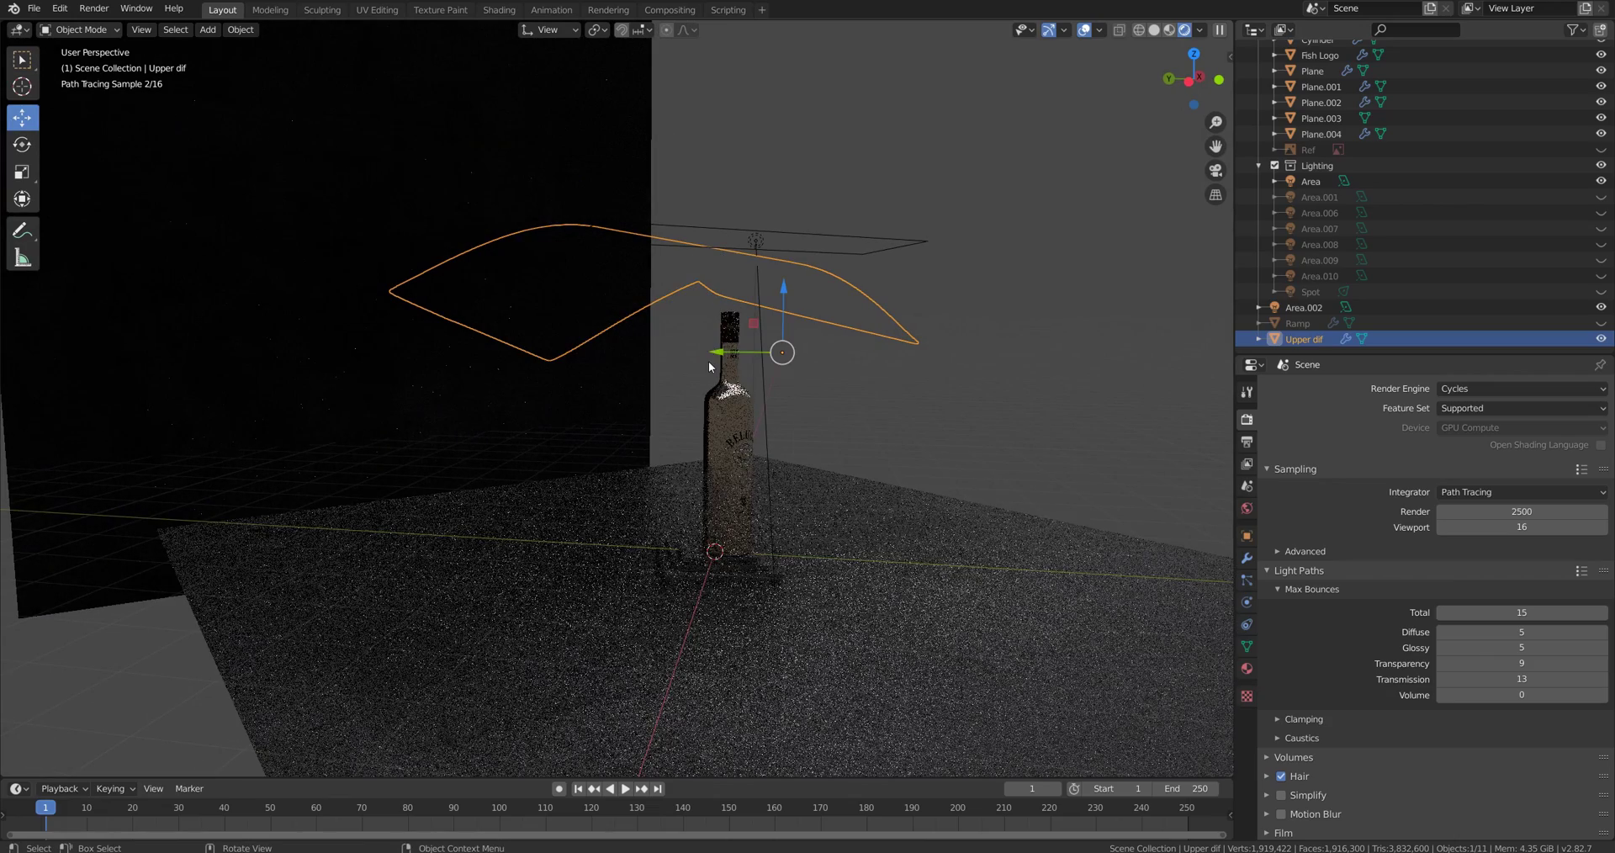
key(KP_0)
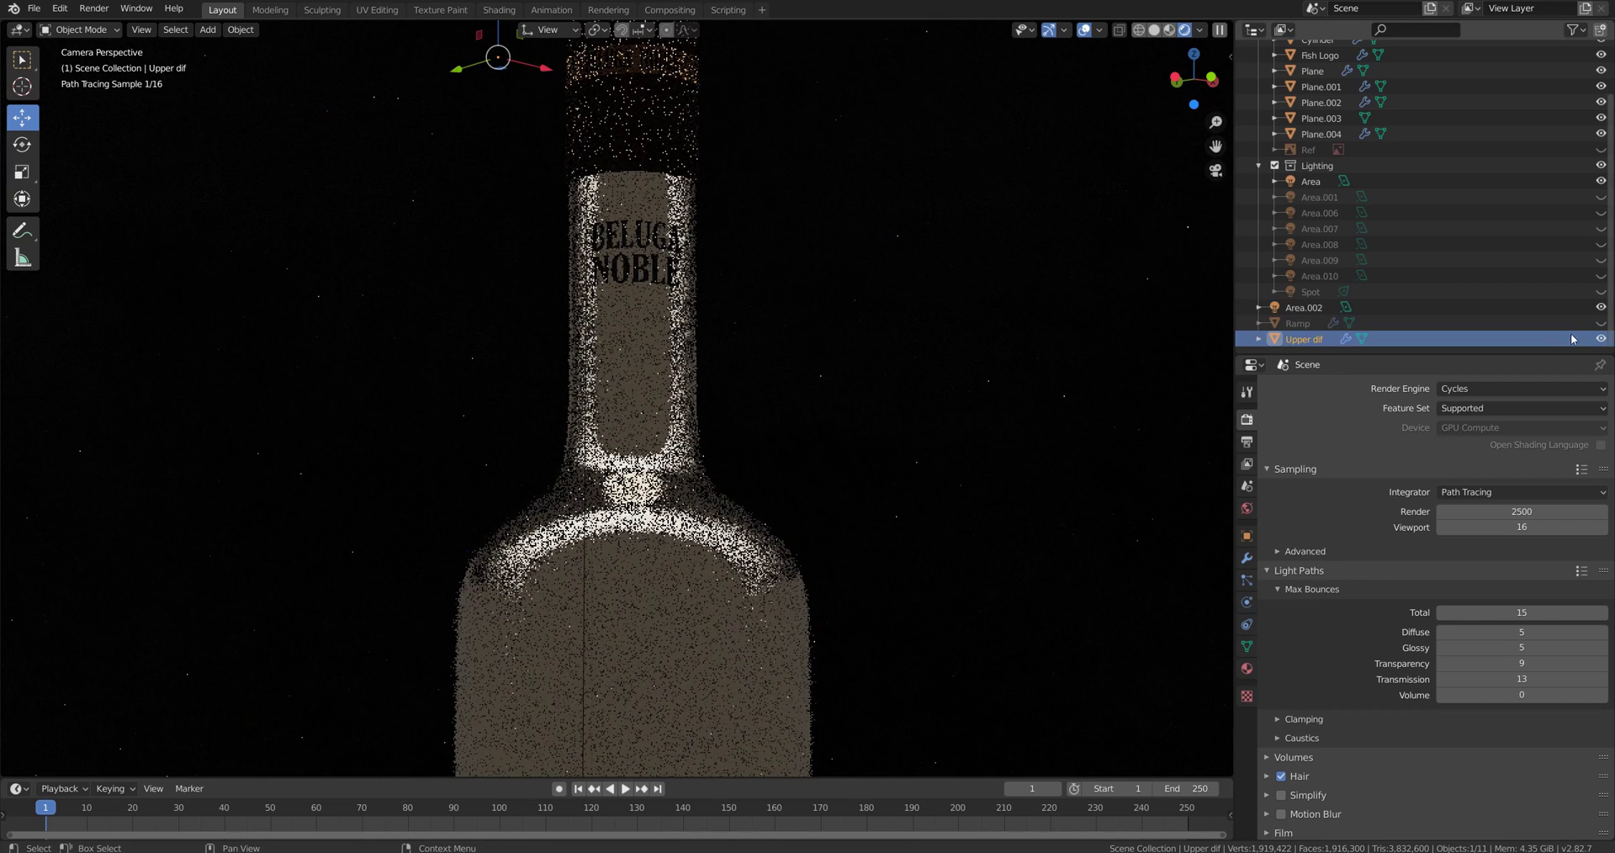
click(1601, 338)
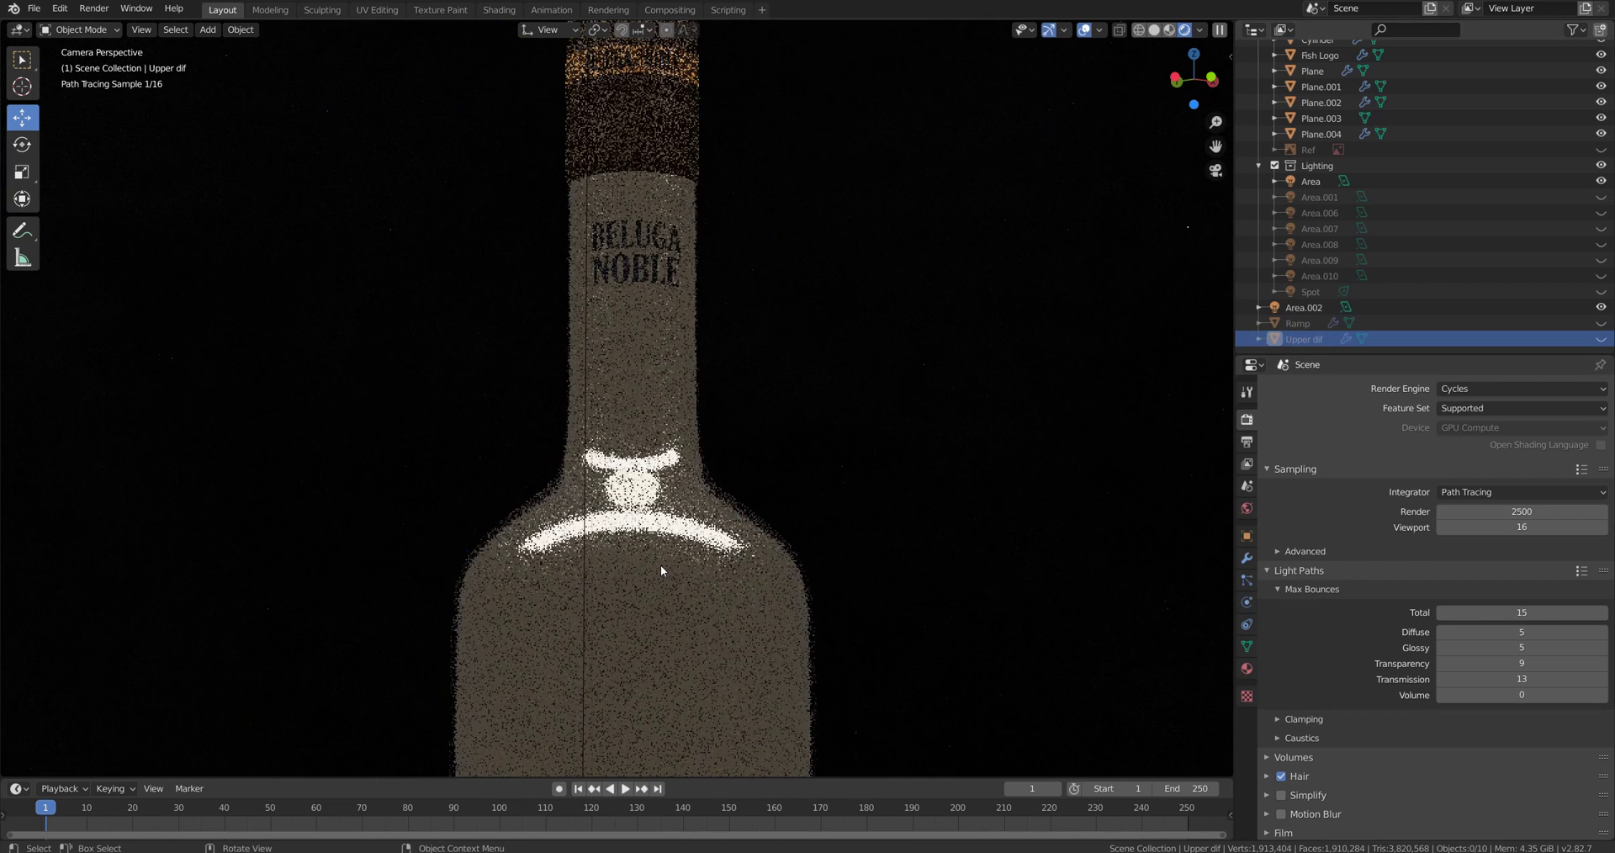
scroll(661, 571, up, 3)
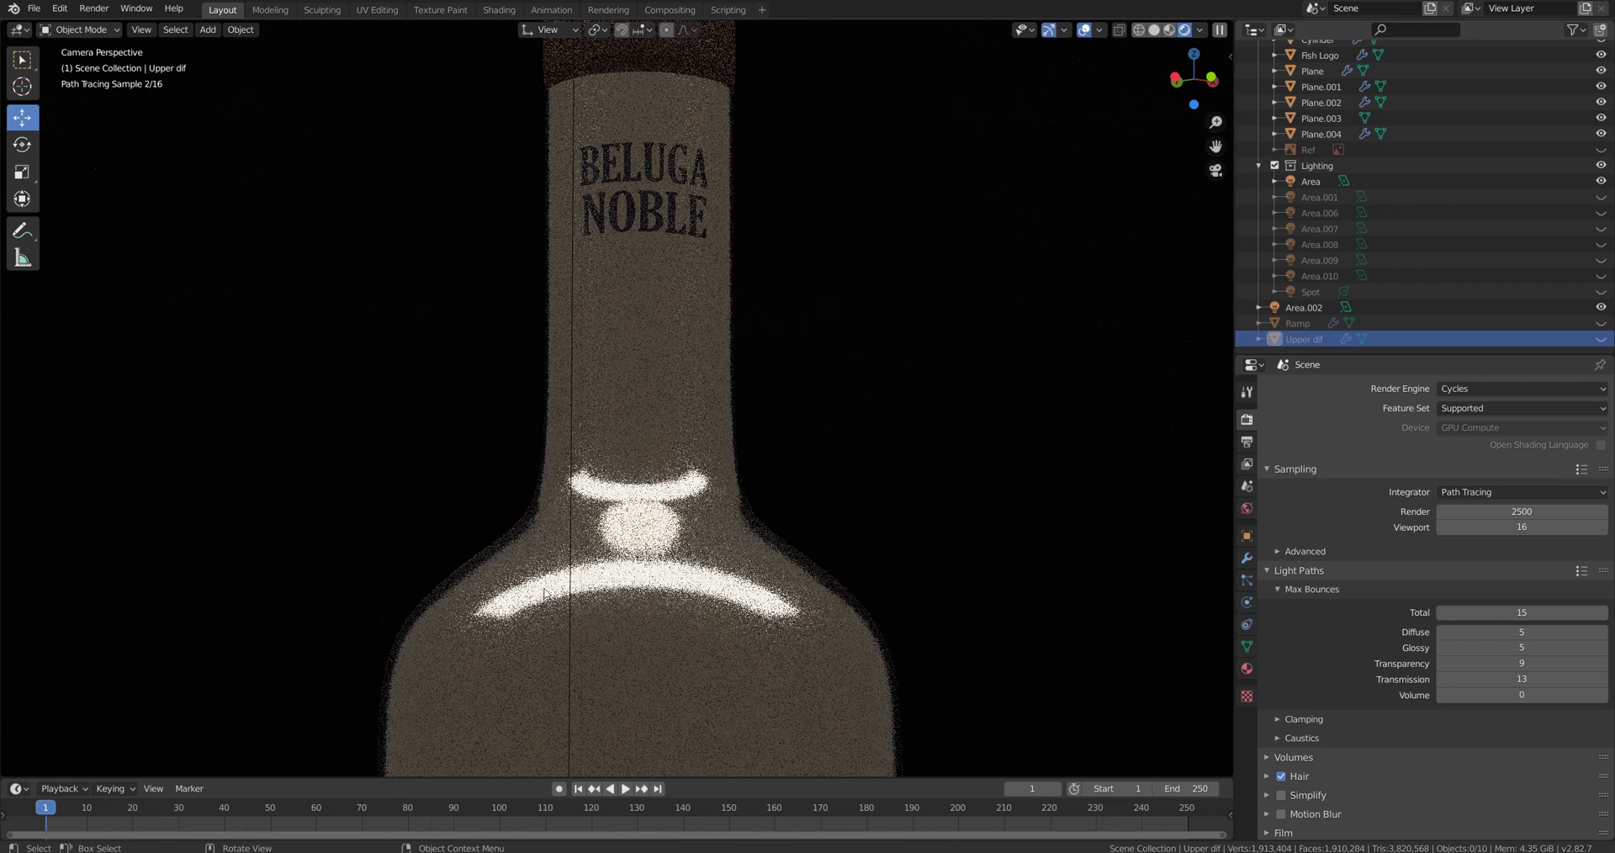
shift+middle_drag(699, 609, 702, 509)
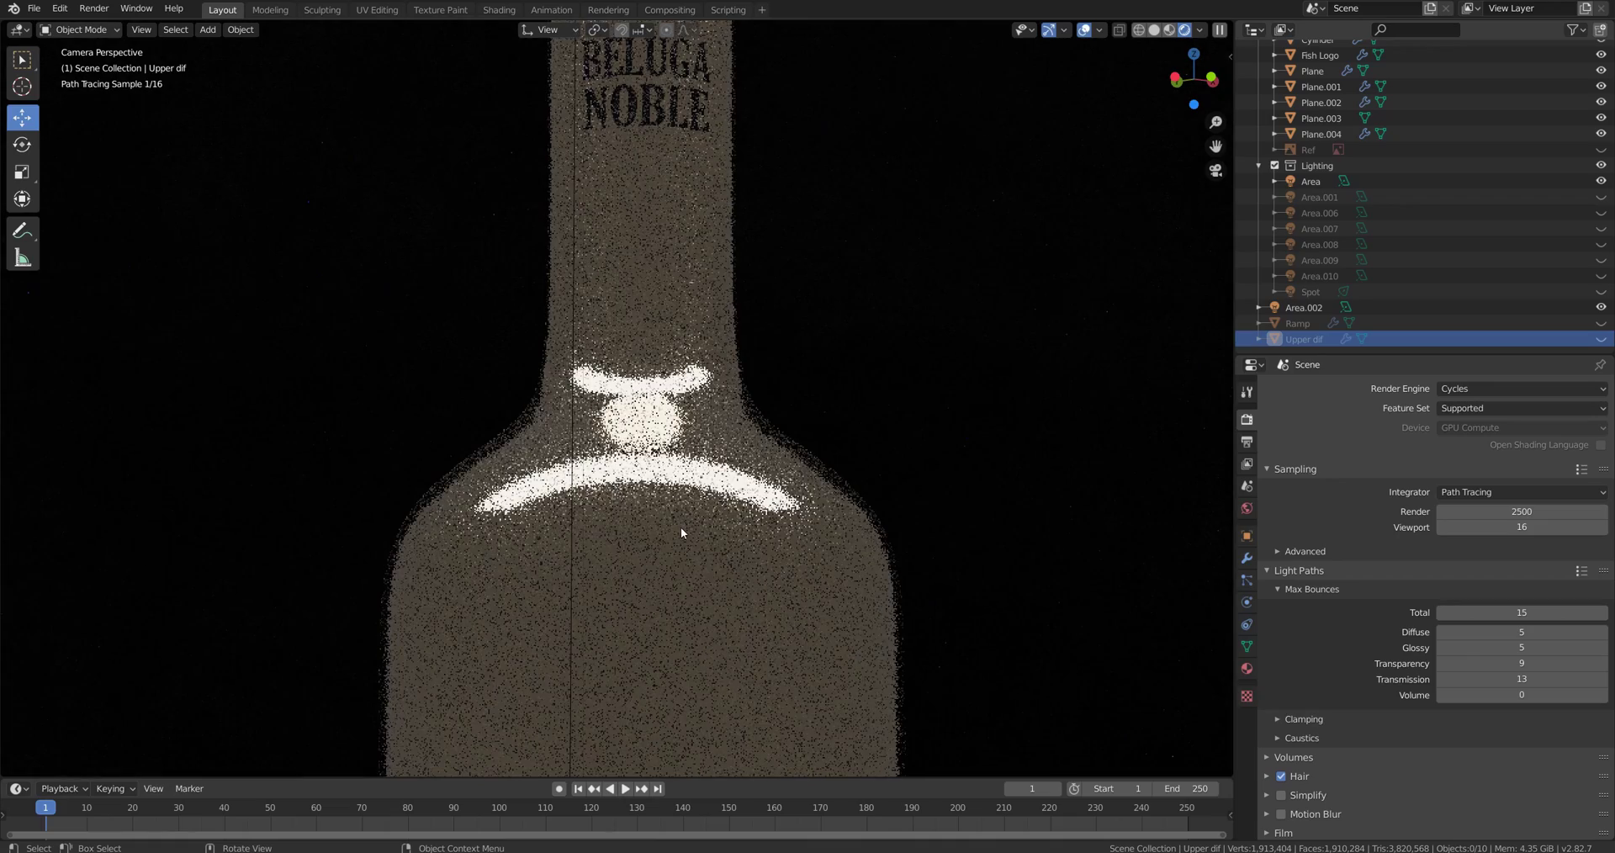
scroll(679, 527, down, 2)
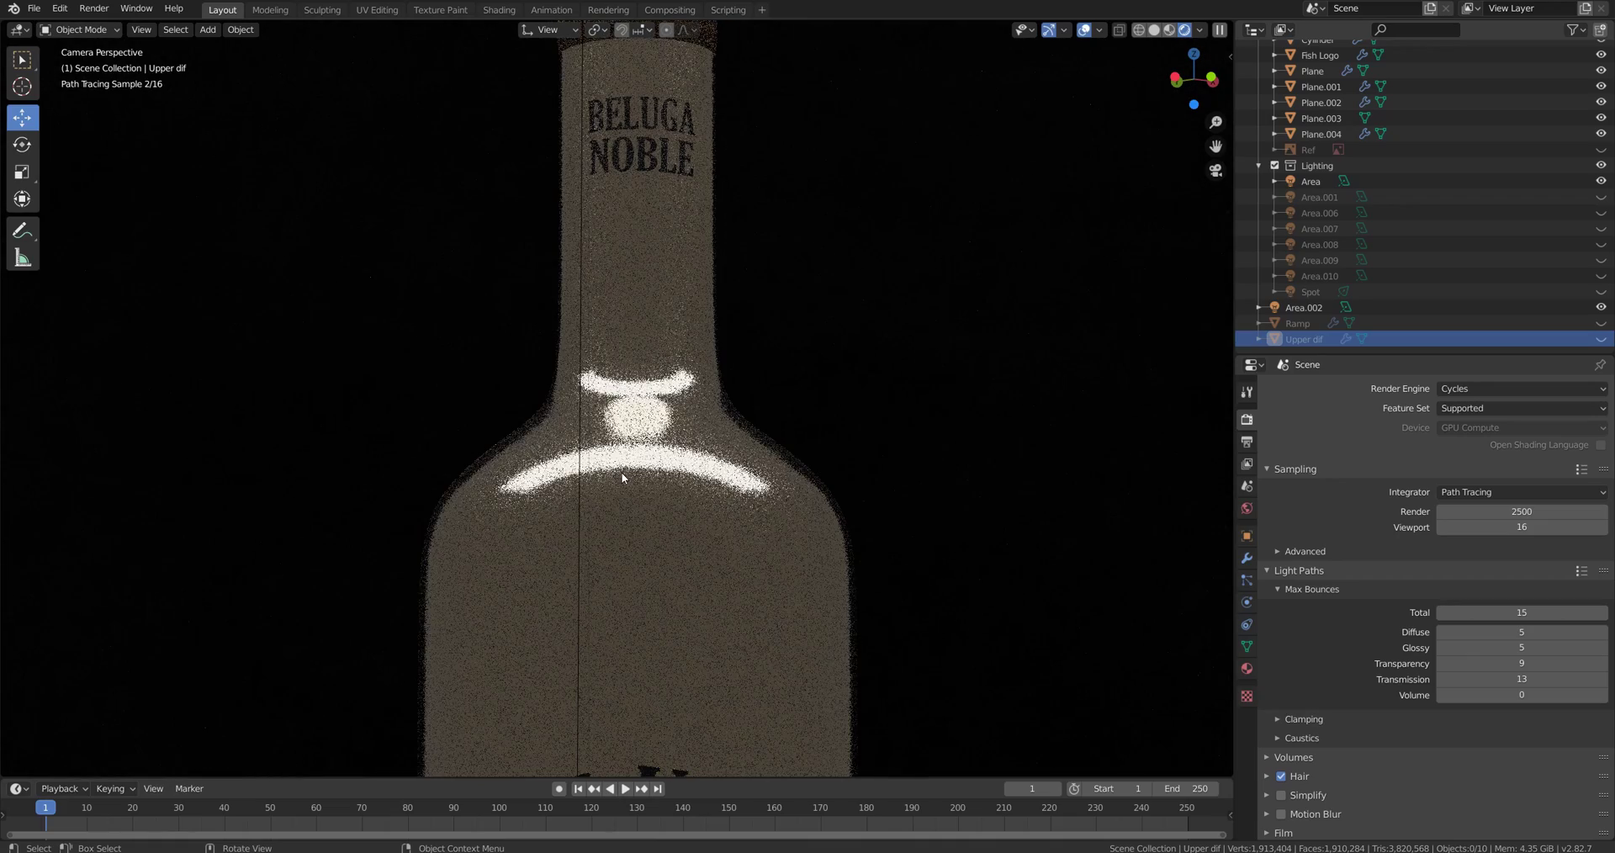
middle_drag(663, 477, 692, 373)
scroll(692, 373, up, 4)
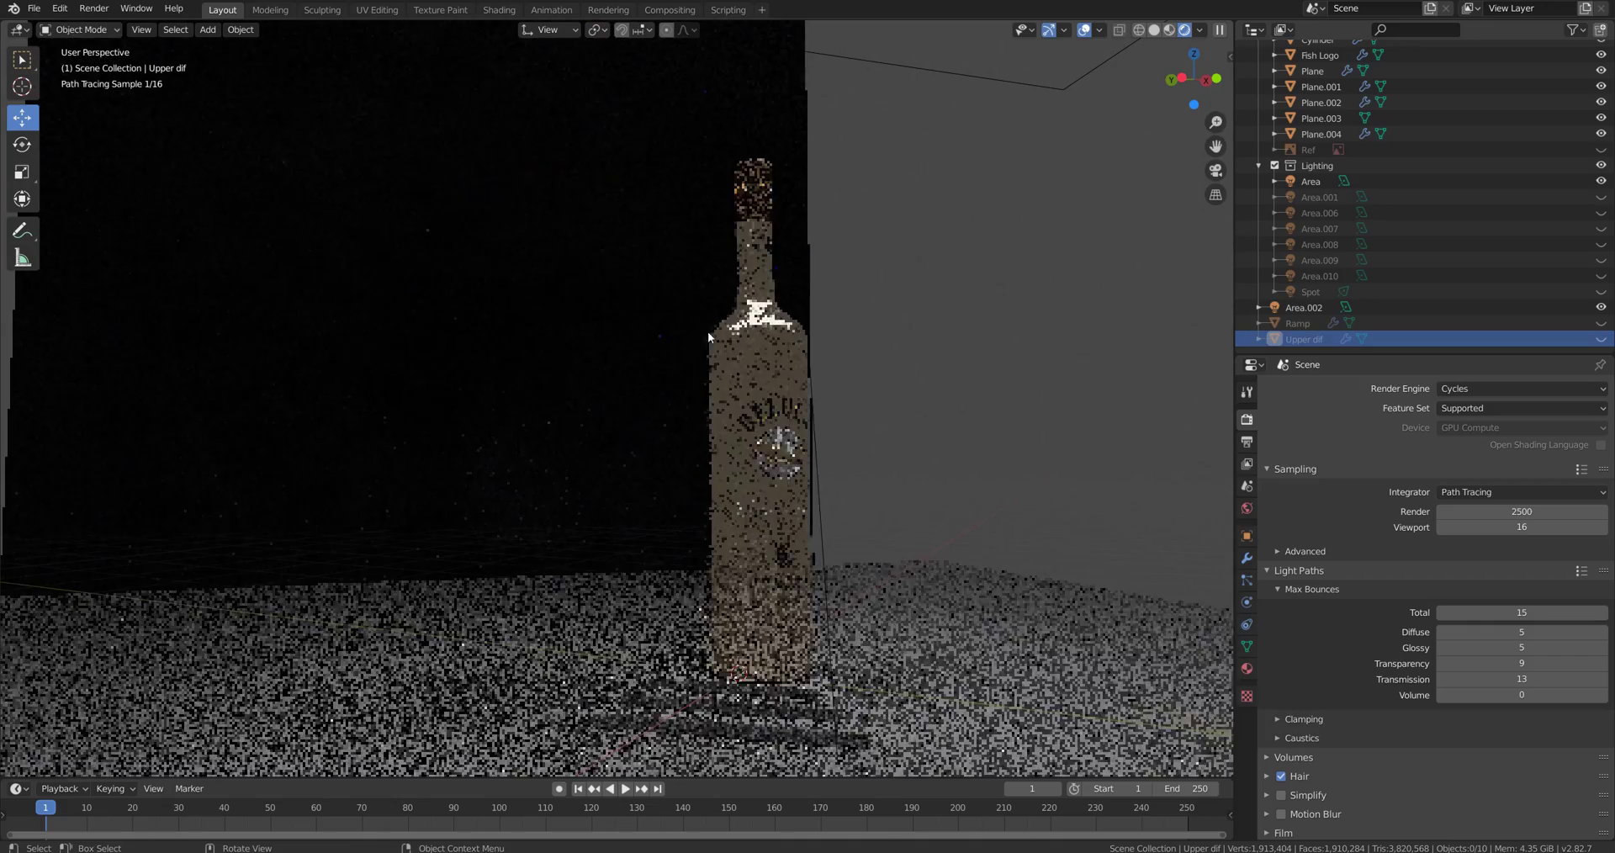
key(KP_0)
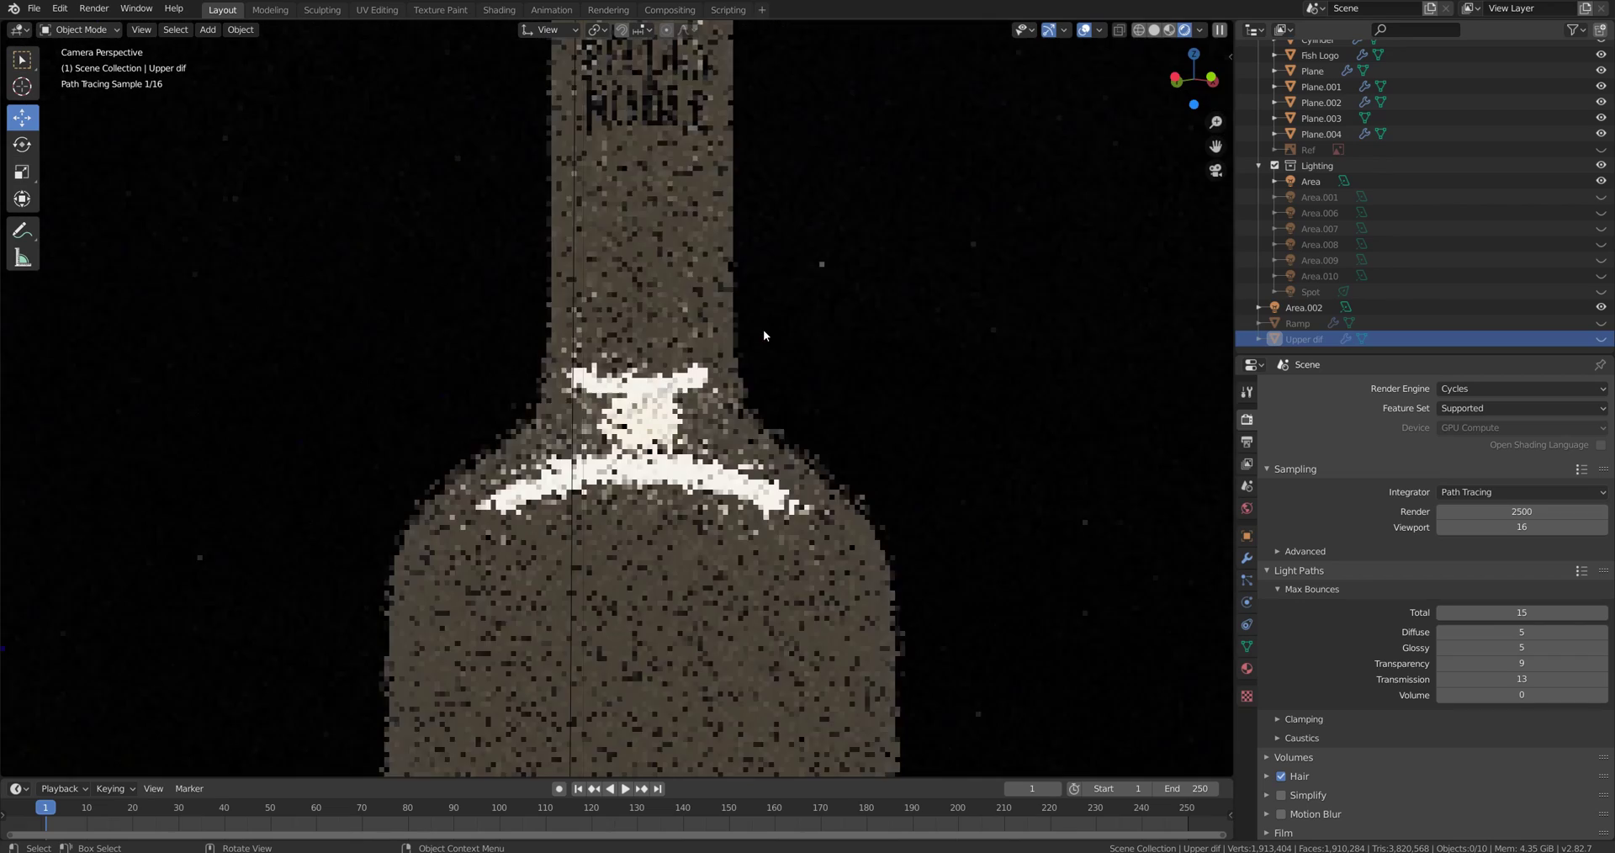
Step: Unhide the Upper dif diffuser and compare the highlights on the bottle's neck and shoulders
click(1601, 338)
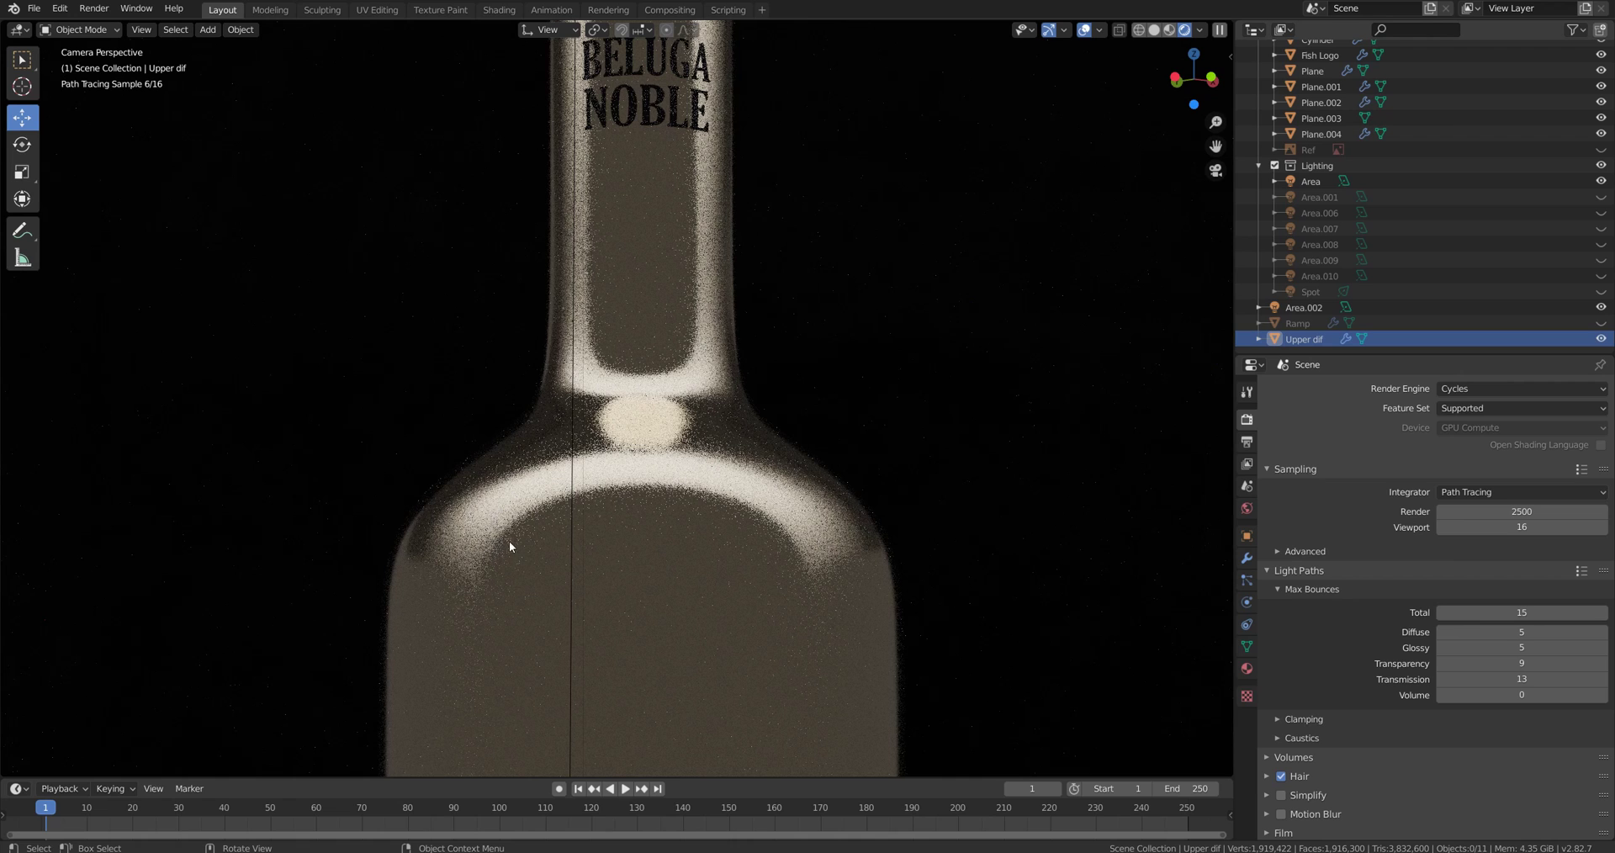
shift+middle_drag(678, 341, 669, 361)
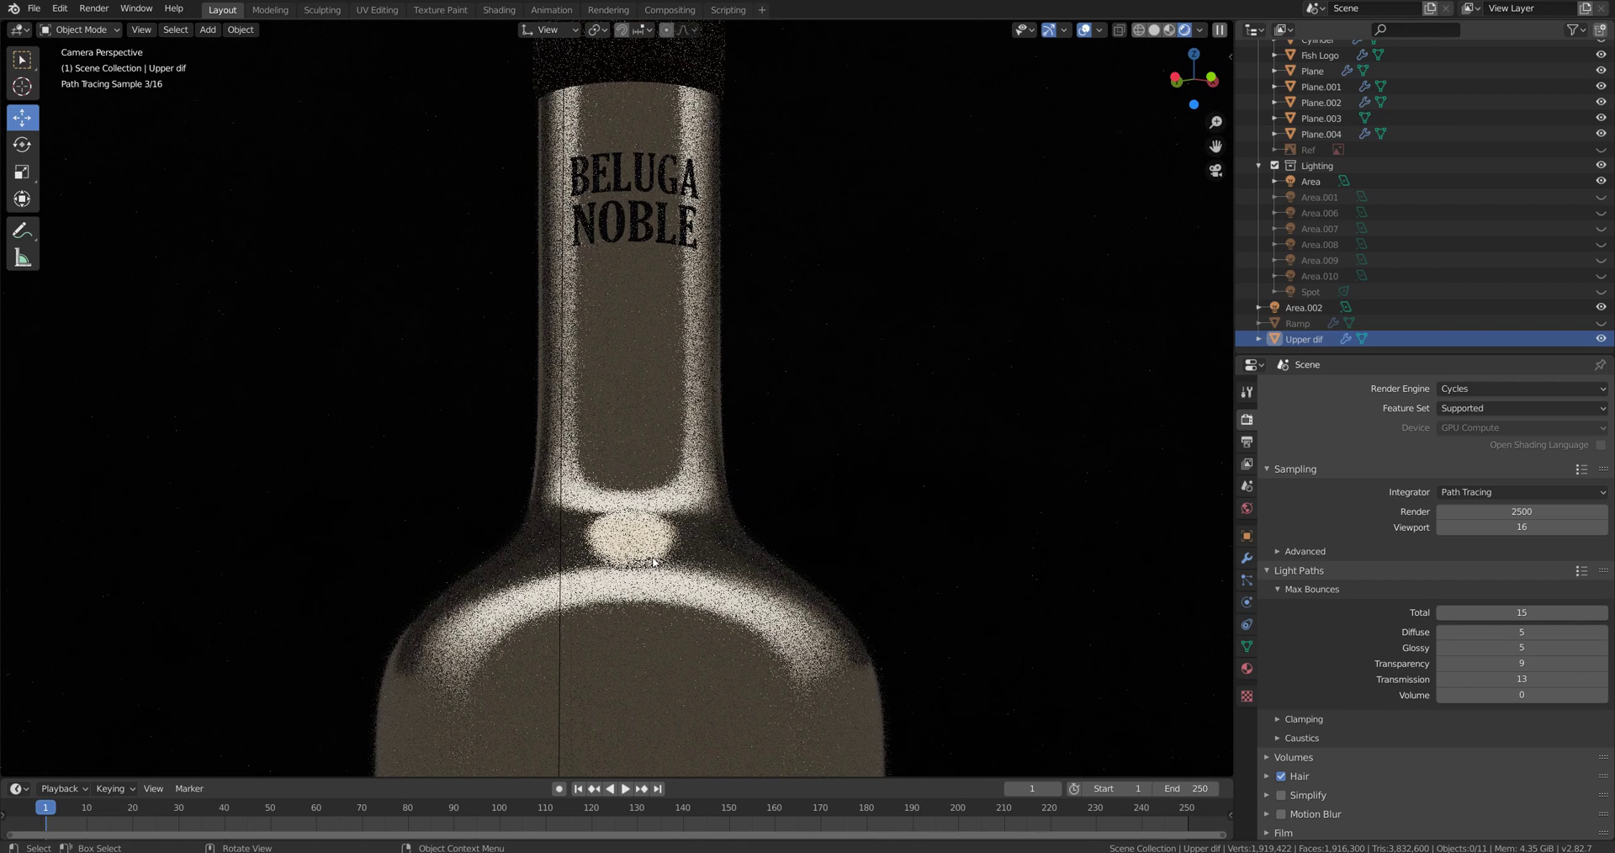
scroll(653, 562, down, 6)
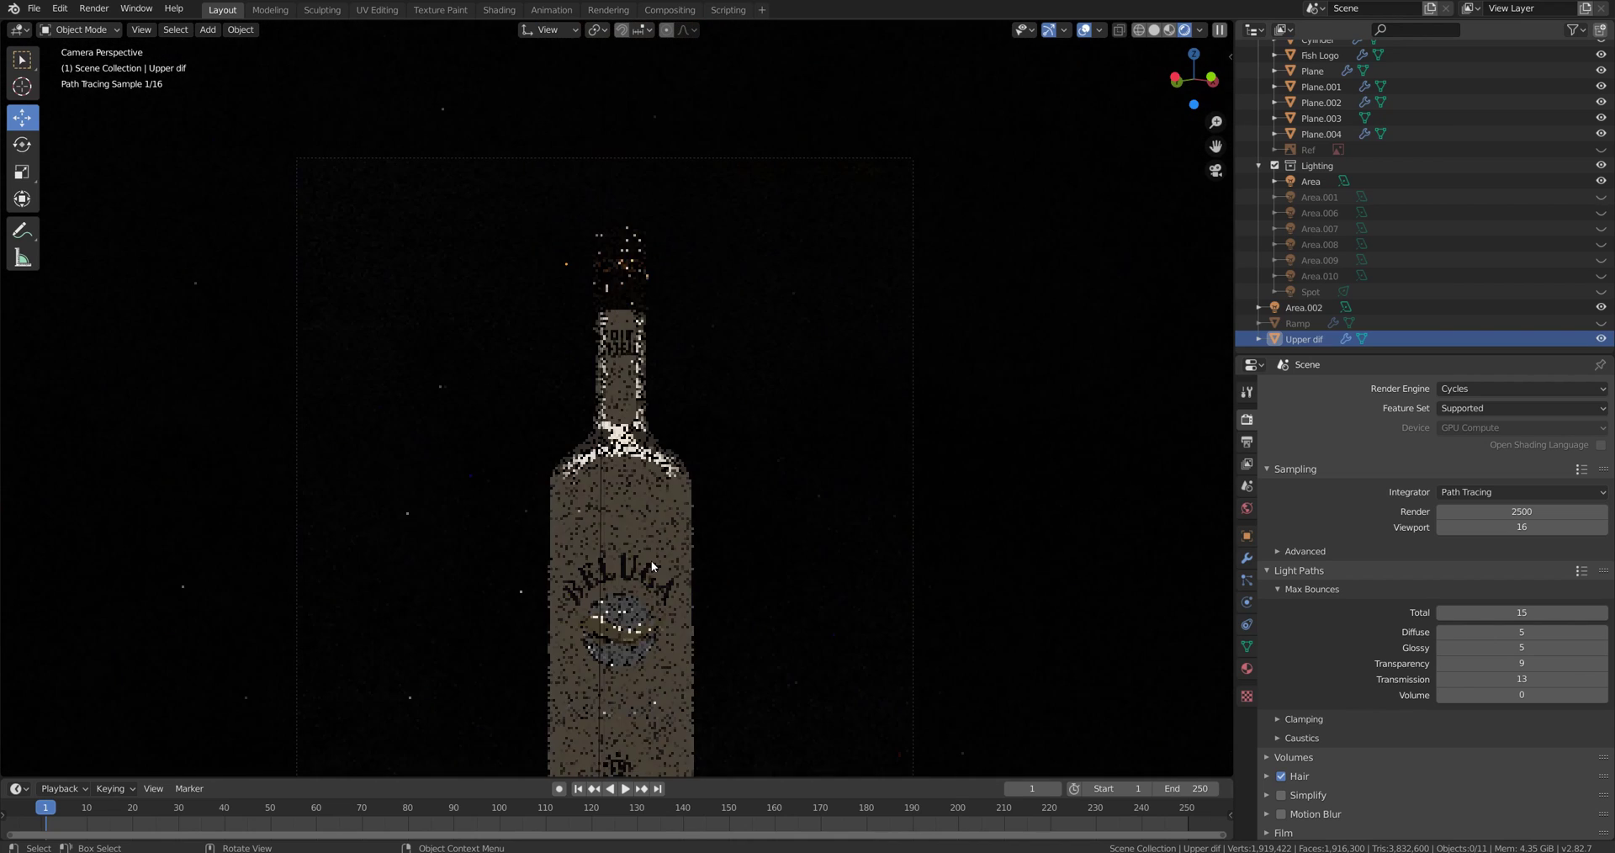
Step: Scale the Upper dif diffuser by 1.48 along the global Y axis
click(1304, 338)
scroll(790, 347, down, 2)
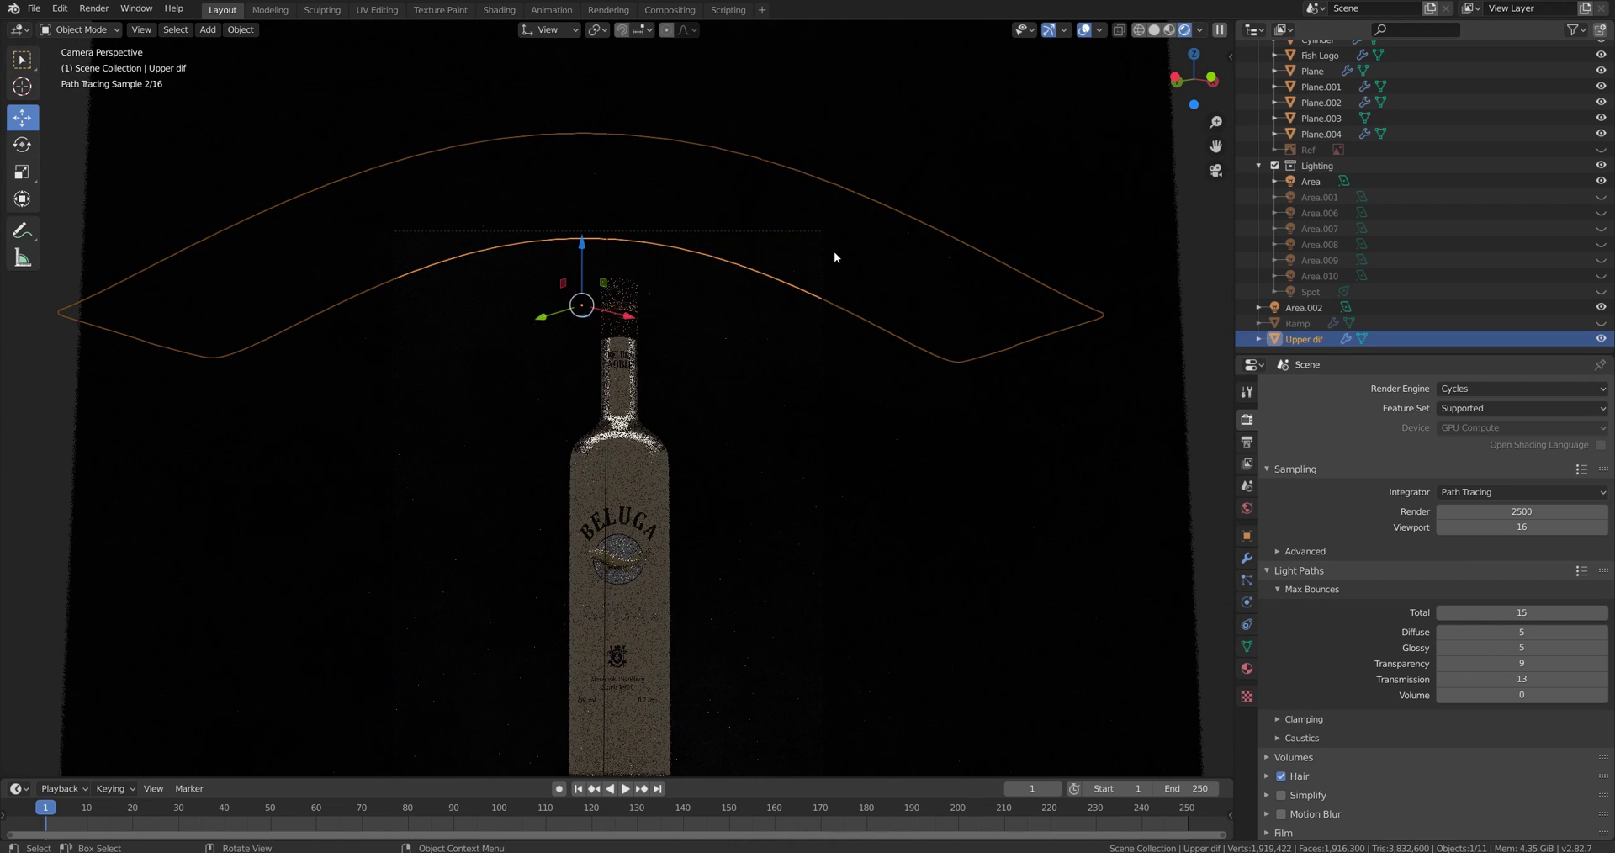
key(s)
key(z)
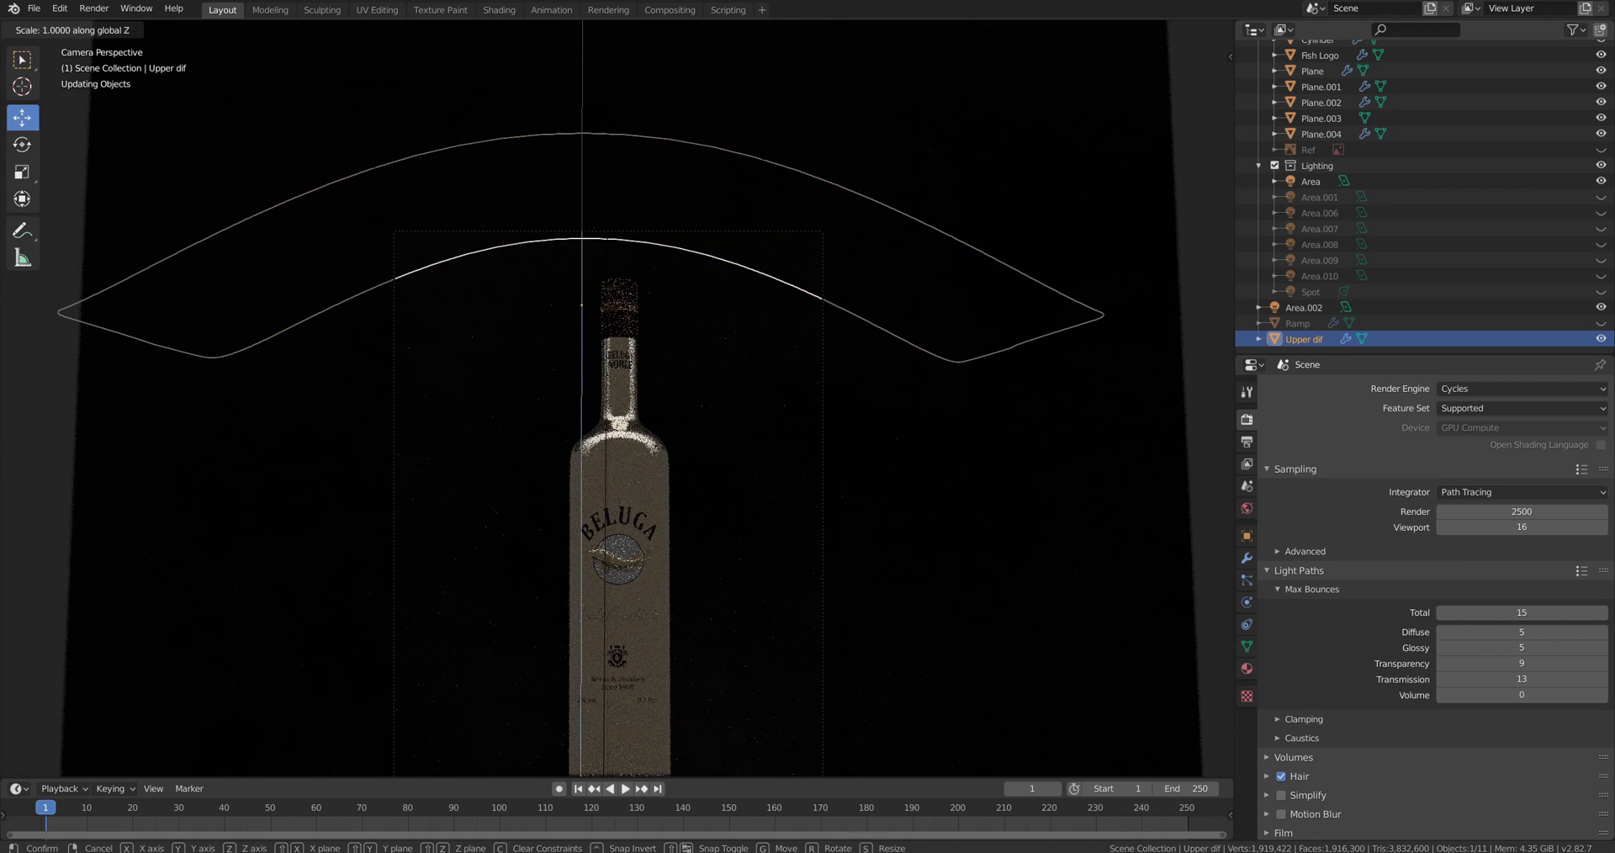
key(y)
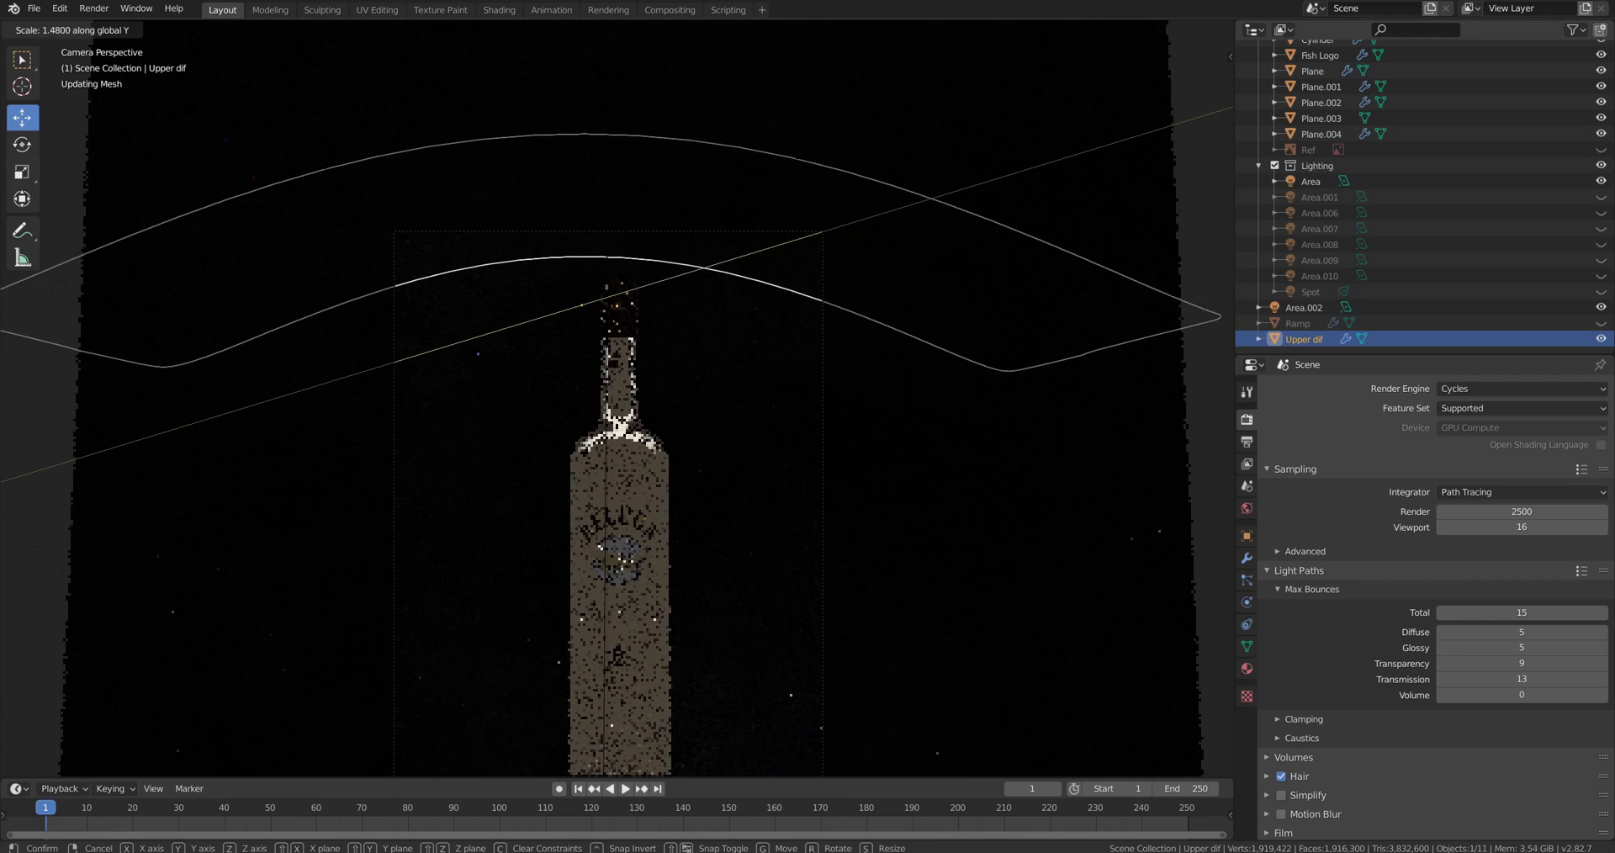
key(Return)
Step: Check the bottle's reflections with the stretched diffuser from the camera, and undo the last scaling
middle_drag(622, 378, 657, 336)
middle_drag(621, 421, 626, 364)
key(KP_0)
scroll(646, 485, up, 5)
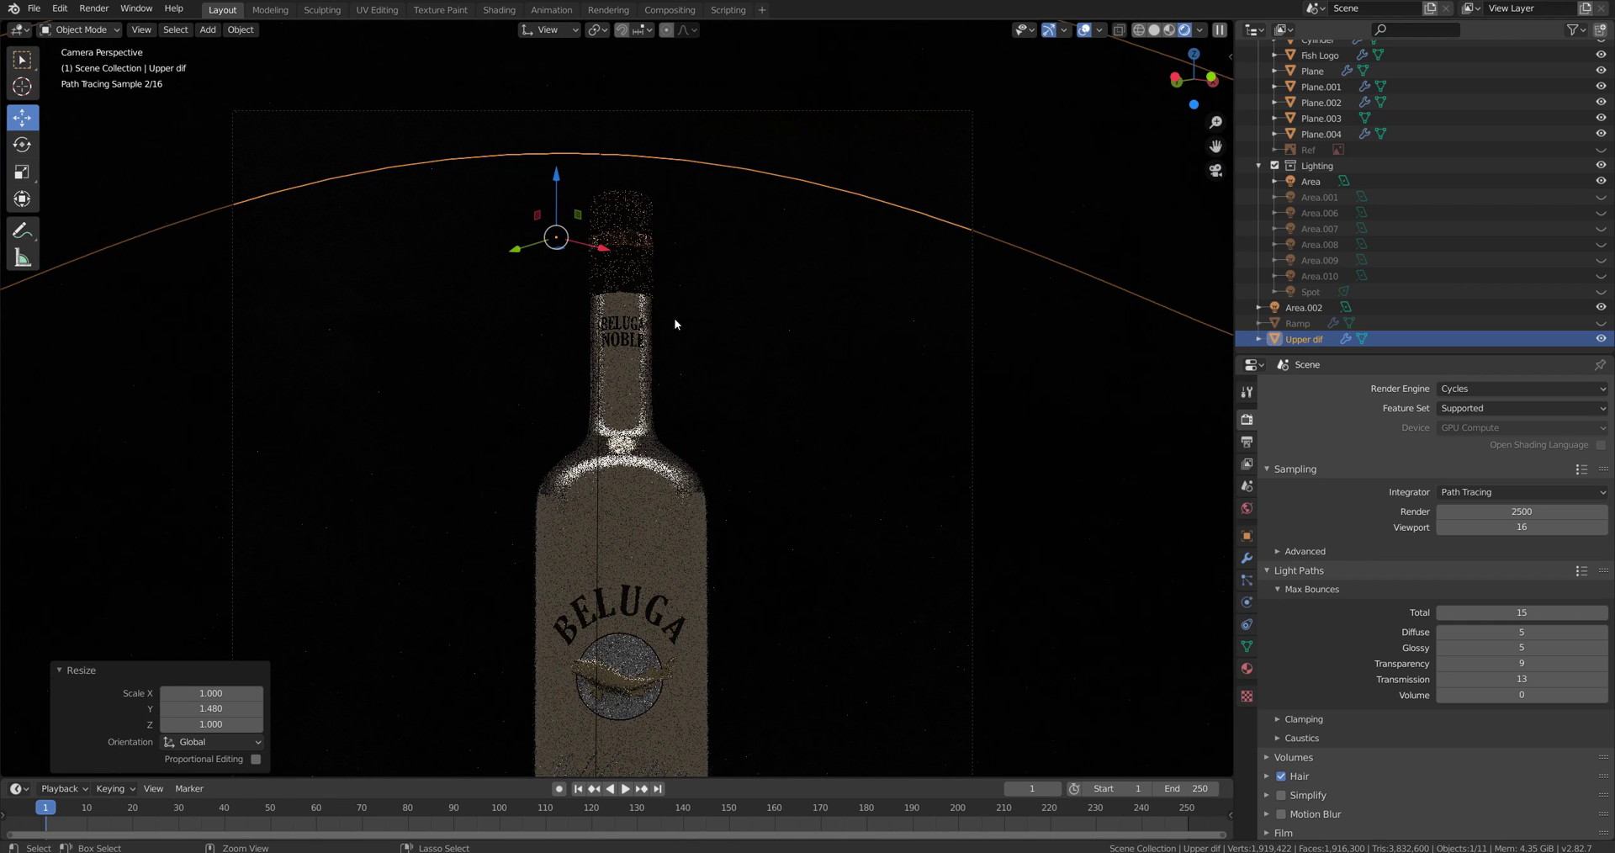
key(ctrl+z)
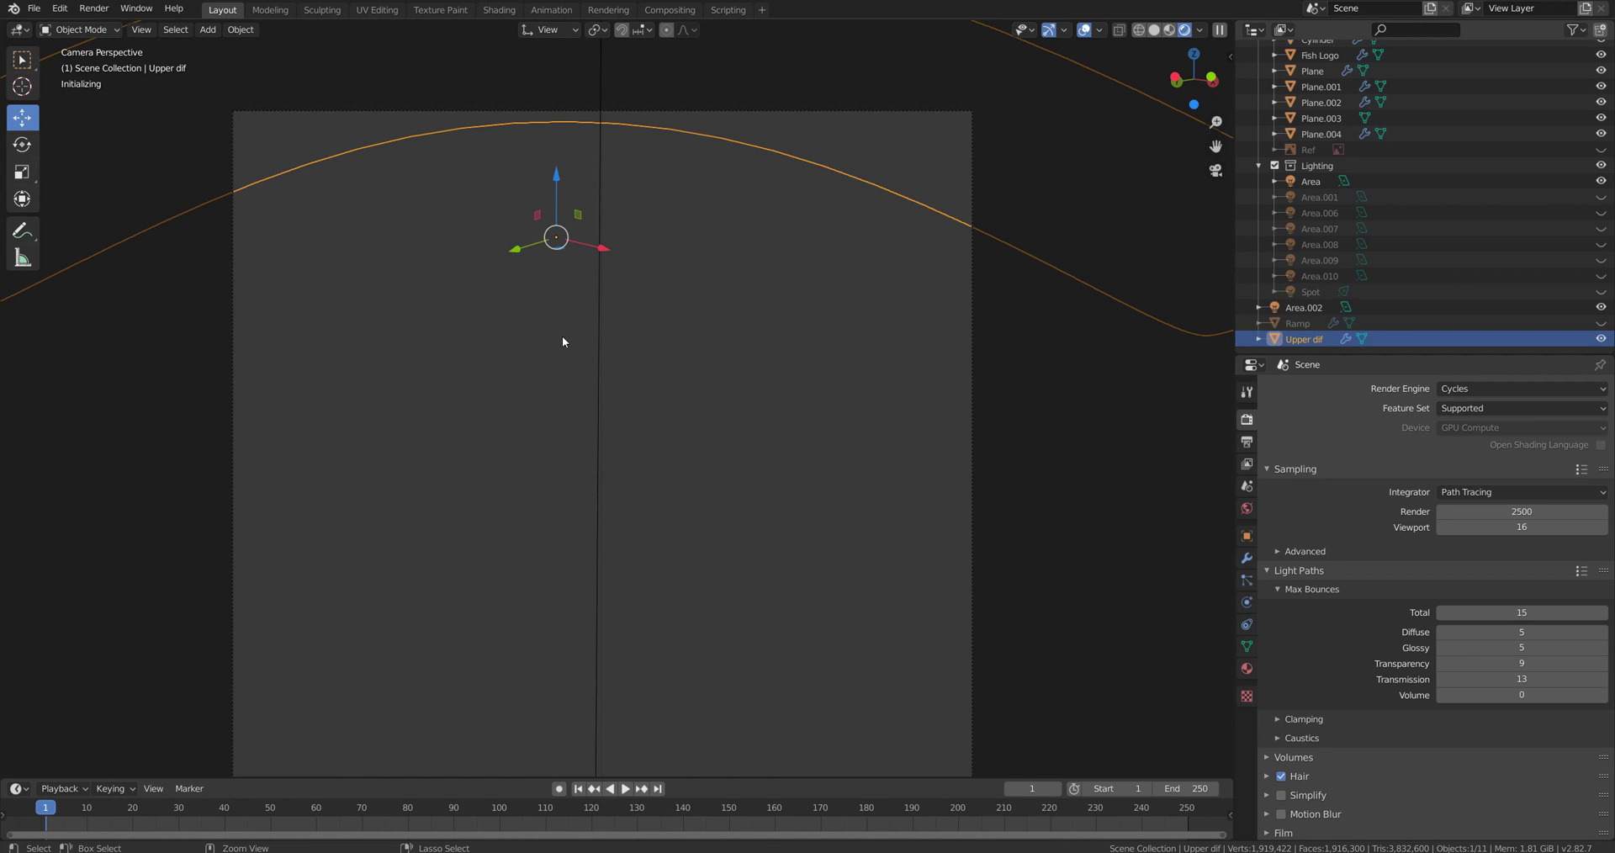
scroll(565, 360, down, 3)
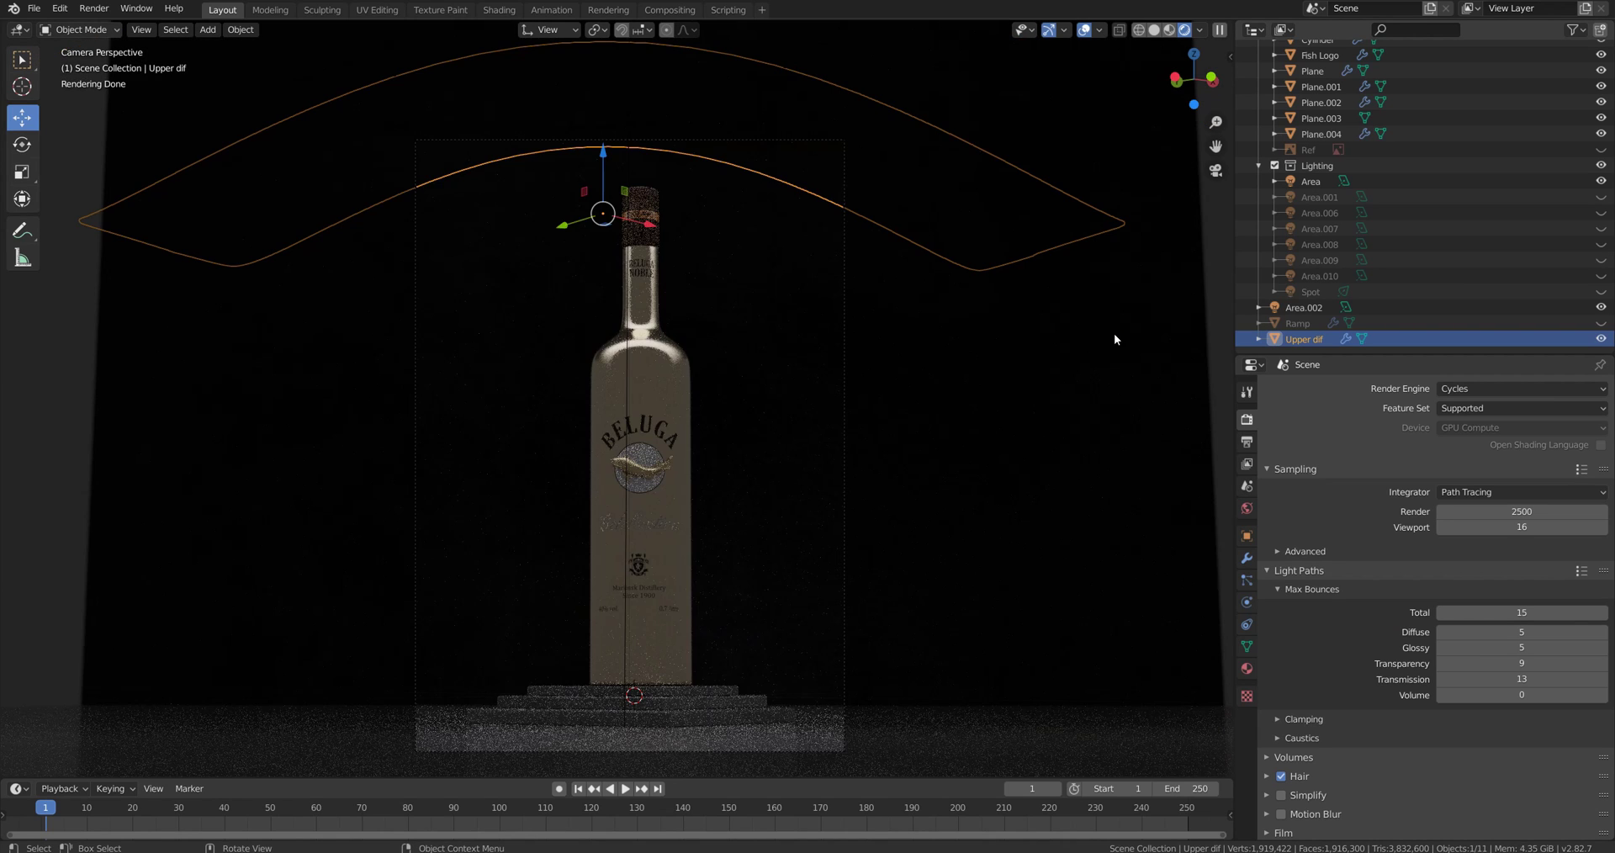
Step: Unhide and select the Area.001 light, and view its placement beside the bottle
click(1304, 197)
middle_drag(540, 309, 381, 385)
scroll(452, 327, up, 5)
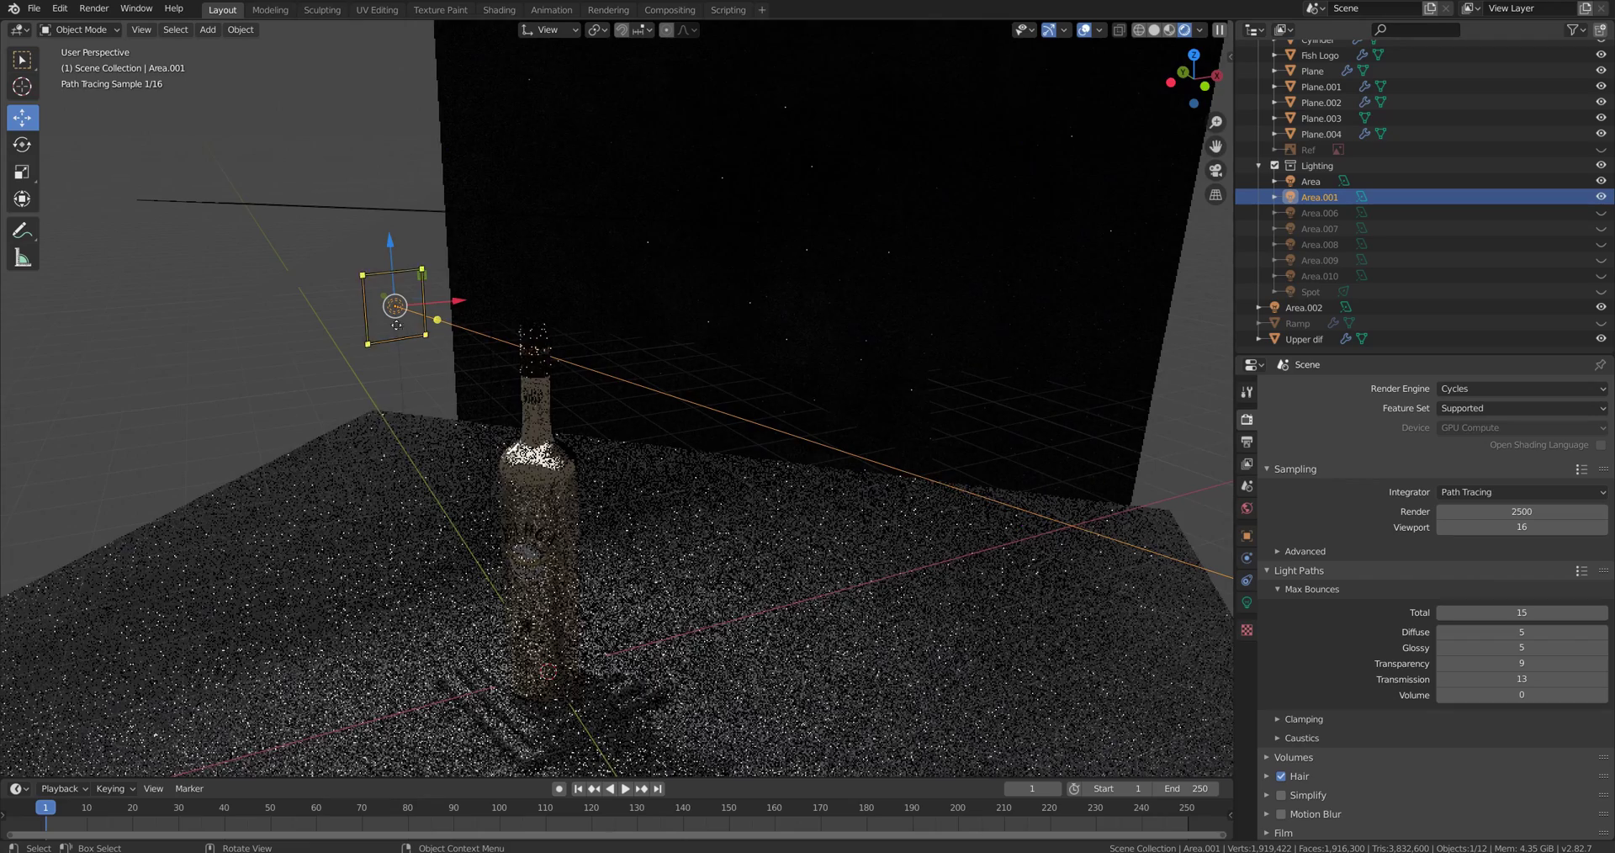
Step: Add an area light to the scene, try moving it up beside the bottle, and undo the move
middle_drag(415, 330, 691, 336)
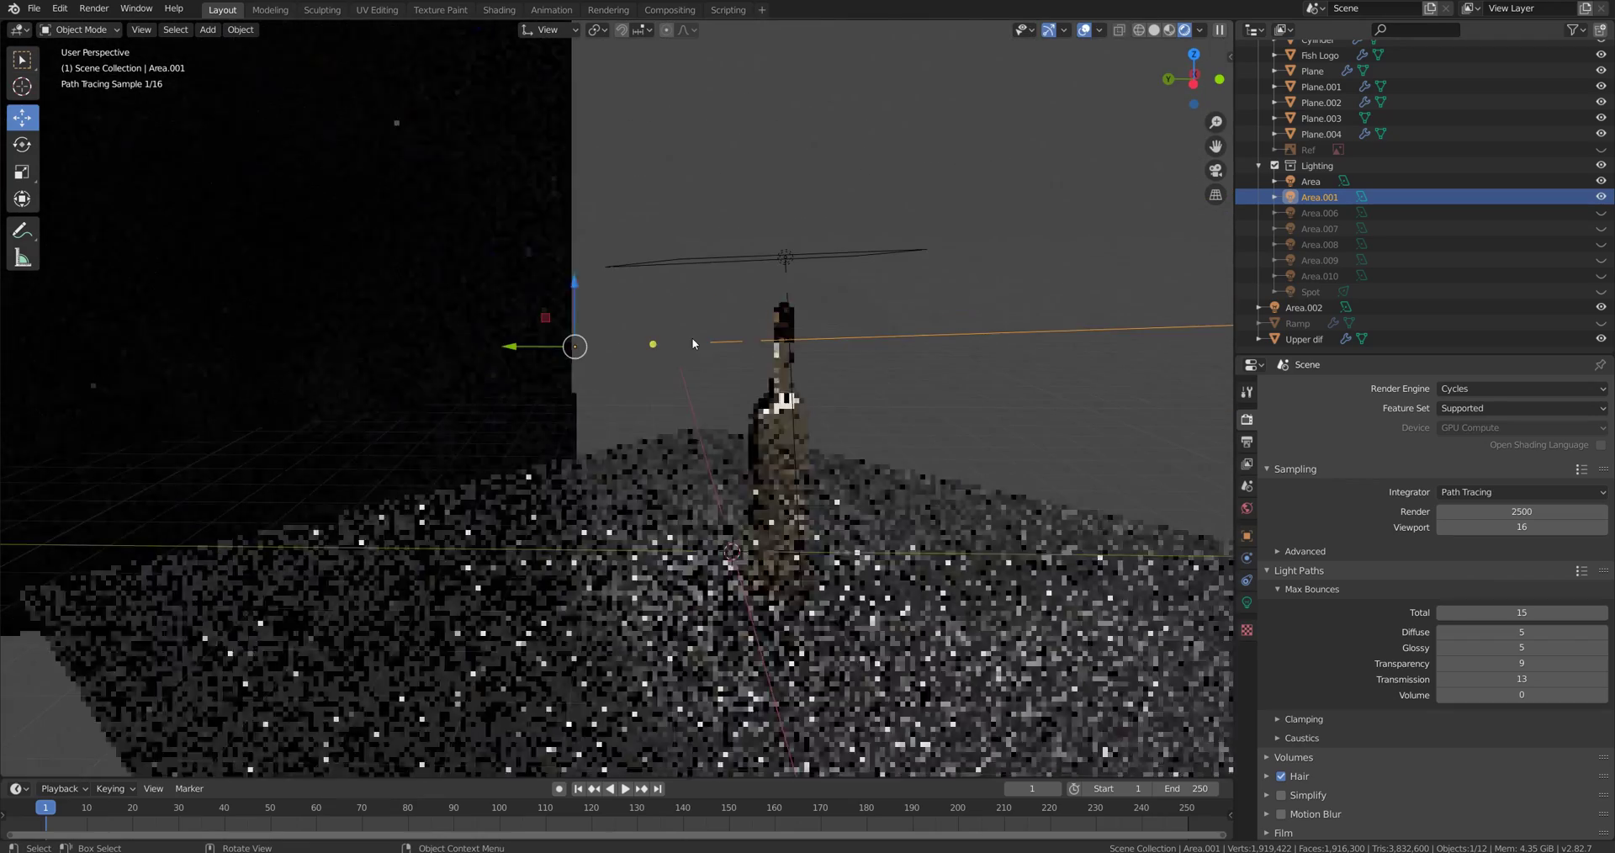
key(shift+a)
mouse_move(853, 391)
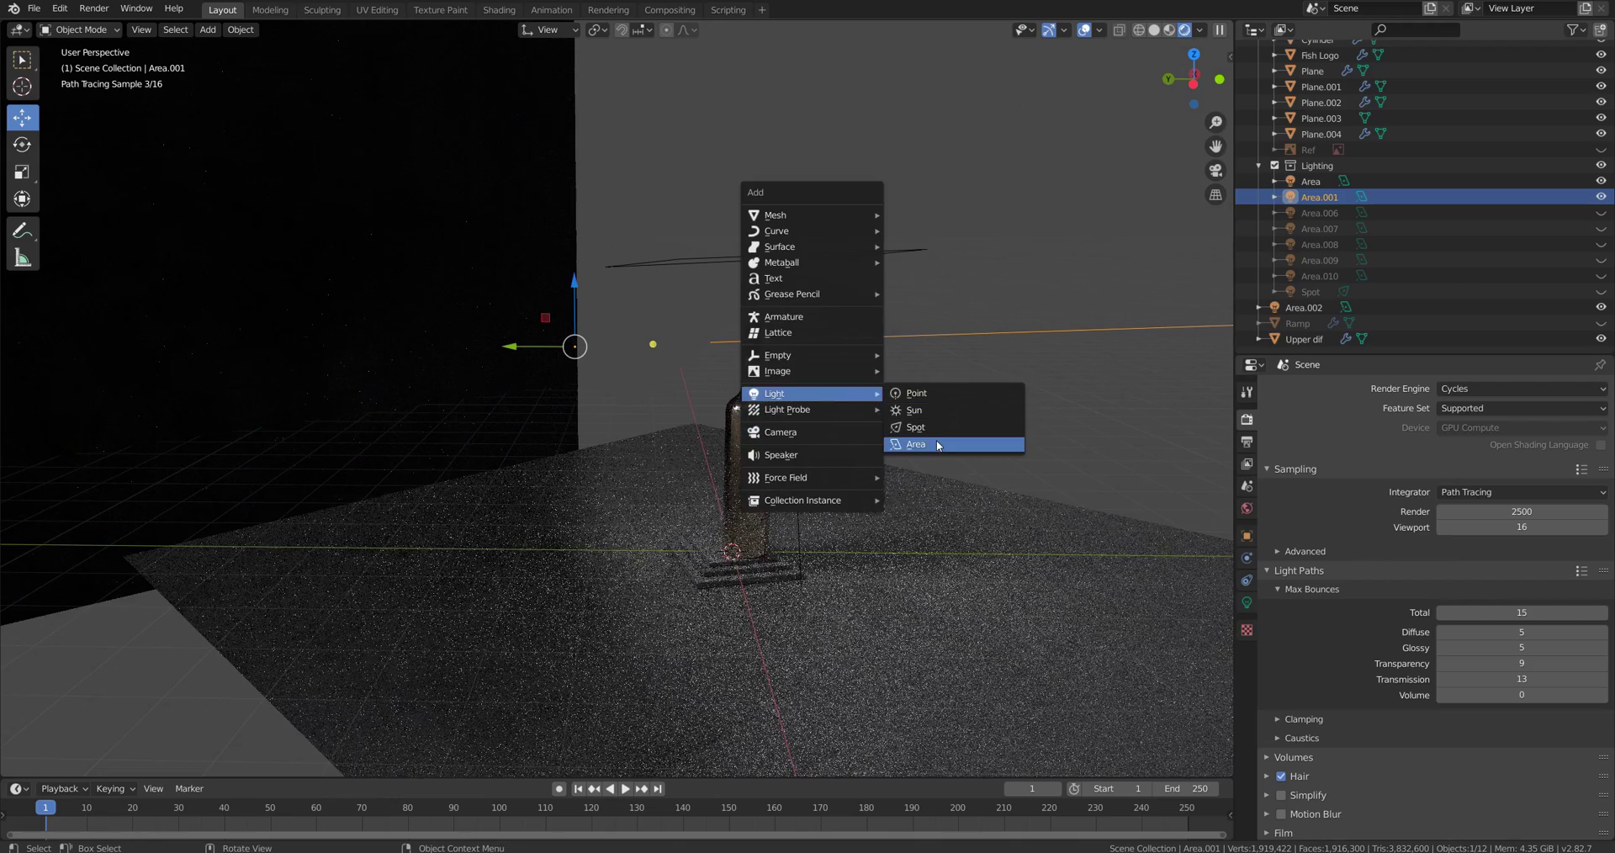
click(939, 445)
drag(730, 549, 878, 462)
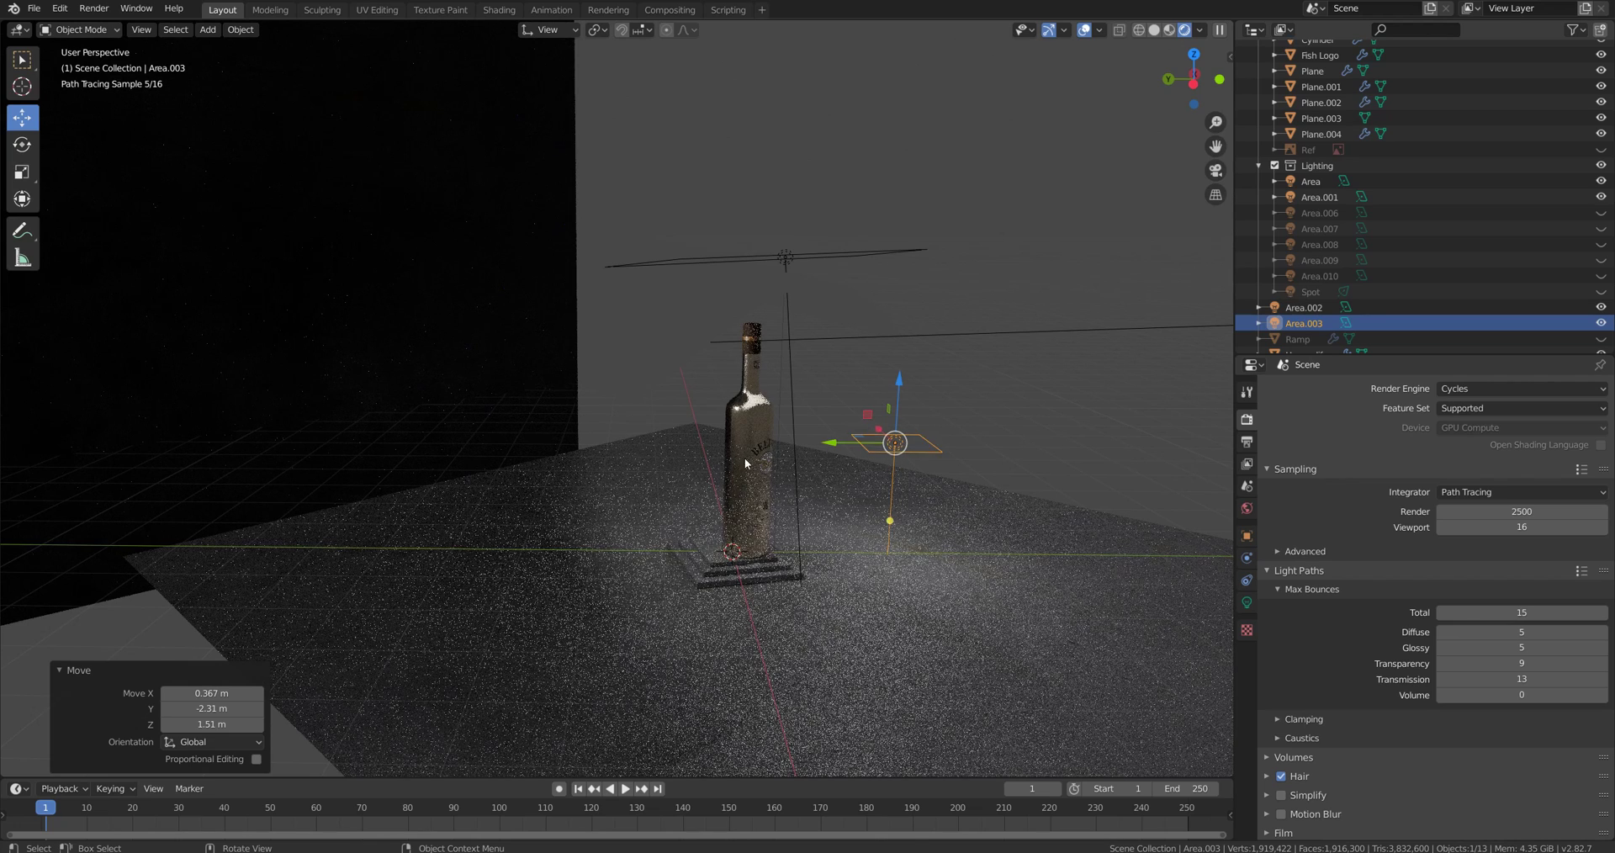
key(ctrl)
key(ctrl+z)
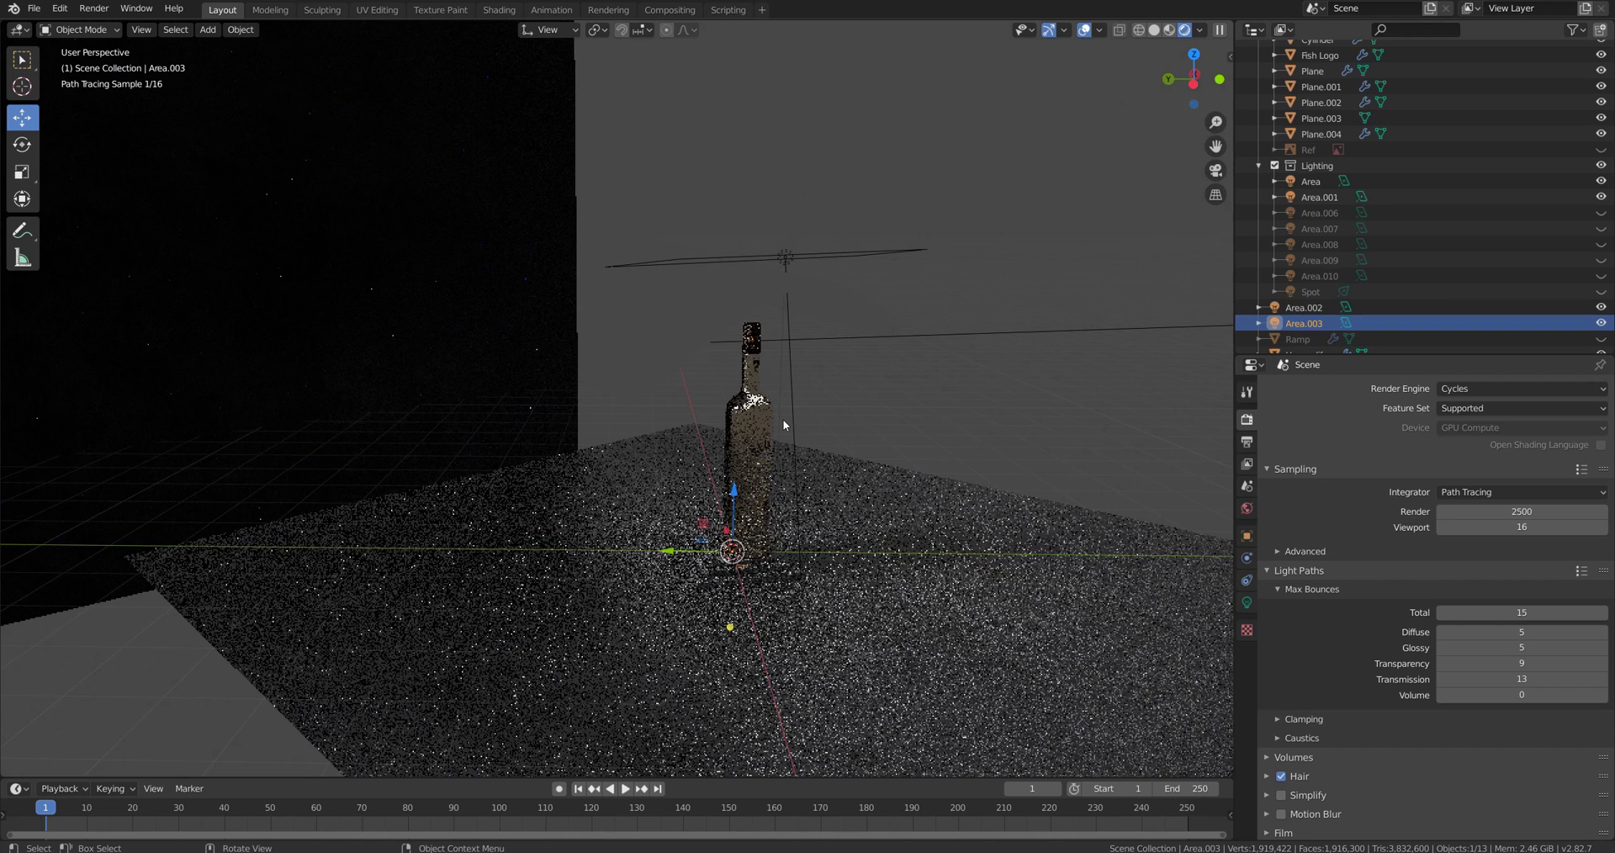
Step: Select the Area.001 light beside the bottle and examine the lit neck and cap from the camera
mouse_move(783, 419)
middle_down()
mouse_move(639, 413)
mouse_move(580, 379)
middle_up()
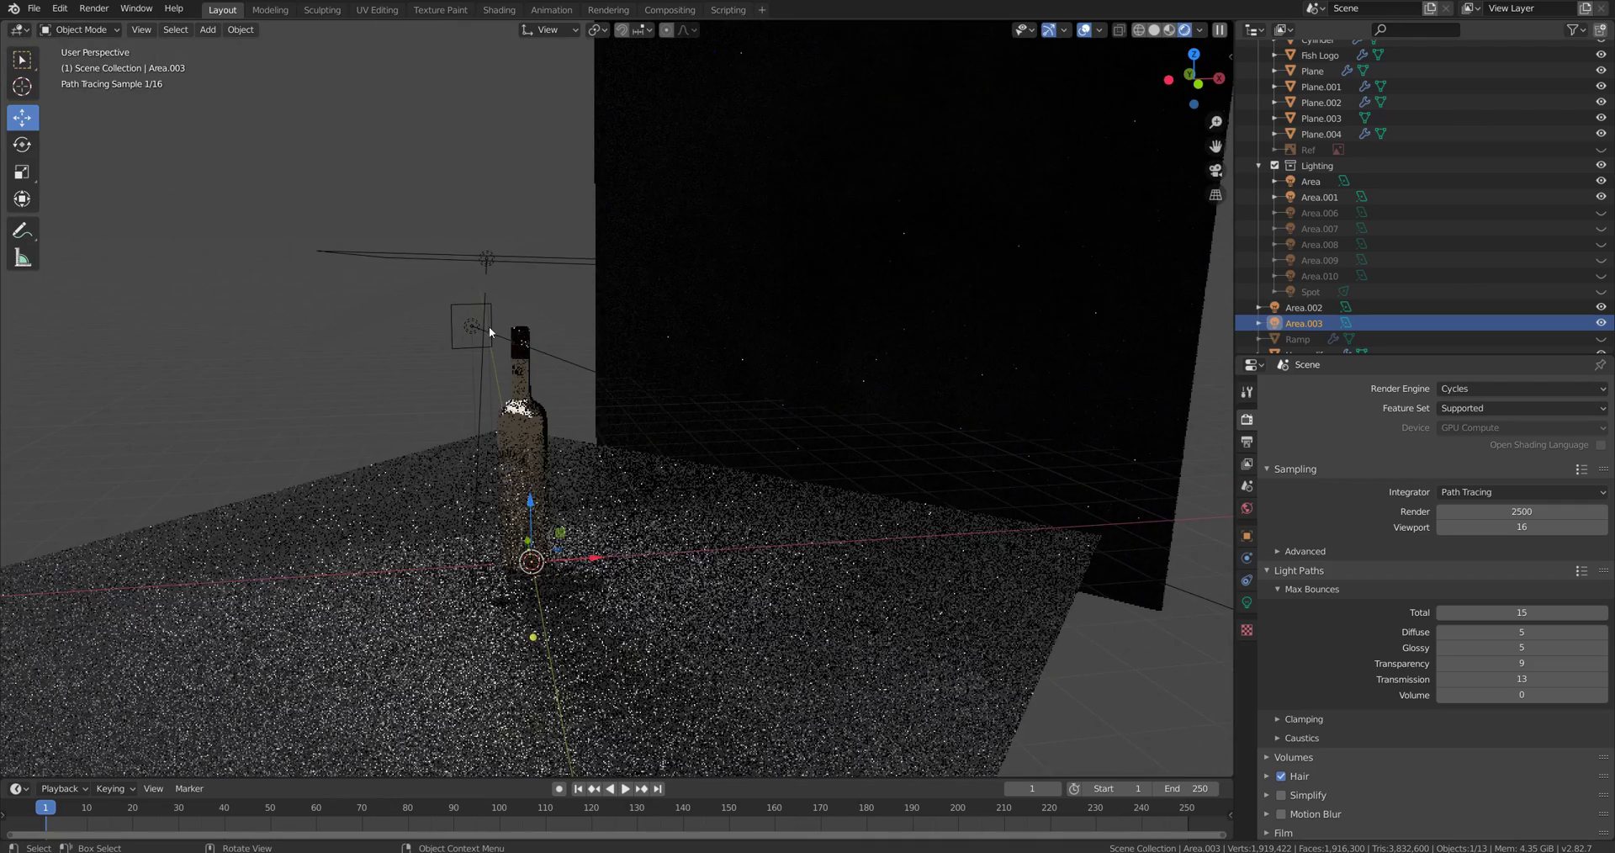
click(494, 329)
key(KP_0)
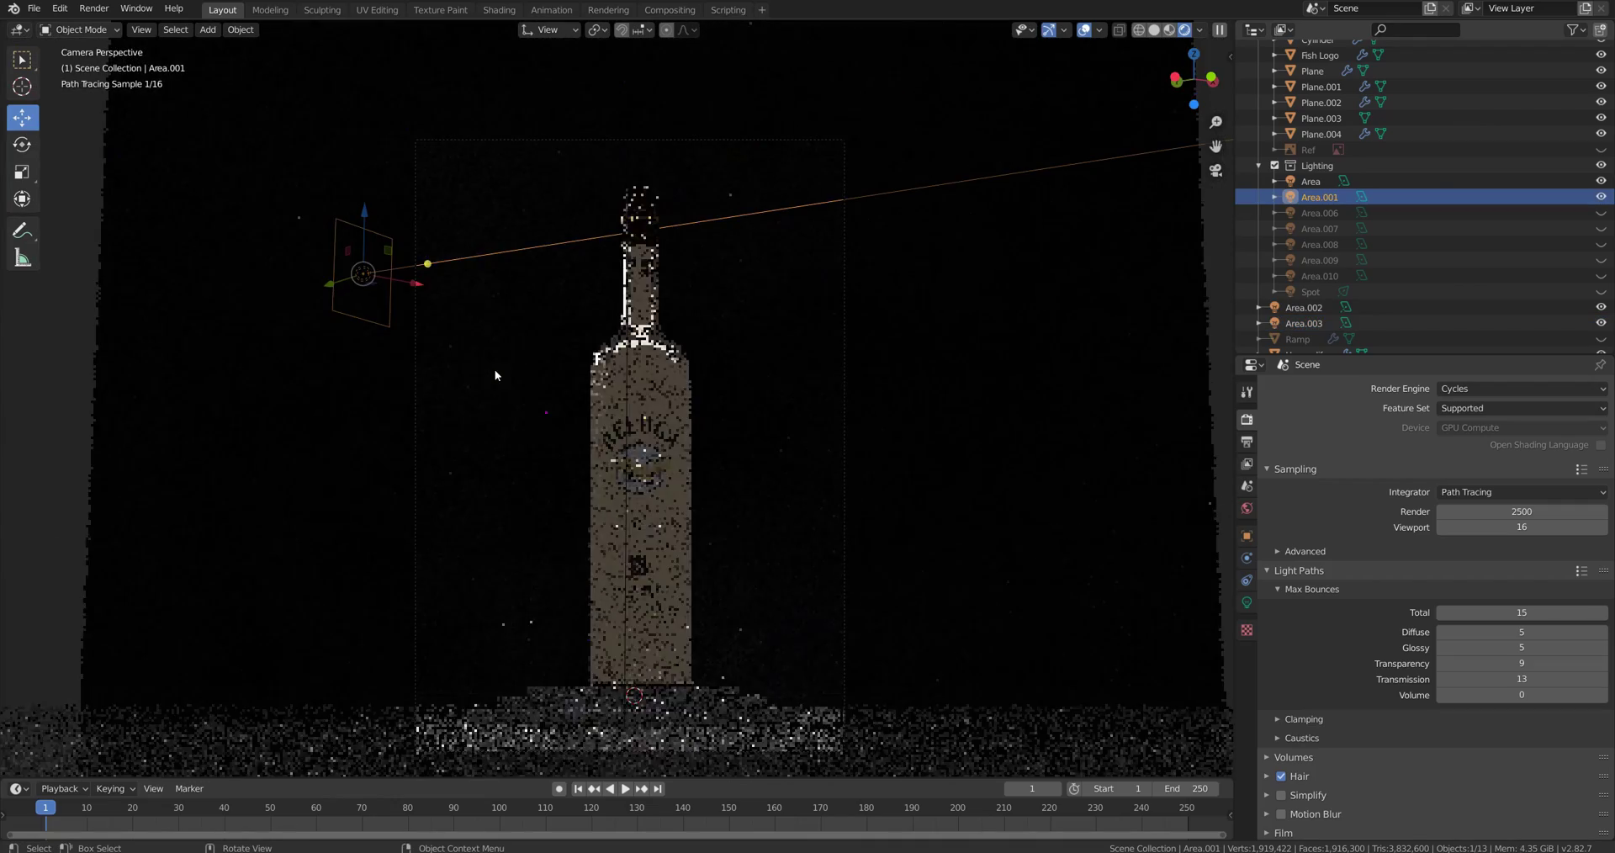
scroll(601, 265, up, 3)
shift+middle_drag(660, 233, 635, 324)
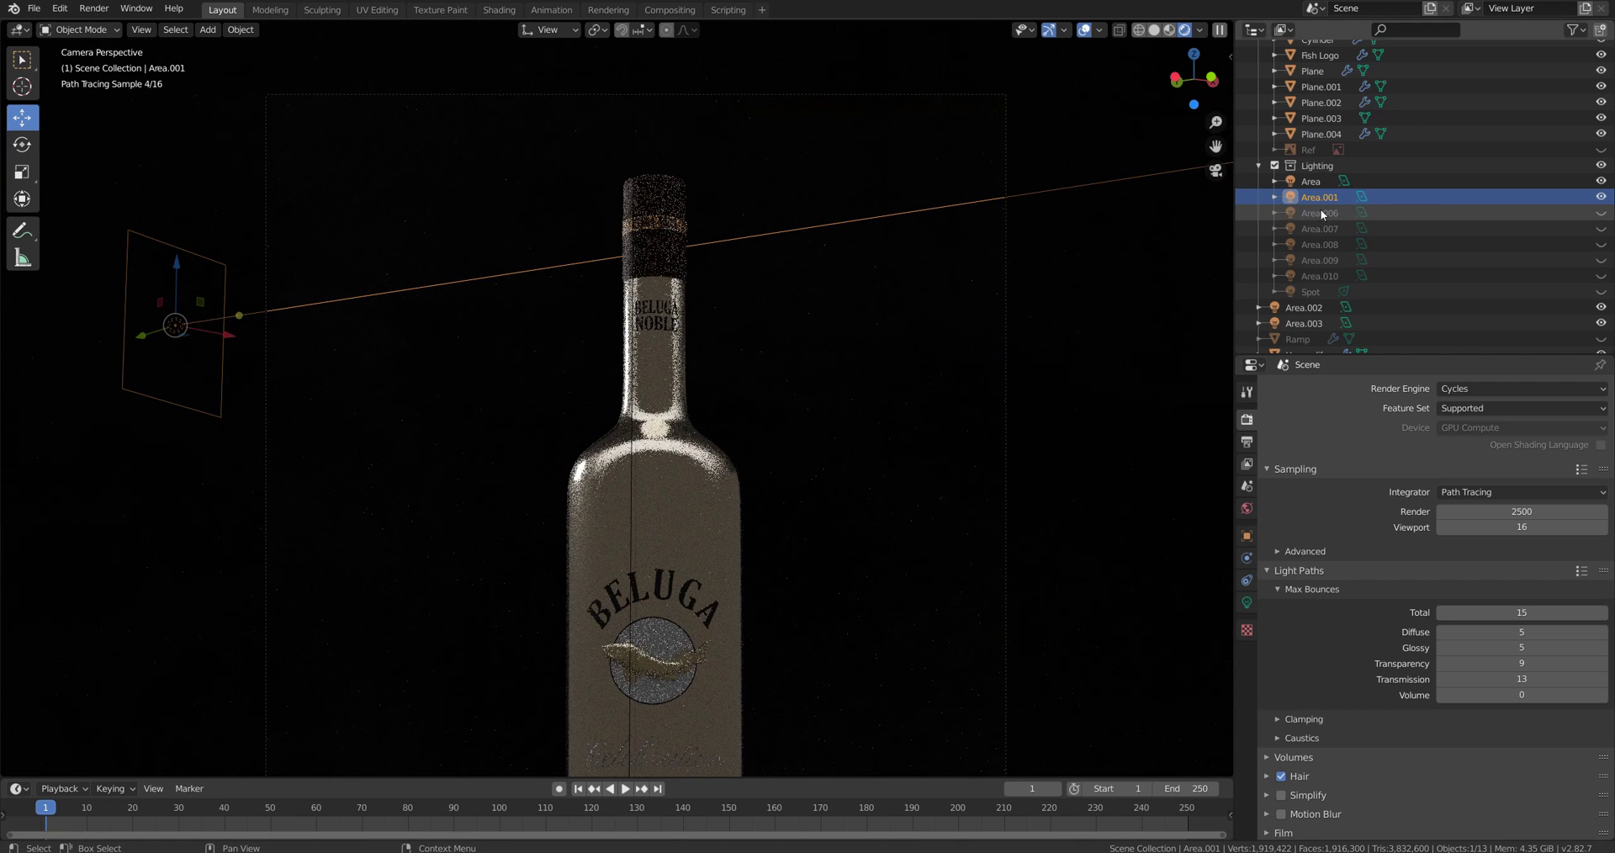
scroll(795, 308, up, 1)
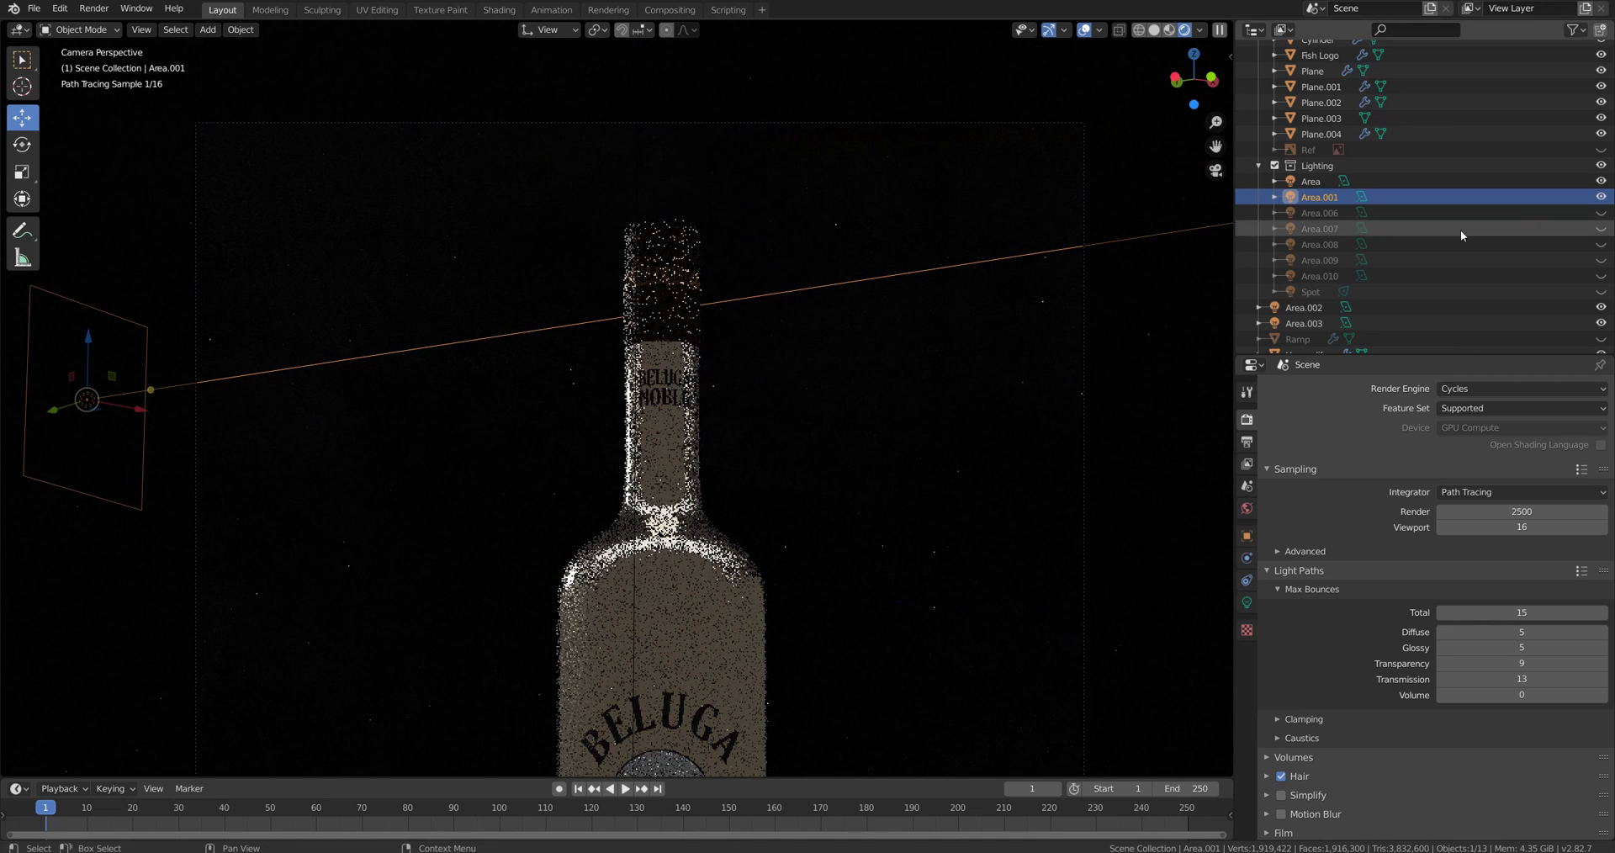
Step: Hide and unhide the Area.001 light to compare the reflections on the bottle's cap, neck and shoulder
click(1602, 196)
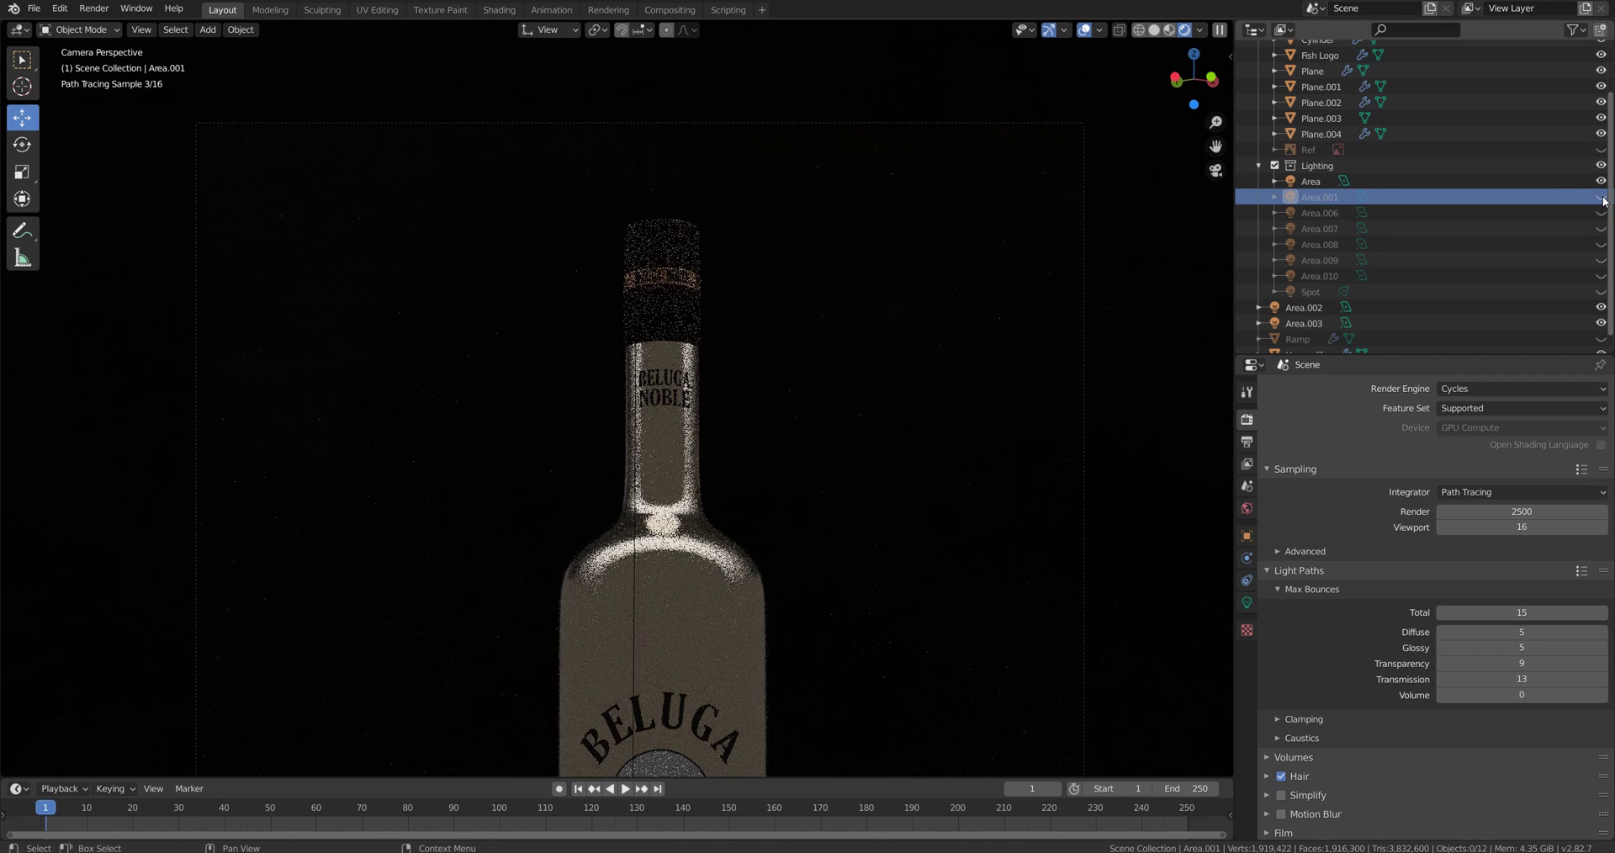
click(1602, 197)
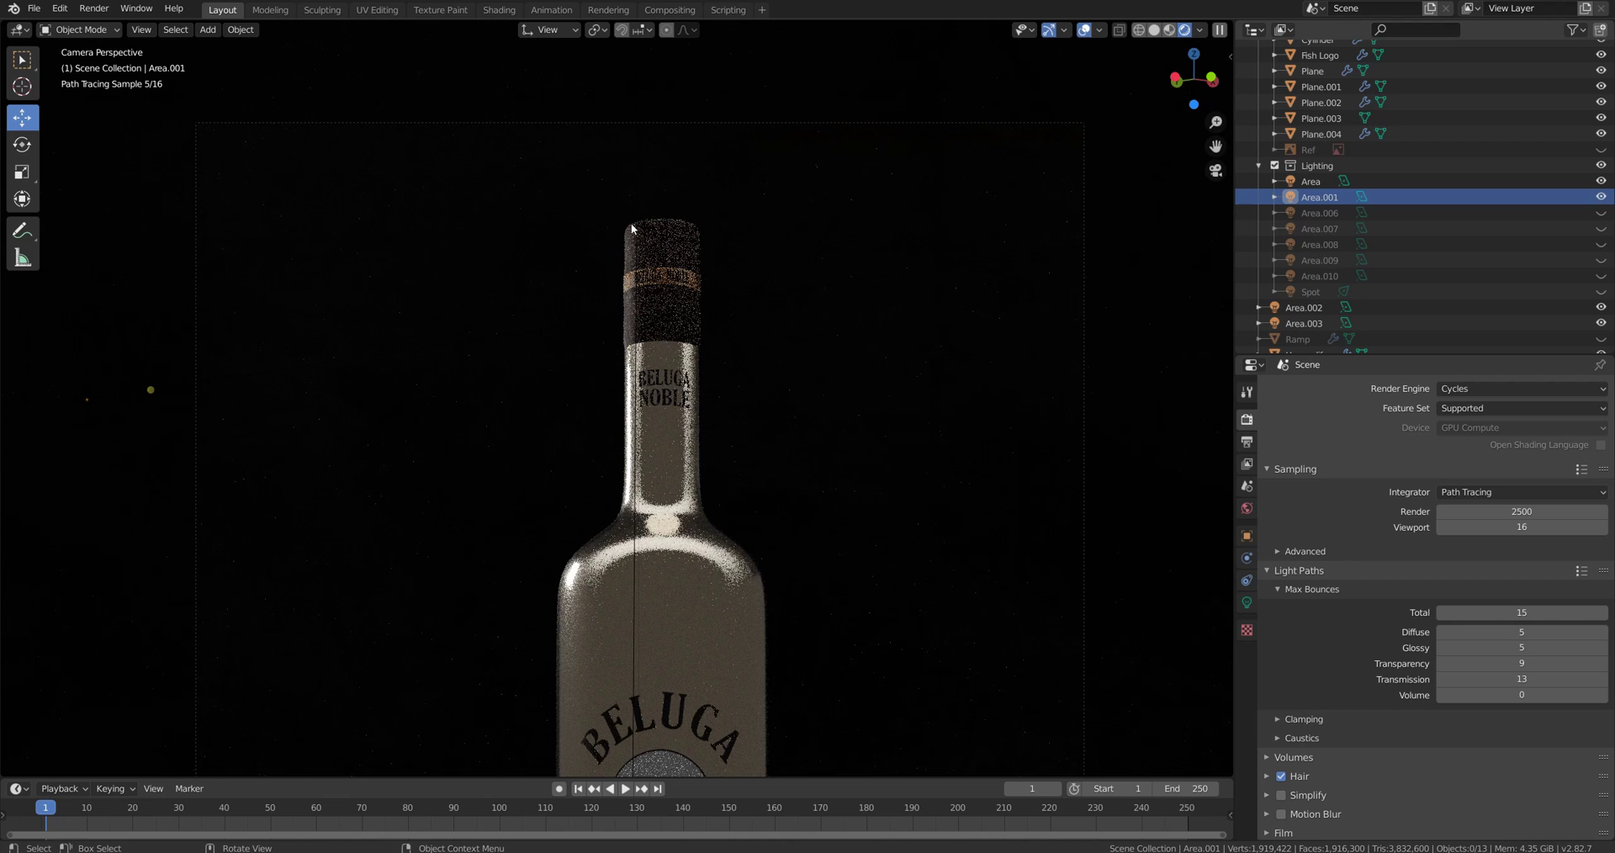
shift+middle_drag(635, 451, 642, 402)
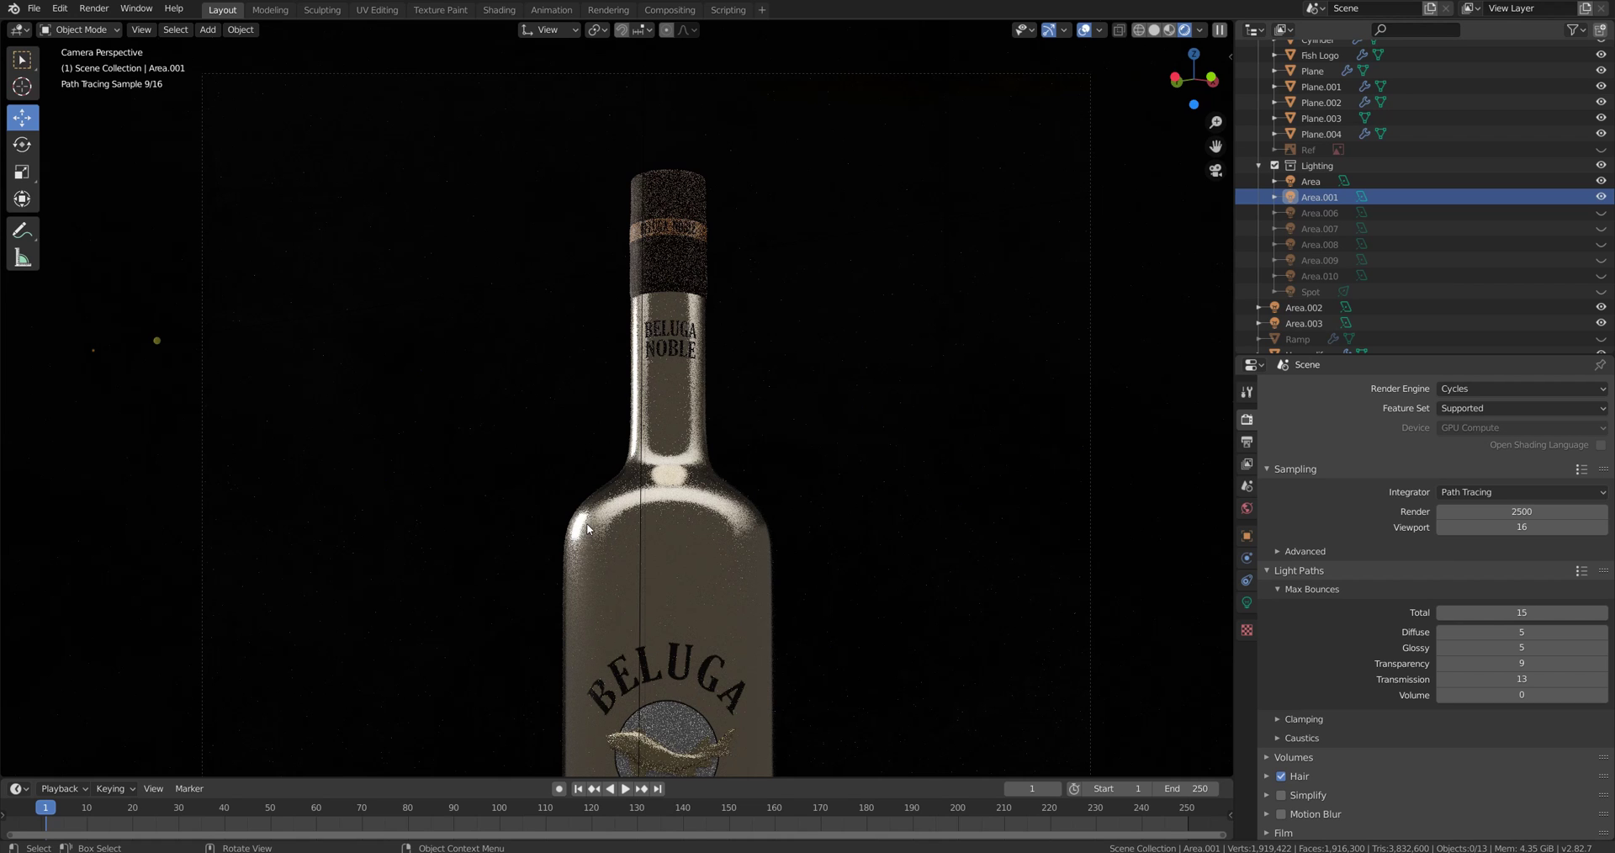
Step: Unhide the Area.006 light, check the bottle from the camera, and select the light in the scene
scroll(722, 400, down, 5)
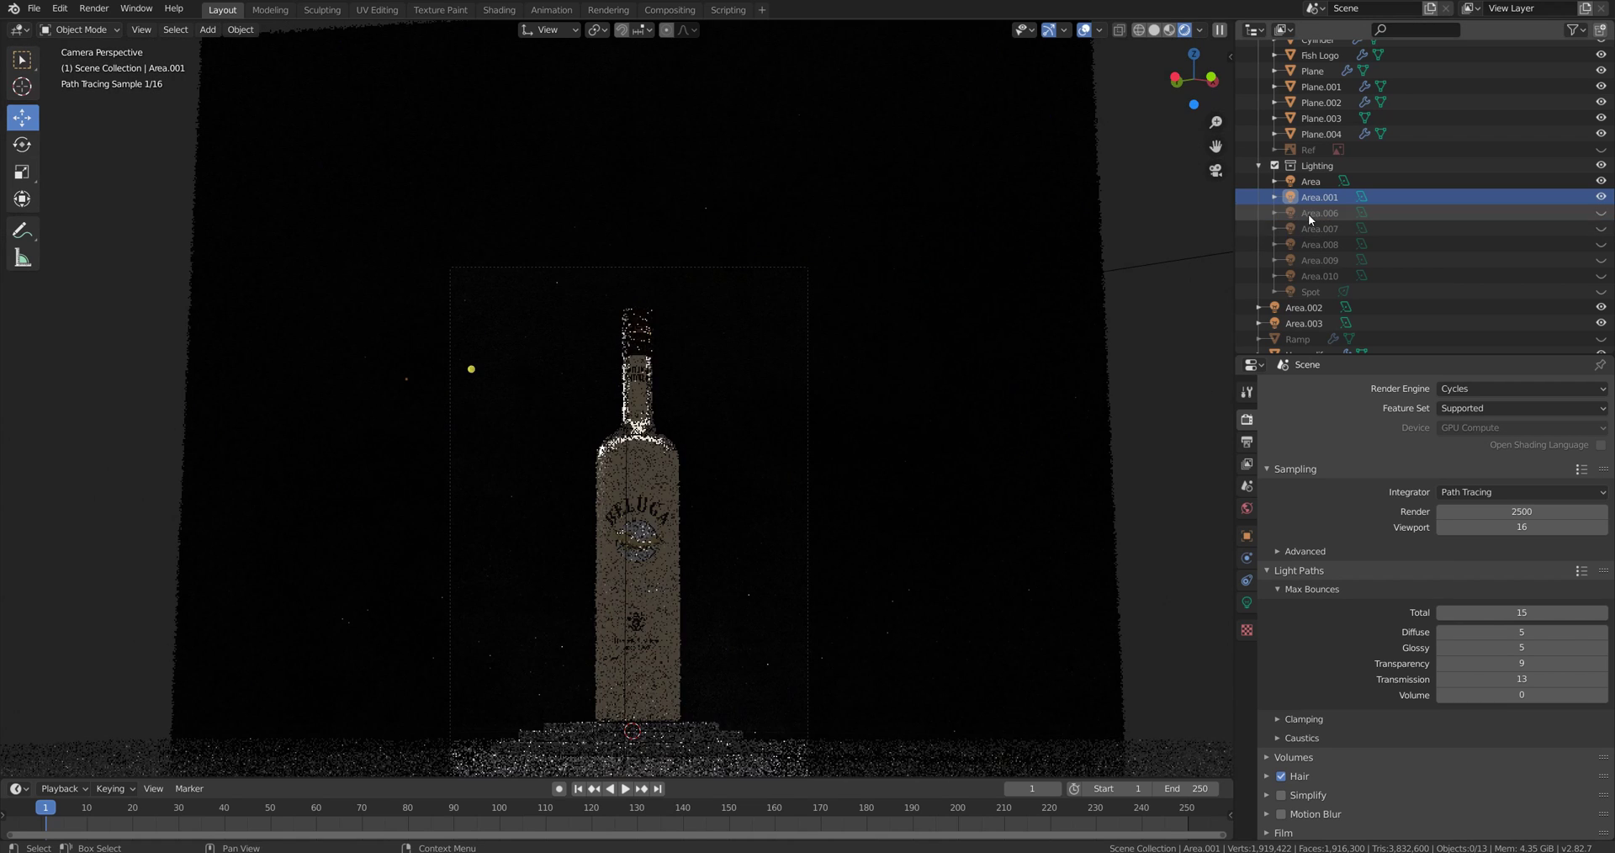
click(1557, 213)
click(1601, 213)
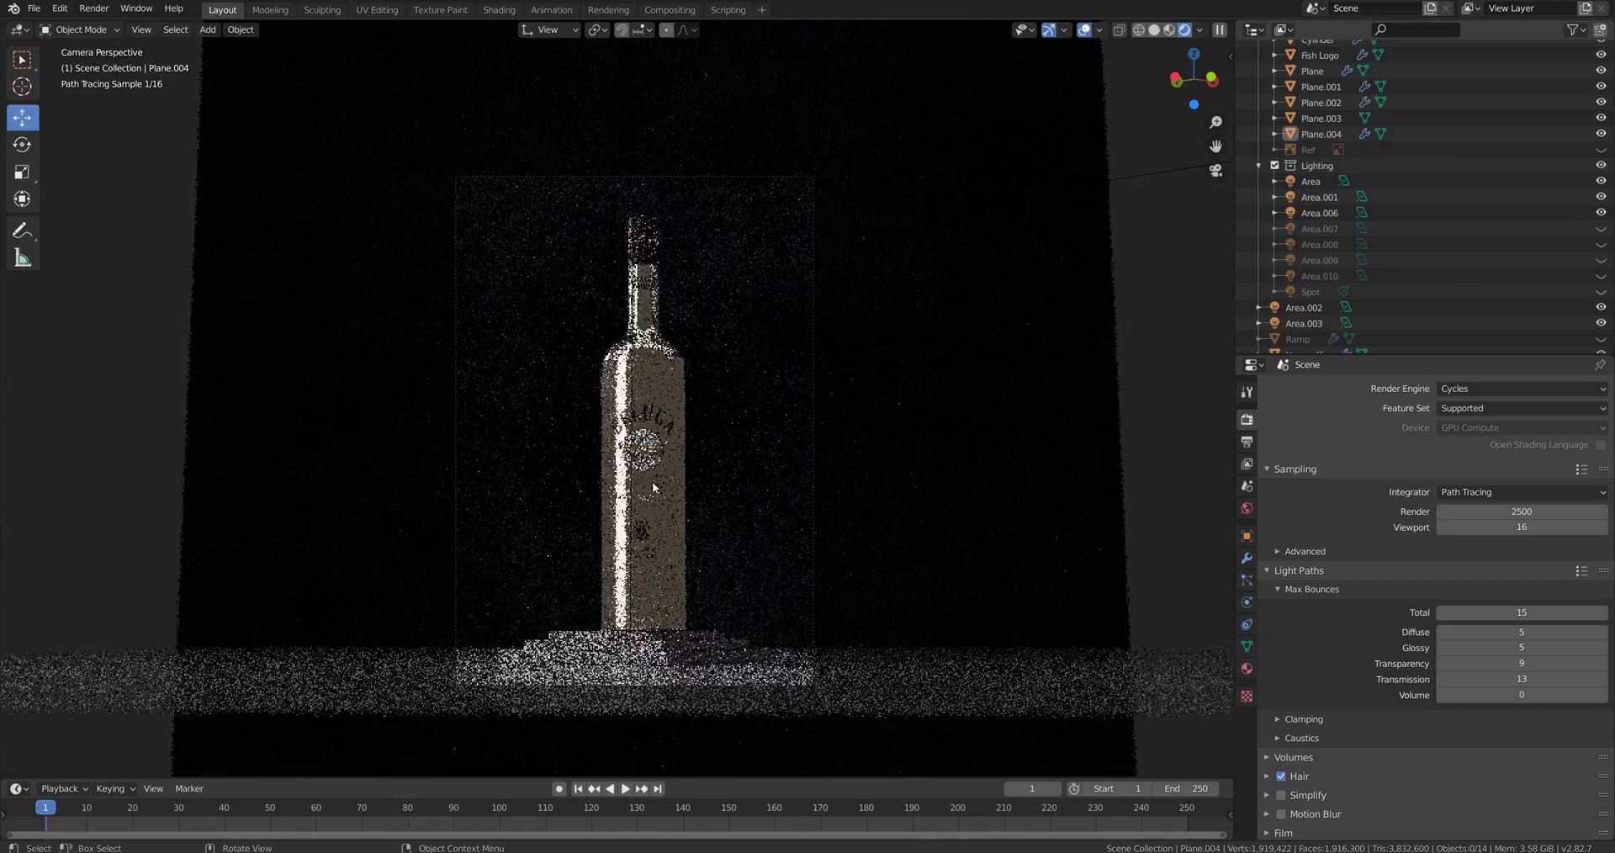
middle_drag(652, 481, 1080, 168)
click(320, 407)
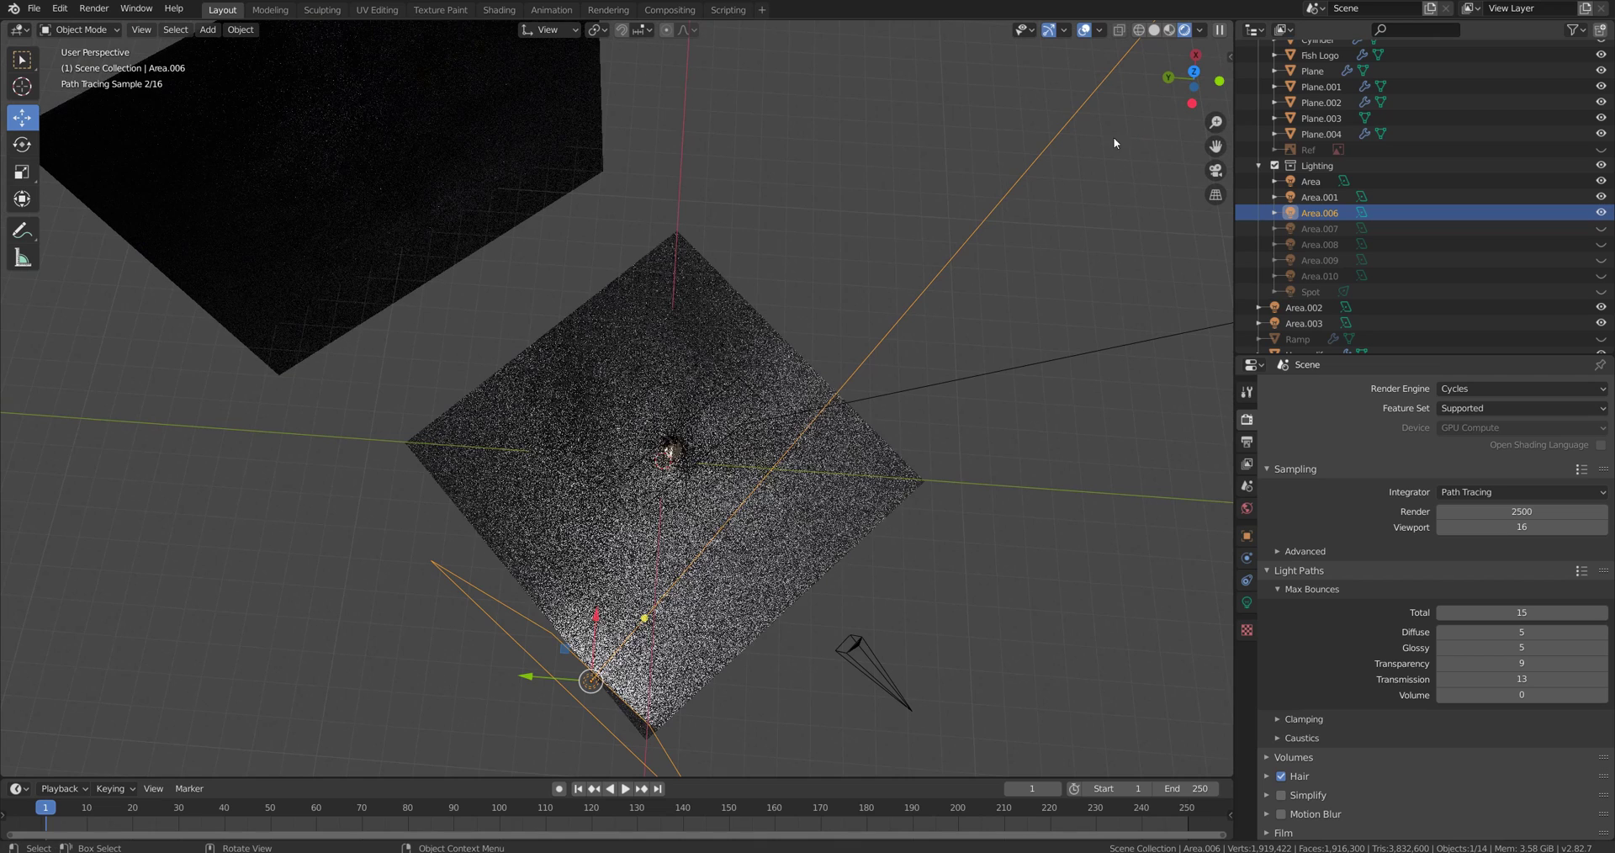
Step: Switch the viewport to Material Preview and examine the Area.006 light's placement relative to the bottle and floor
key(z)
click(688, 603)
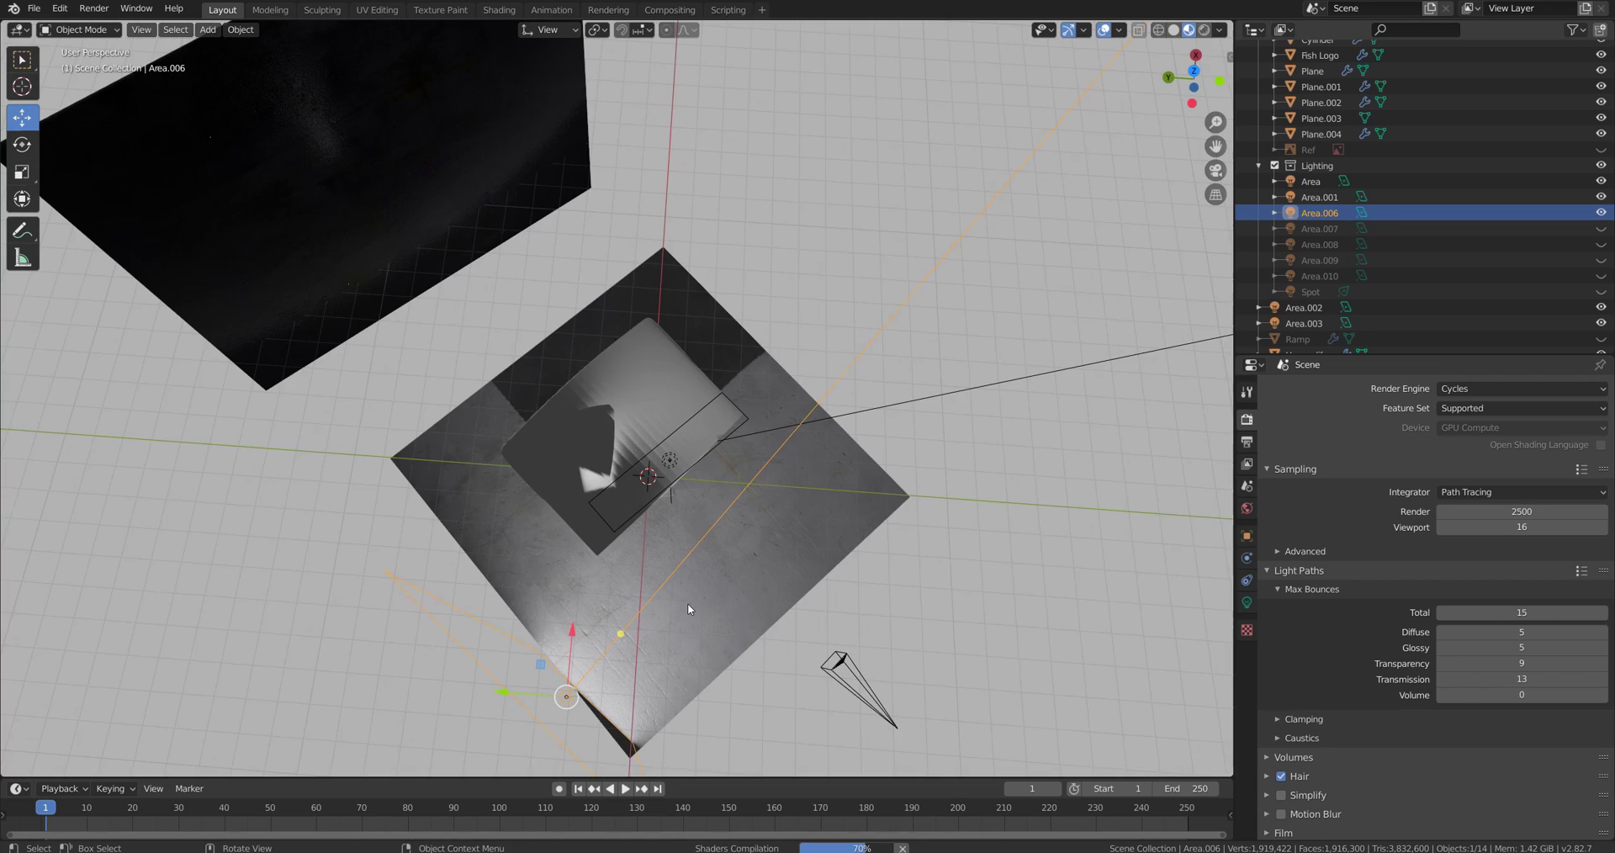
mouse_move(688, 603)
middle_down()
mouse_move(662, 647)
mouse_move(664, 589)
middle_up()
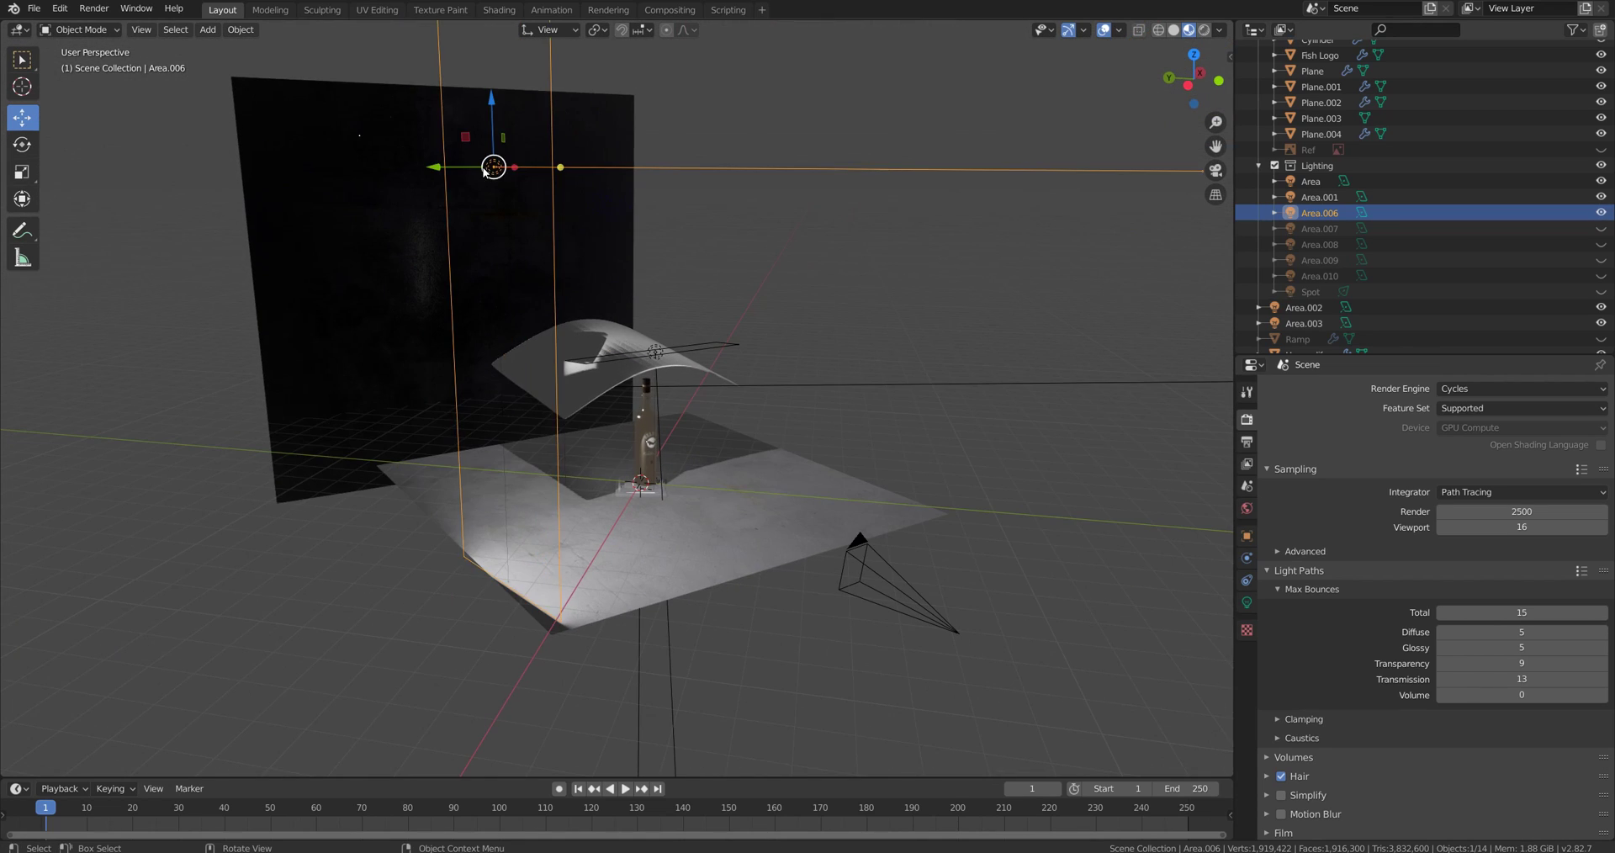
click(555, 405)
click(554, 253)
middle_drag(554, 252, 538, 431)
Step: Unhide the Ramp diffuser around the bottle
scroll(1287, 328, down, 1)
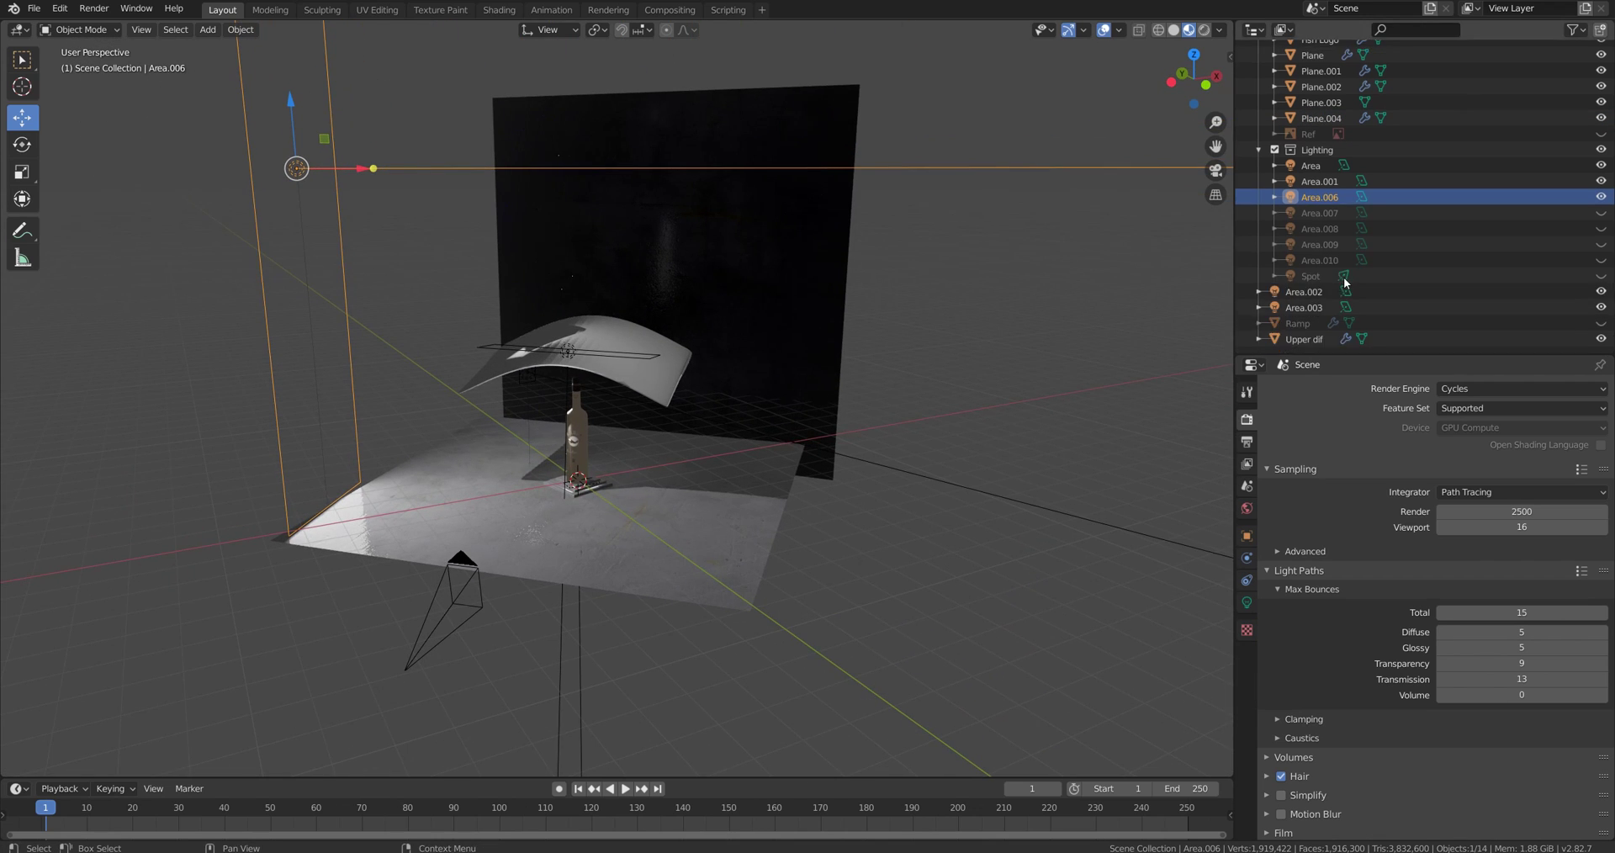
click(1290, 326)
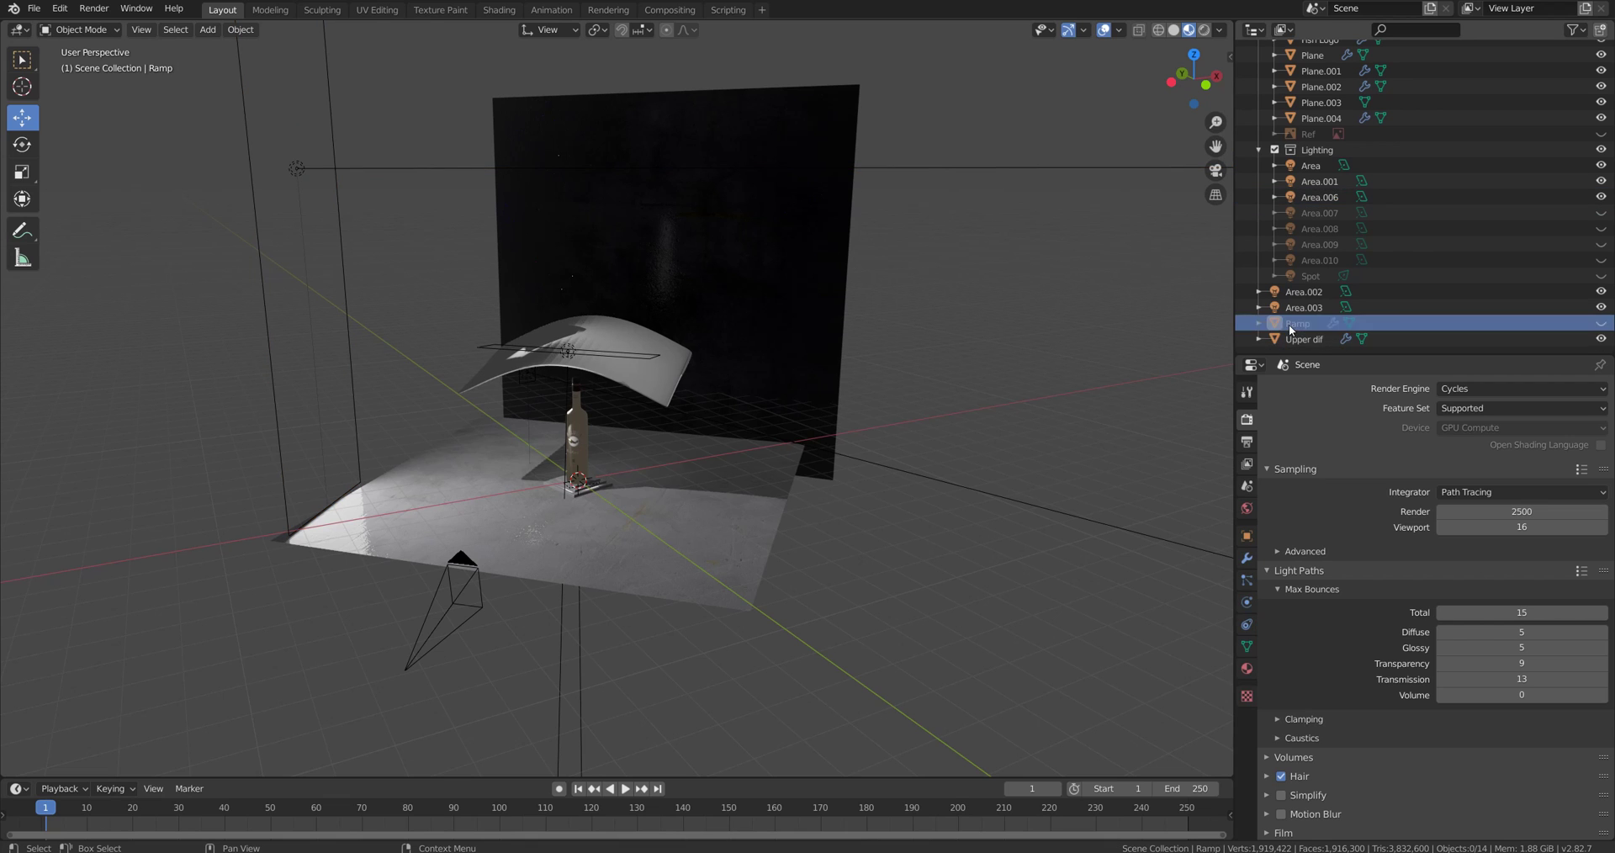
click(1601, 323)
scroll(578, 299, down, 6)
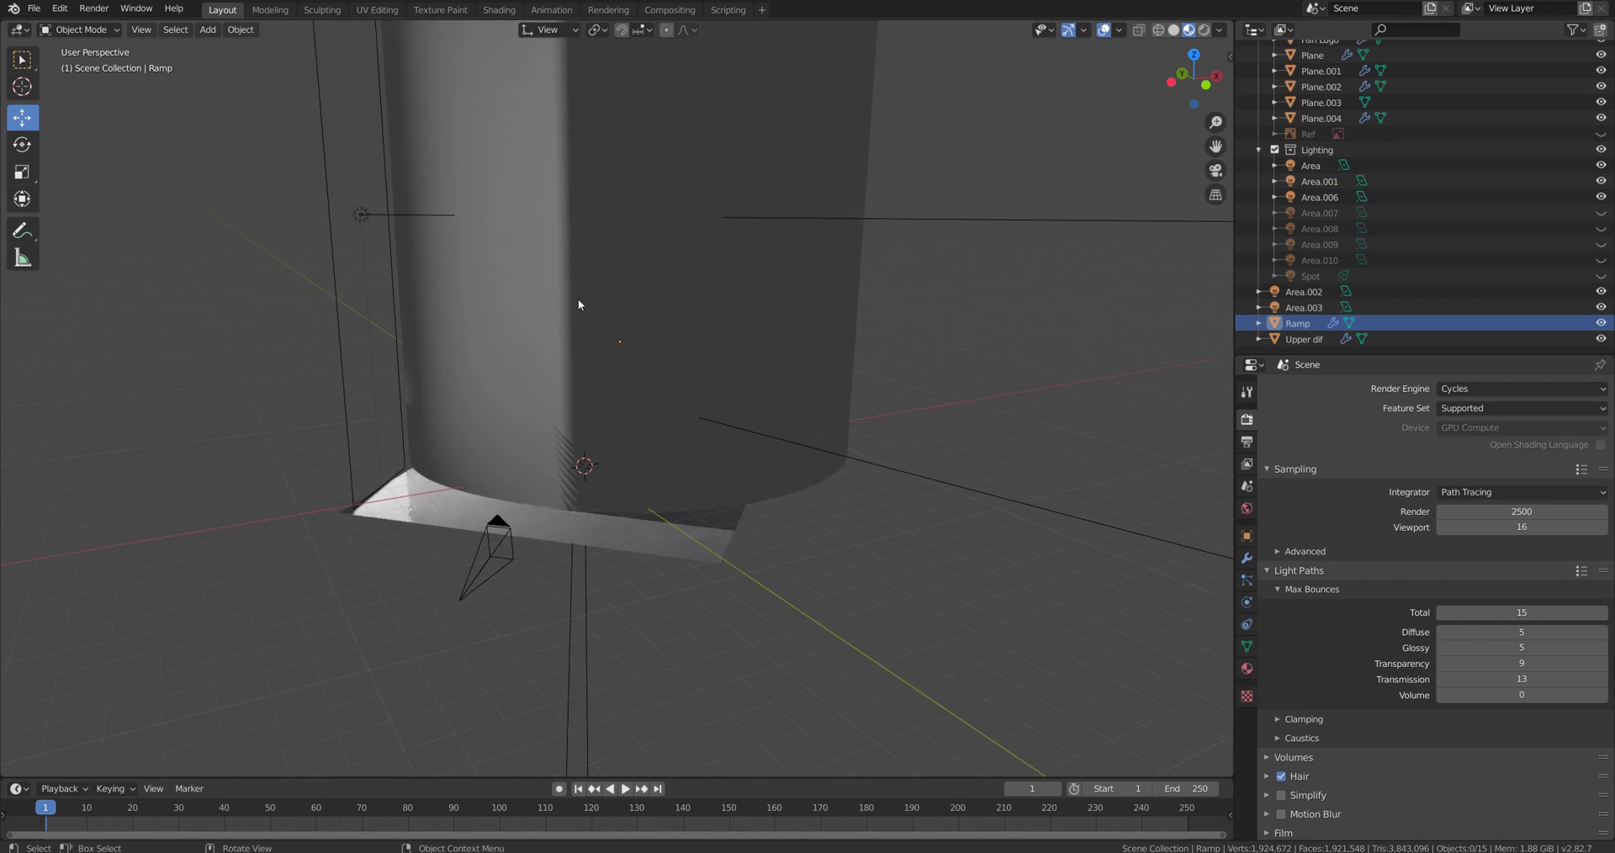
Step: Examine the curved shape of the Ramp and how it wraps around the bottle and the Upper dif diffuser
middle_drag(646, 284, 754, 519)
click(688, 364)
click(715, 483)
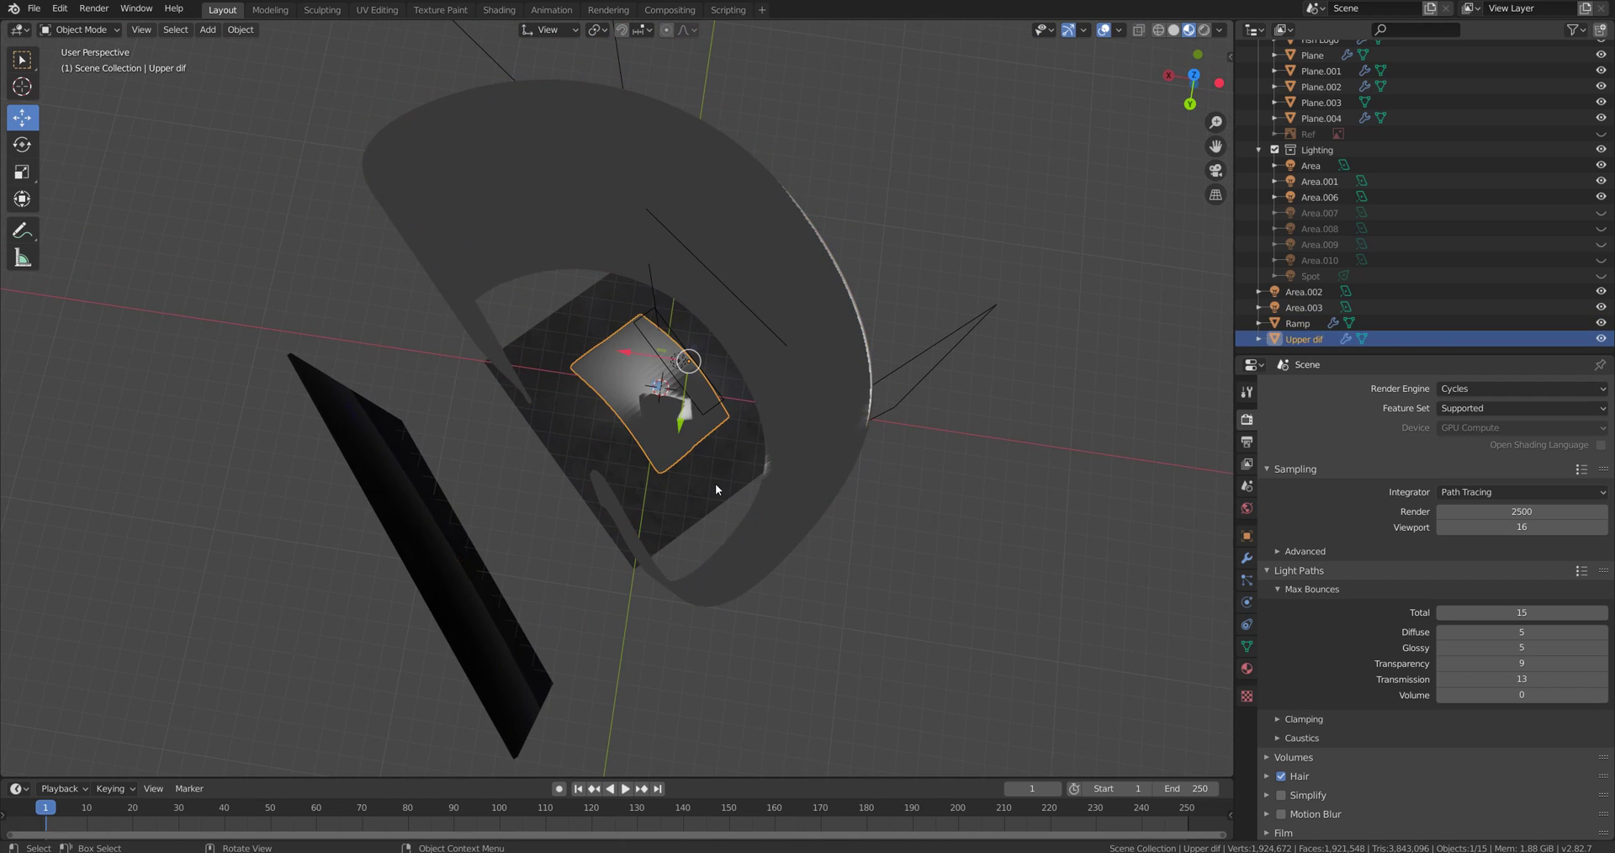
middle_drag(719, 453, 666, 418)
click(818, 450)
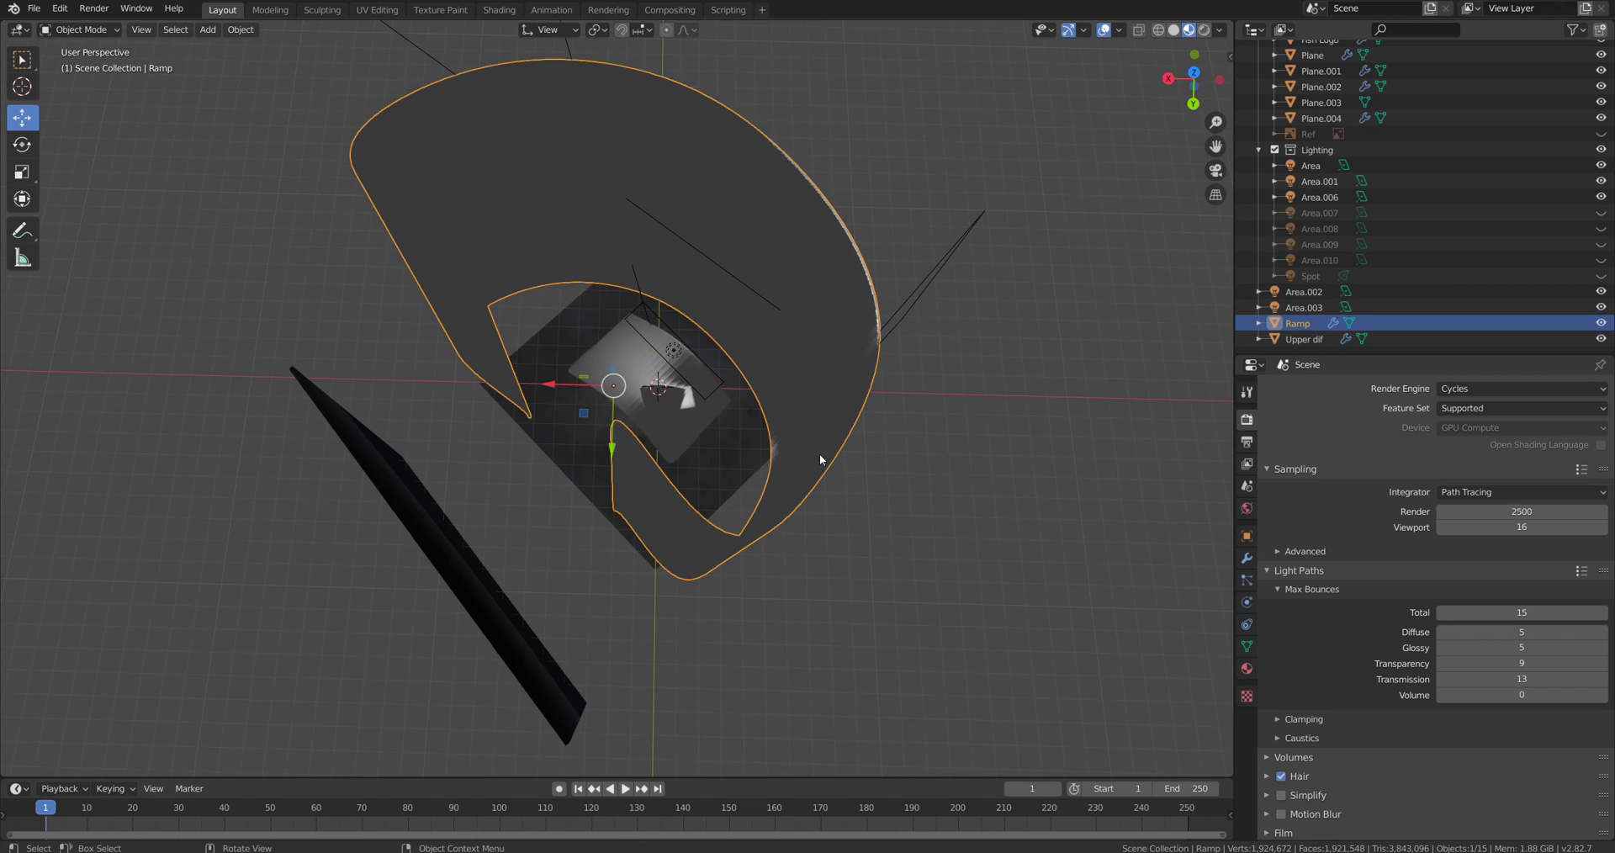
middle_drag(871, 548, 527, 392)
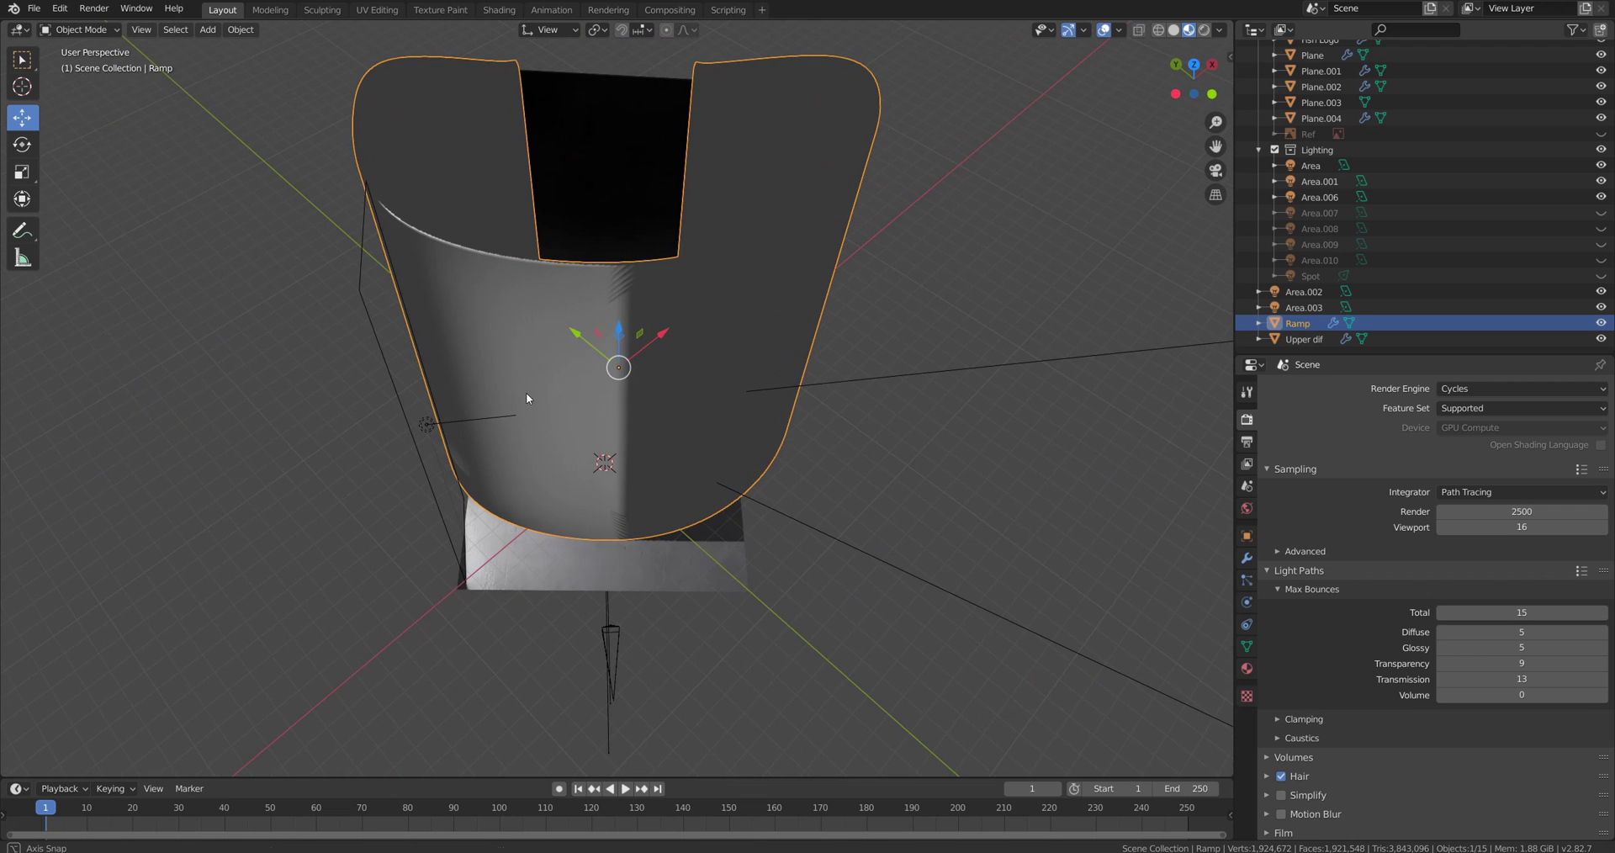
Step: Select the Area.006 light and inspect its position and angle relative to the Ramp from above and outside
click(430, 416)
key(KP_7)
scroll(430, 415, up, 5)
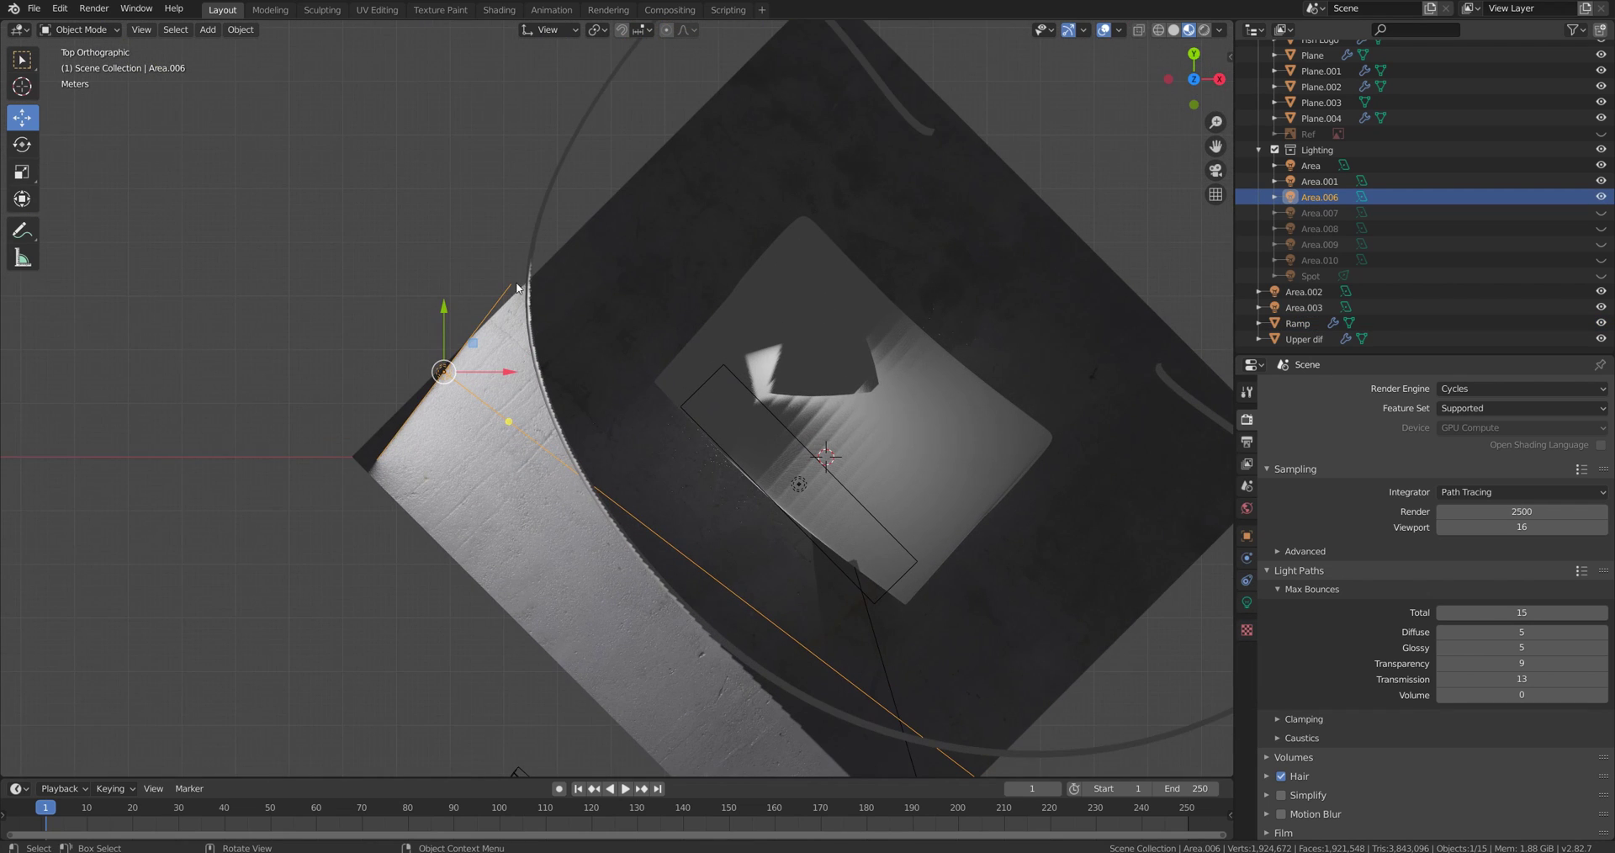
middle_drag(523, 292, 390, 319)
middle_drag(450, 372, 566, 340)
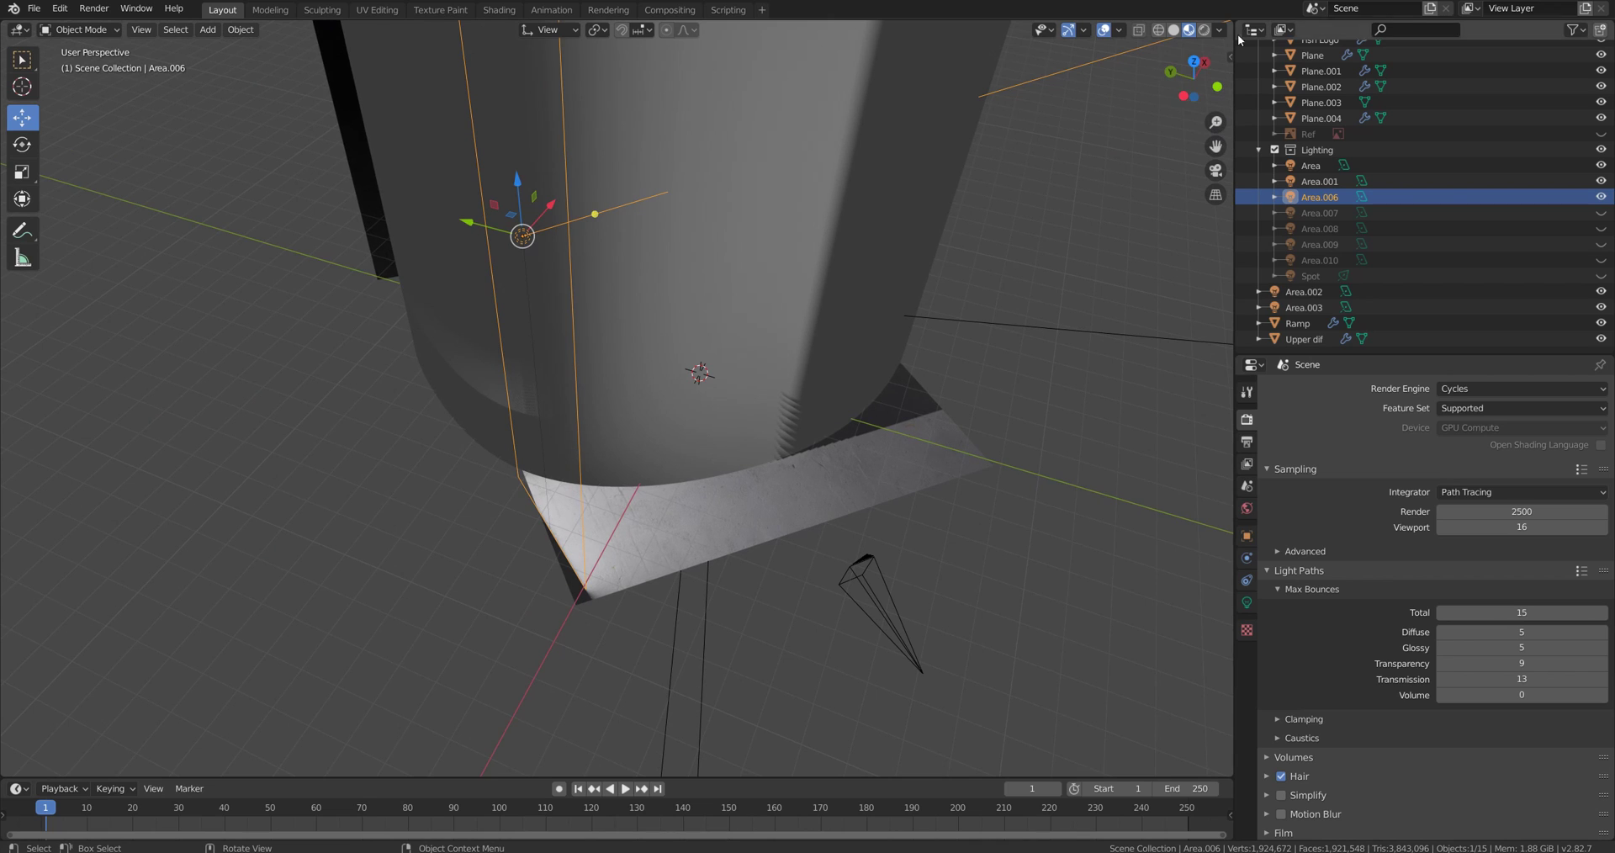
Step: Switch back to Rendered shading and inspect the BELUGA logo close up from the camera
click(1205, 30)
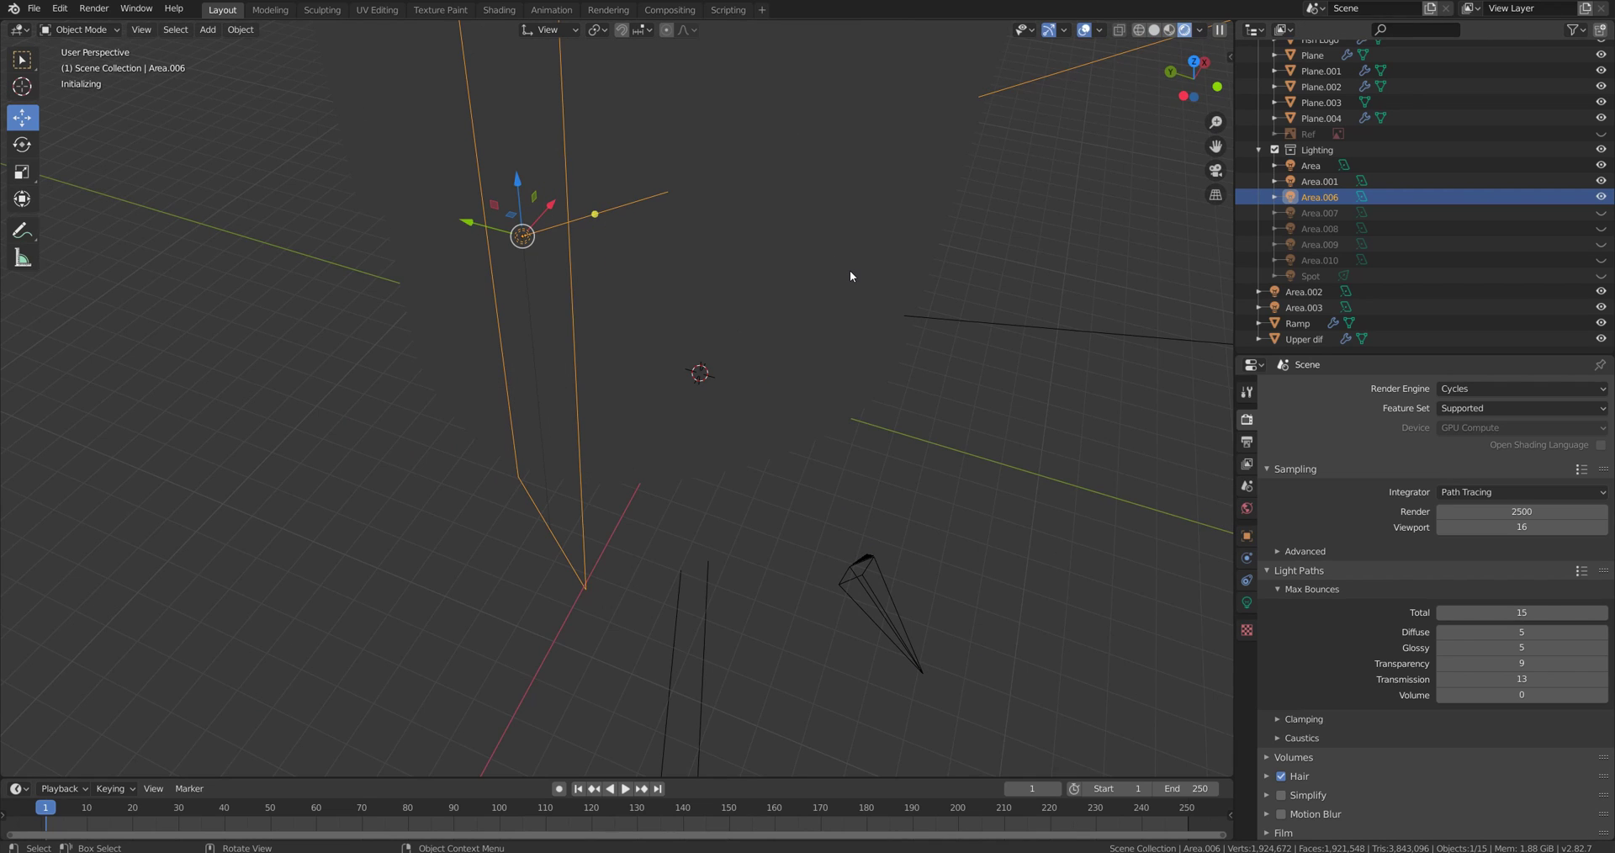
key(KP_0)
scroll(722, 589, up, 8)
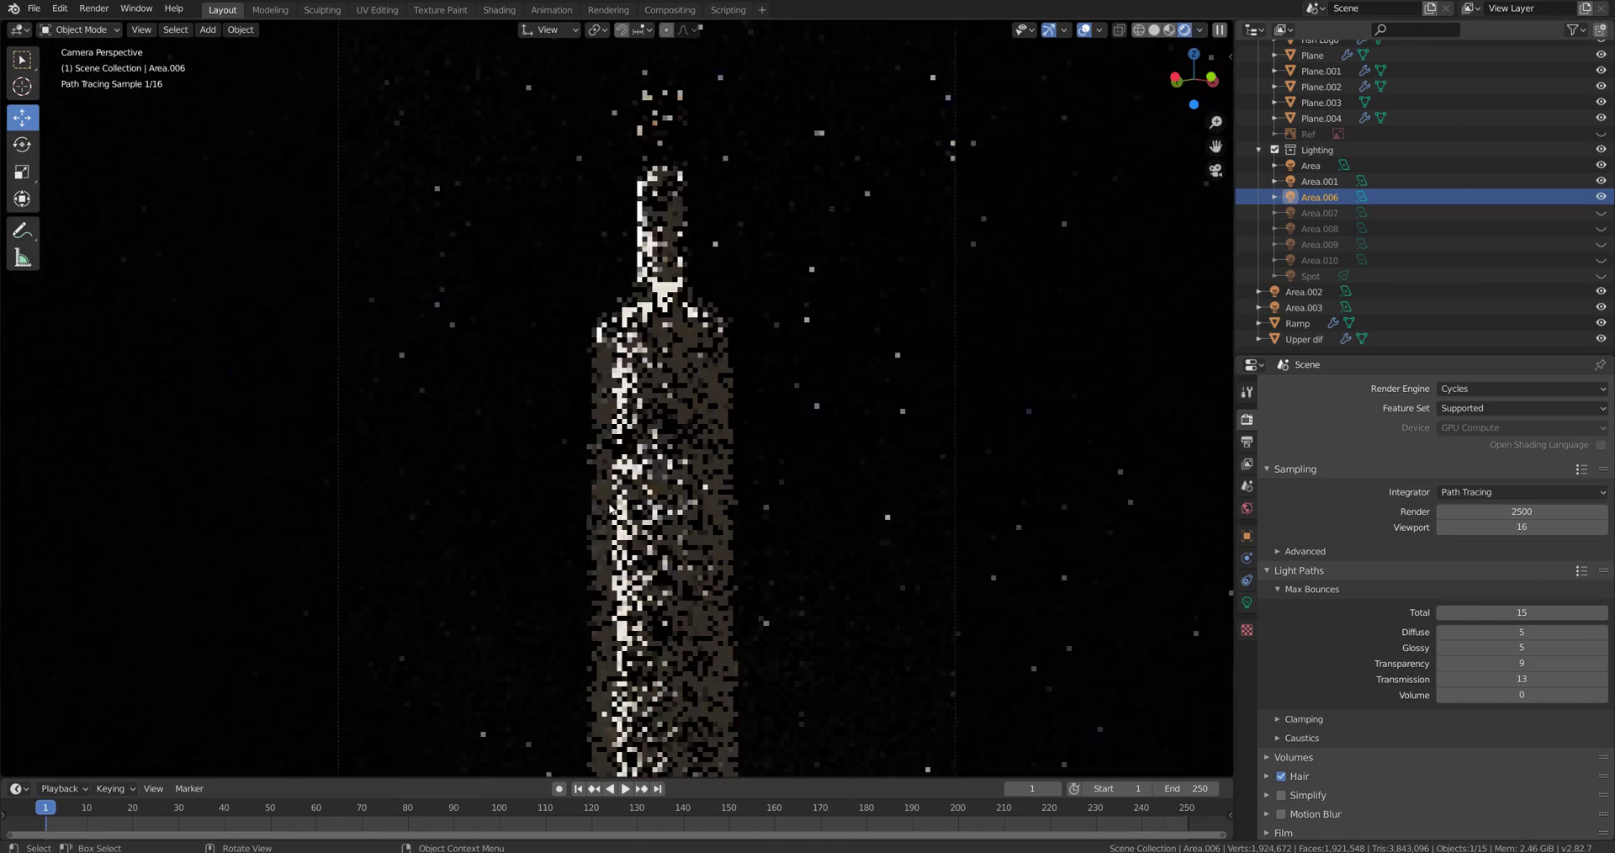
scroll(722, 589, up, 2)
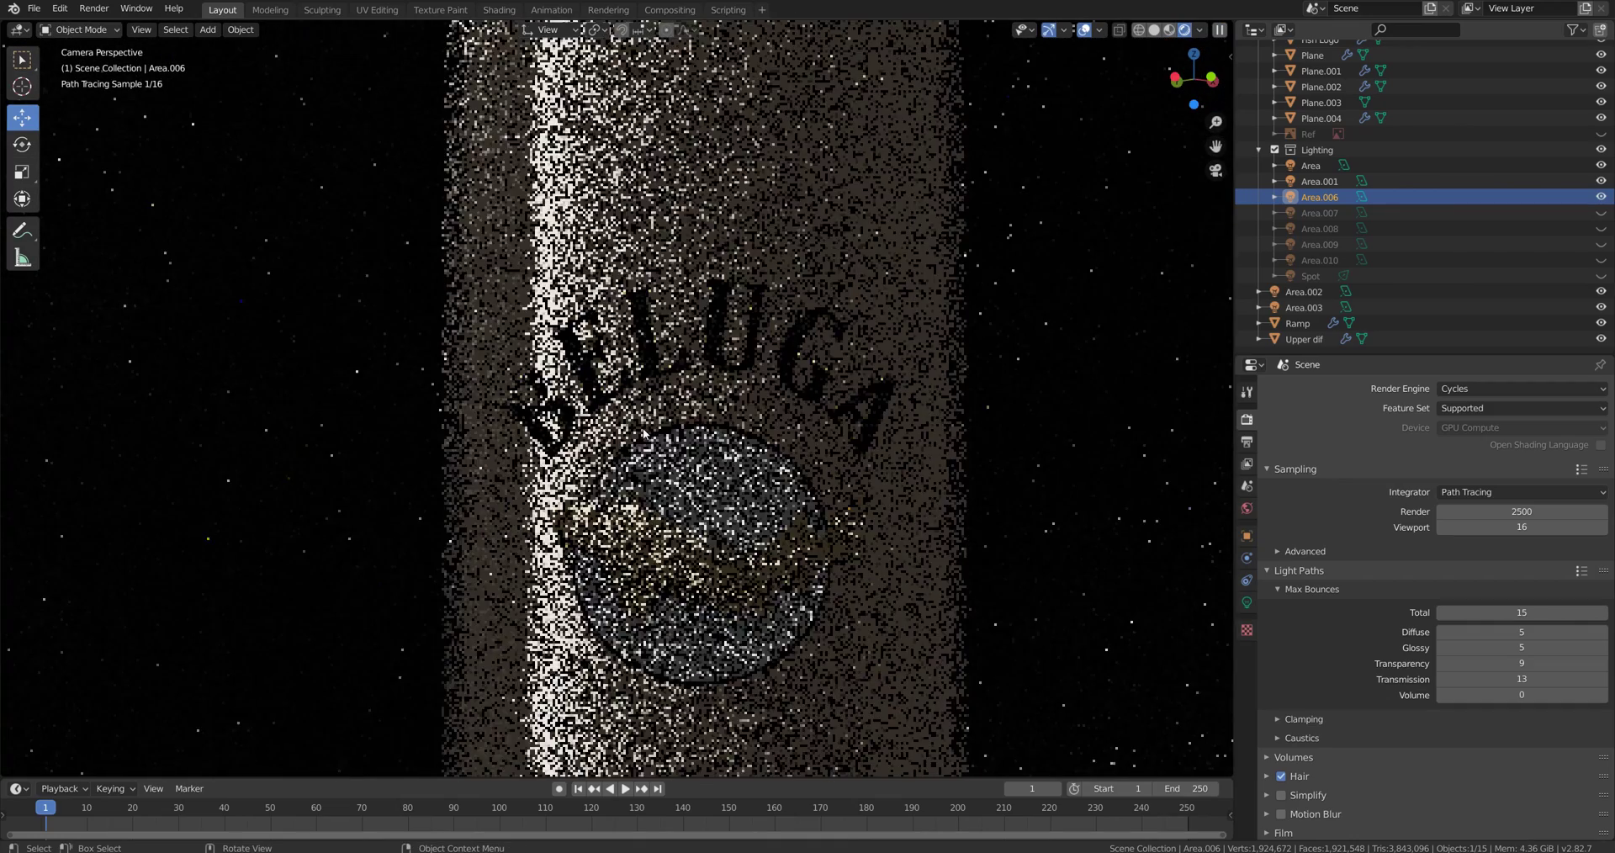
Step: Select the Ramp, then hide and unhide it to compare the side highlight around the BELUGA logo
click(1292, 323)
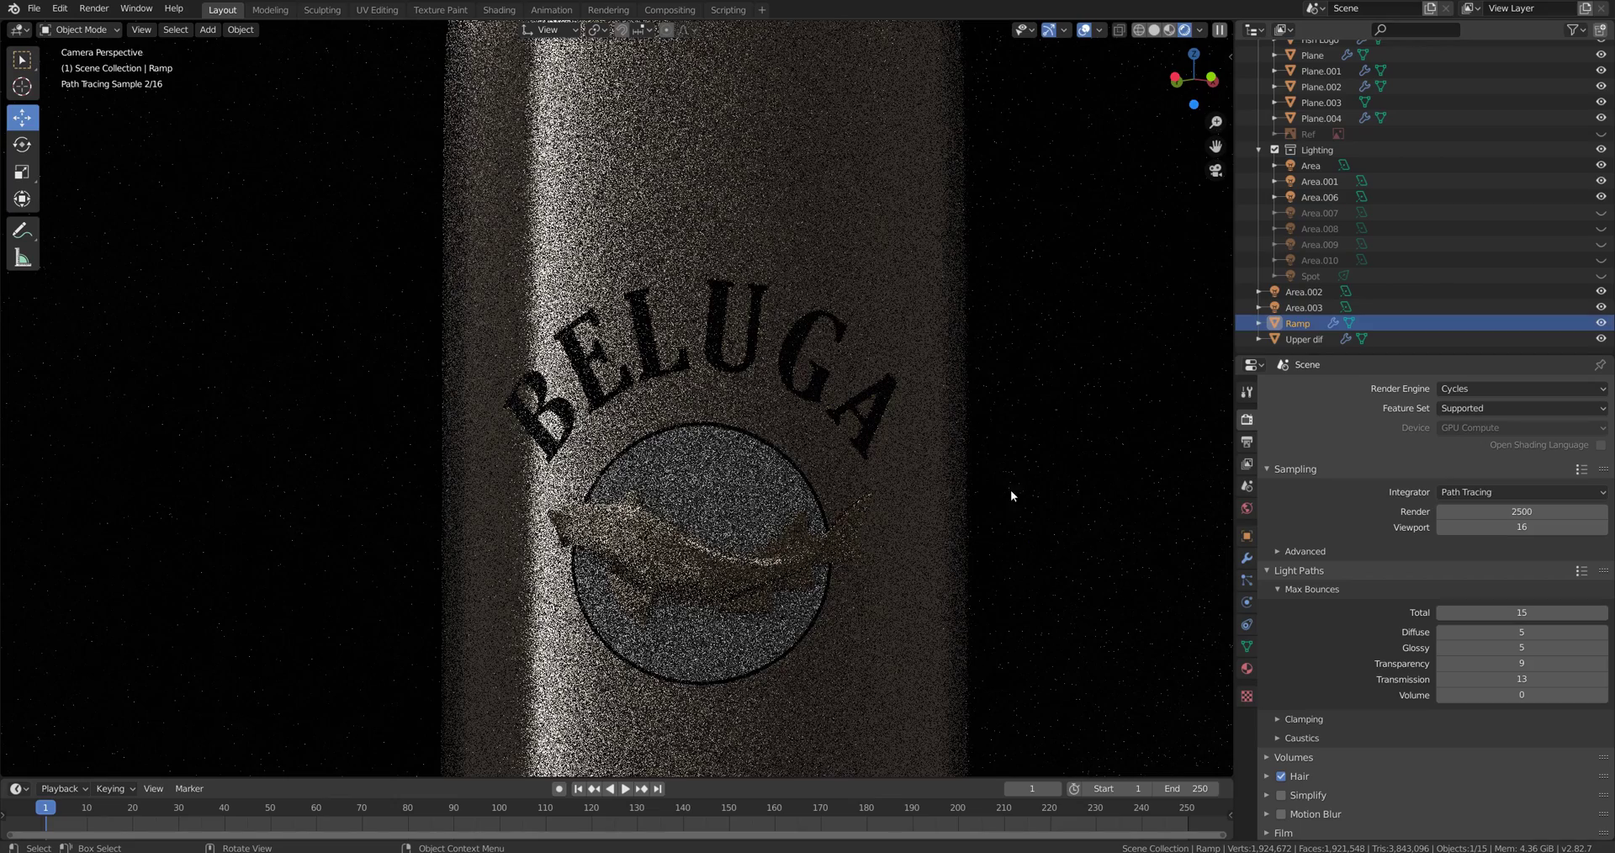
scroll(626, 436, up, 1)
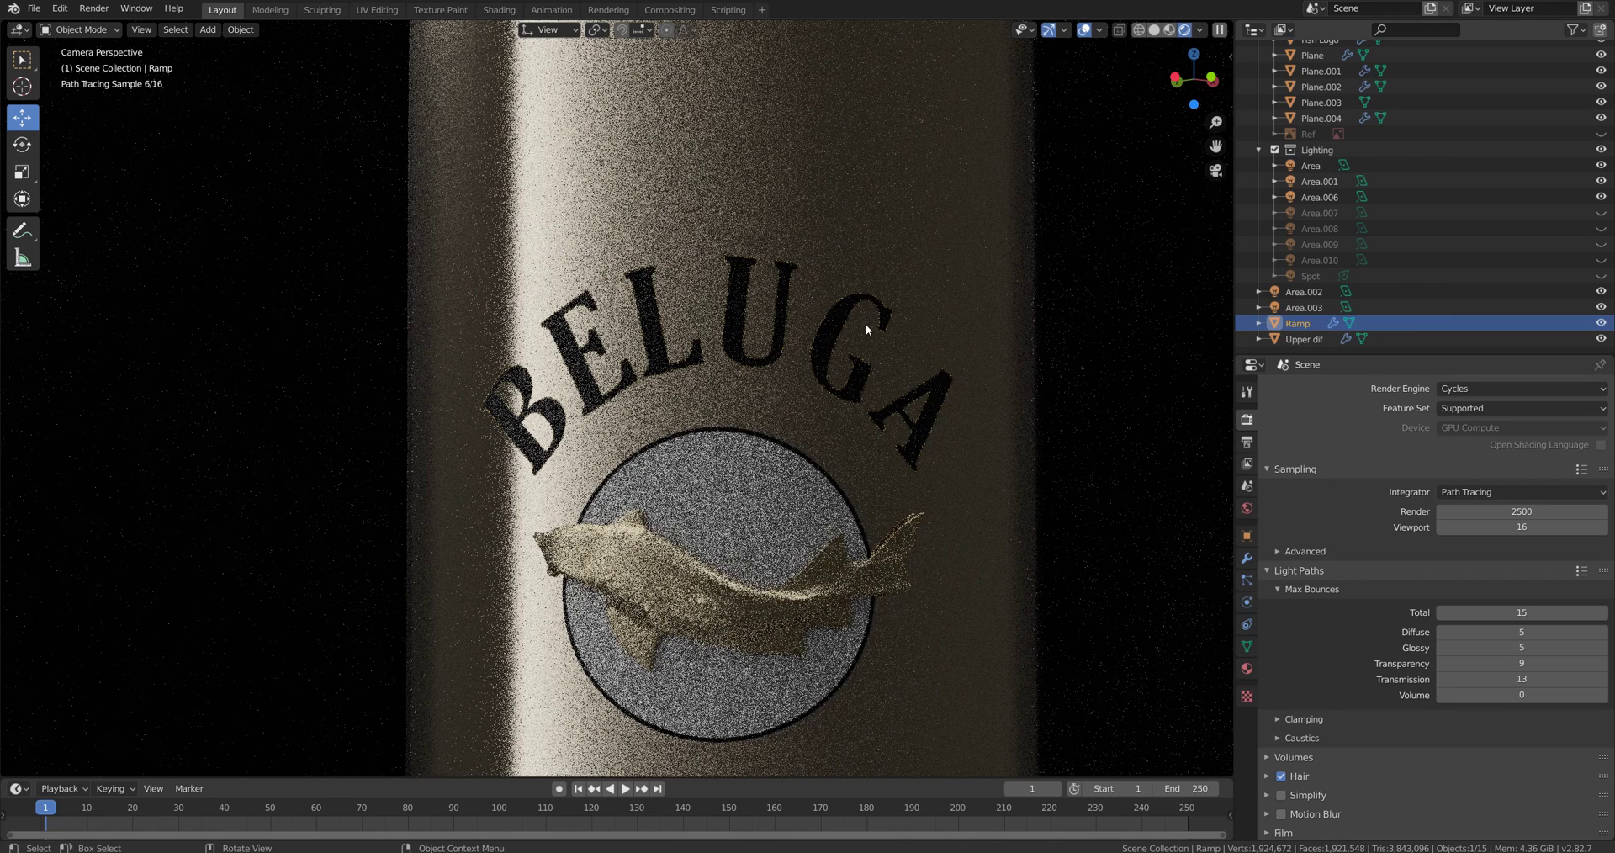
click(1601, 322)
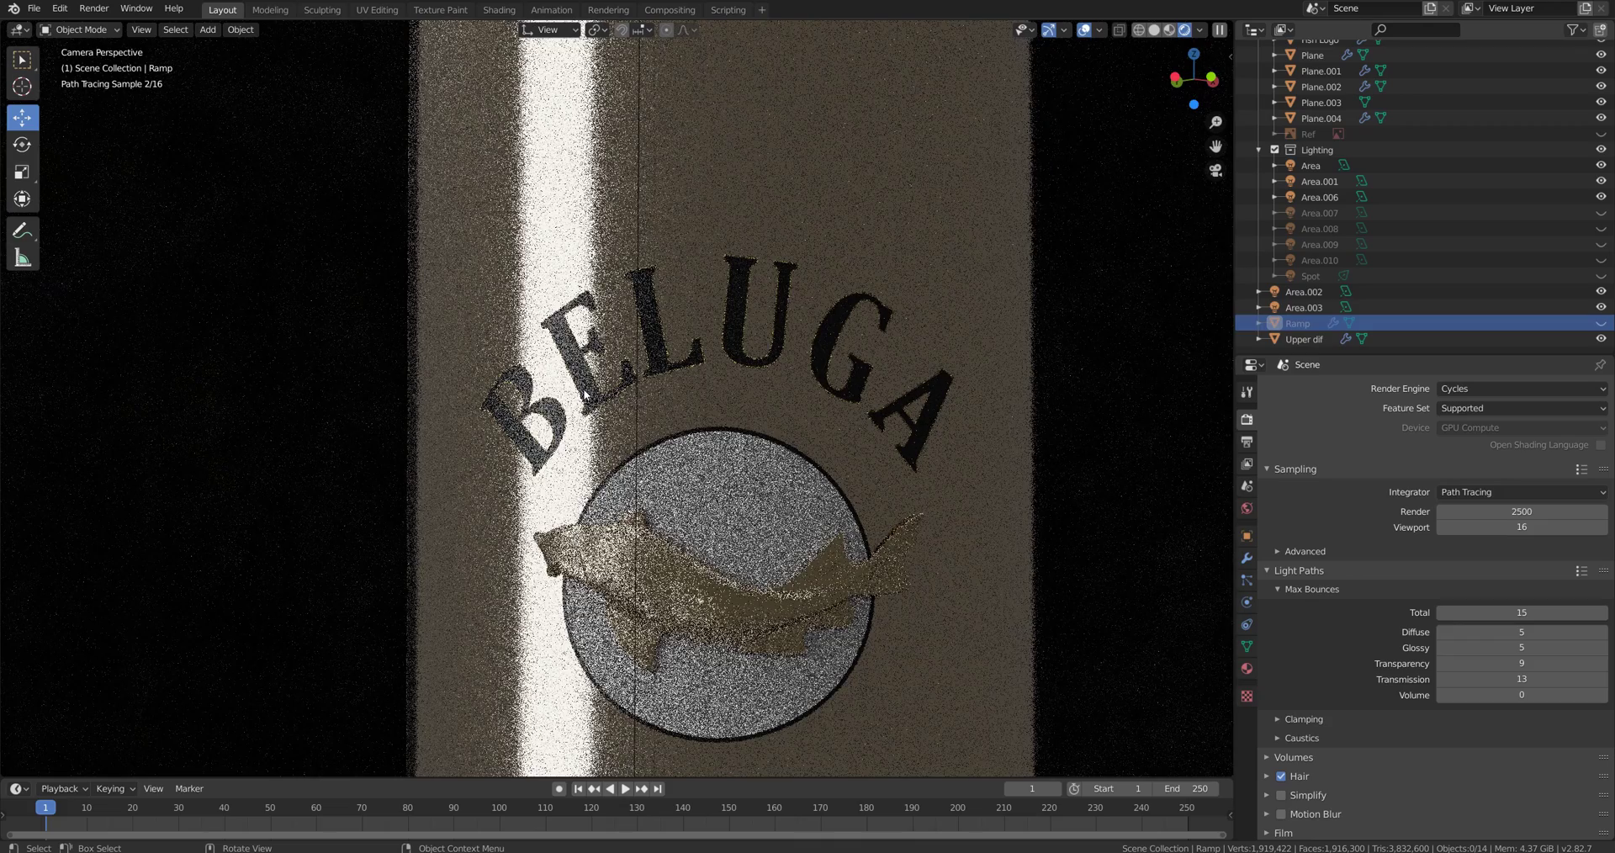
click(1601, 323)
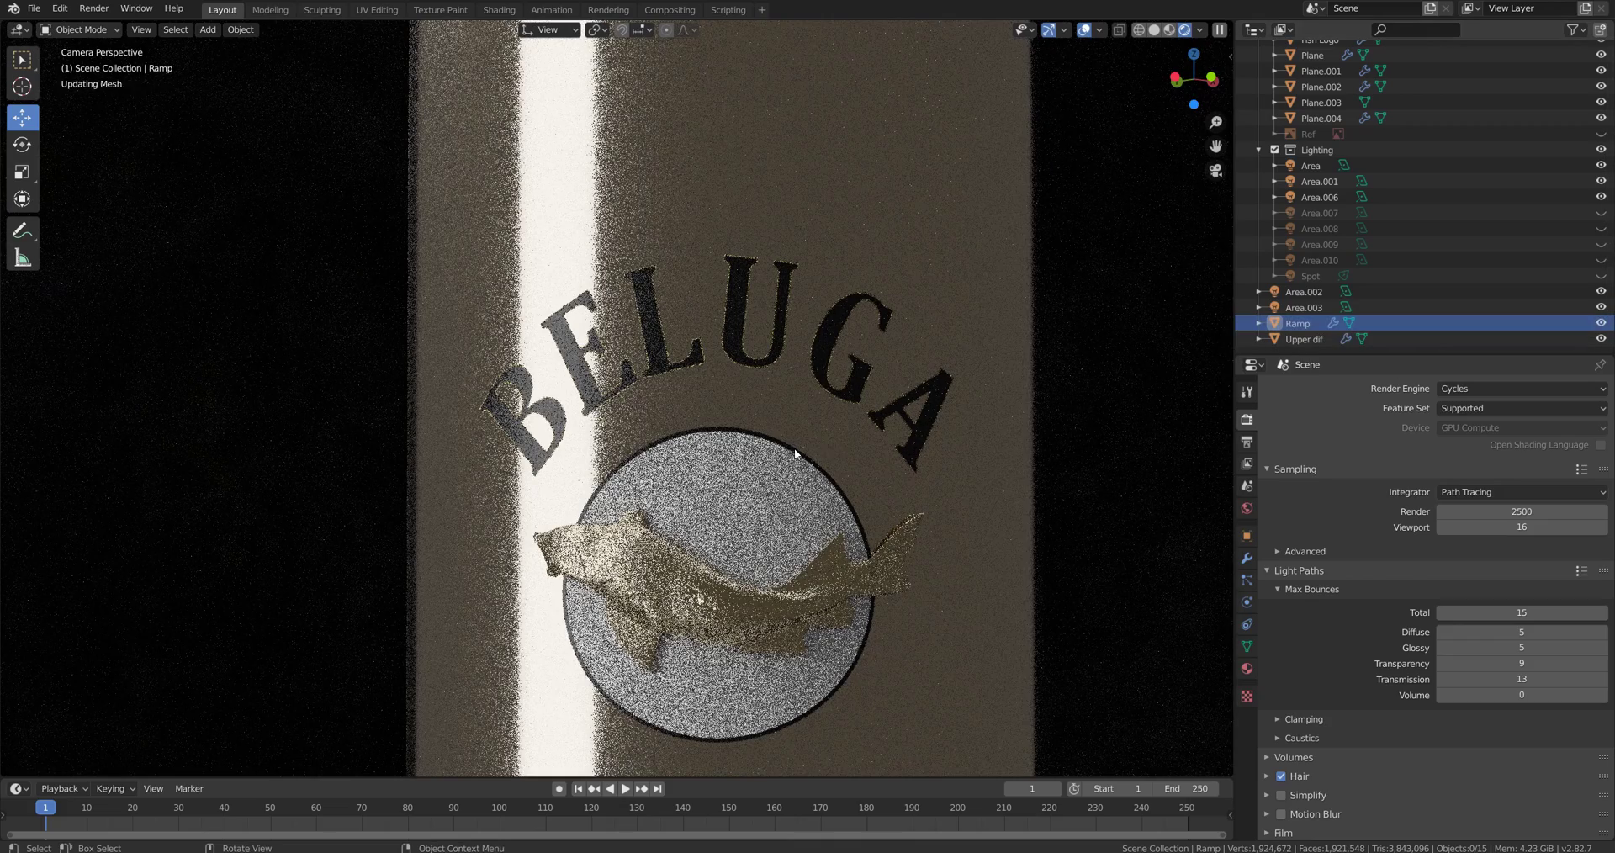
Step: View the Ramp's placement in the scene, return to the camera view, and unhide the Area.007 light
key(KP_0)
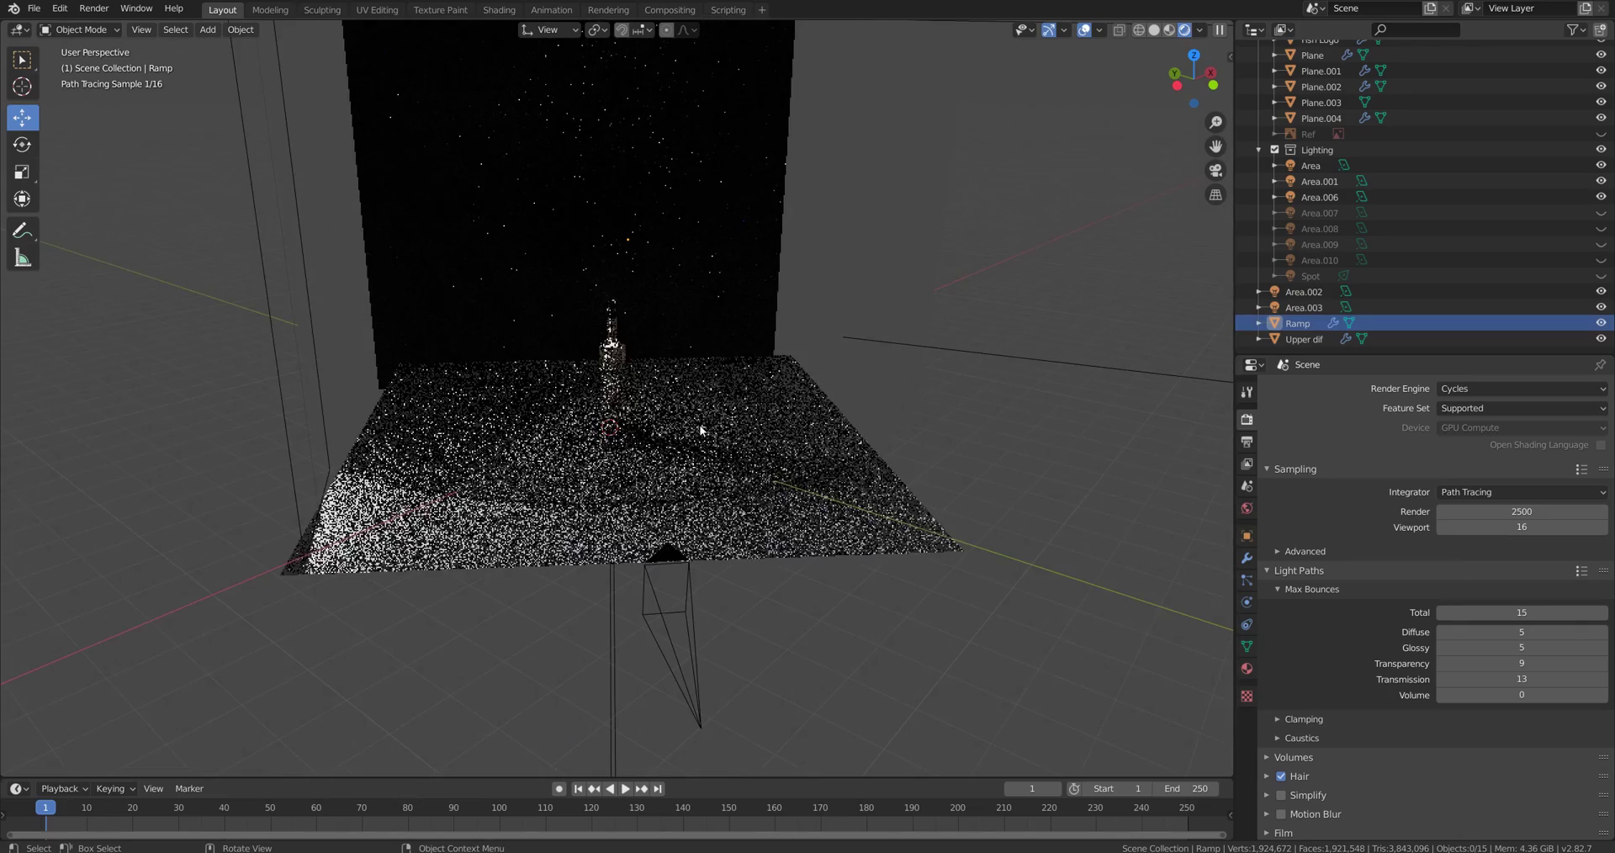
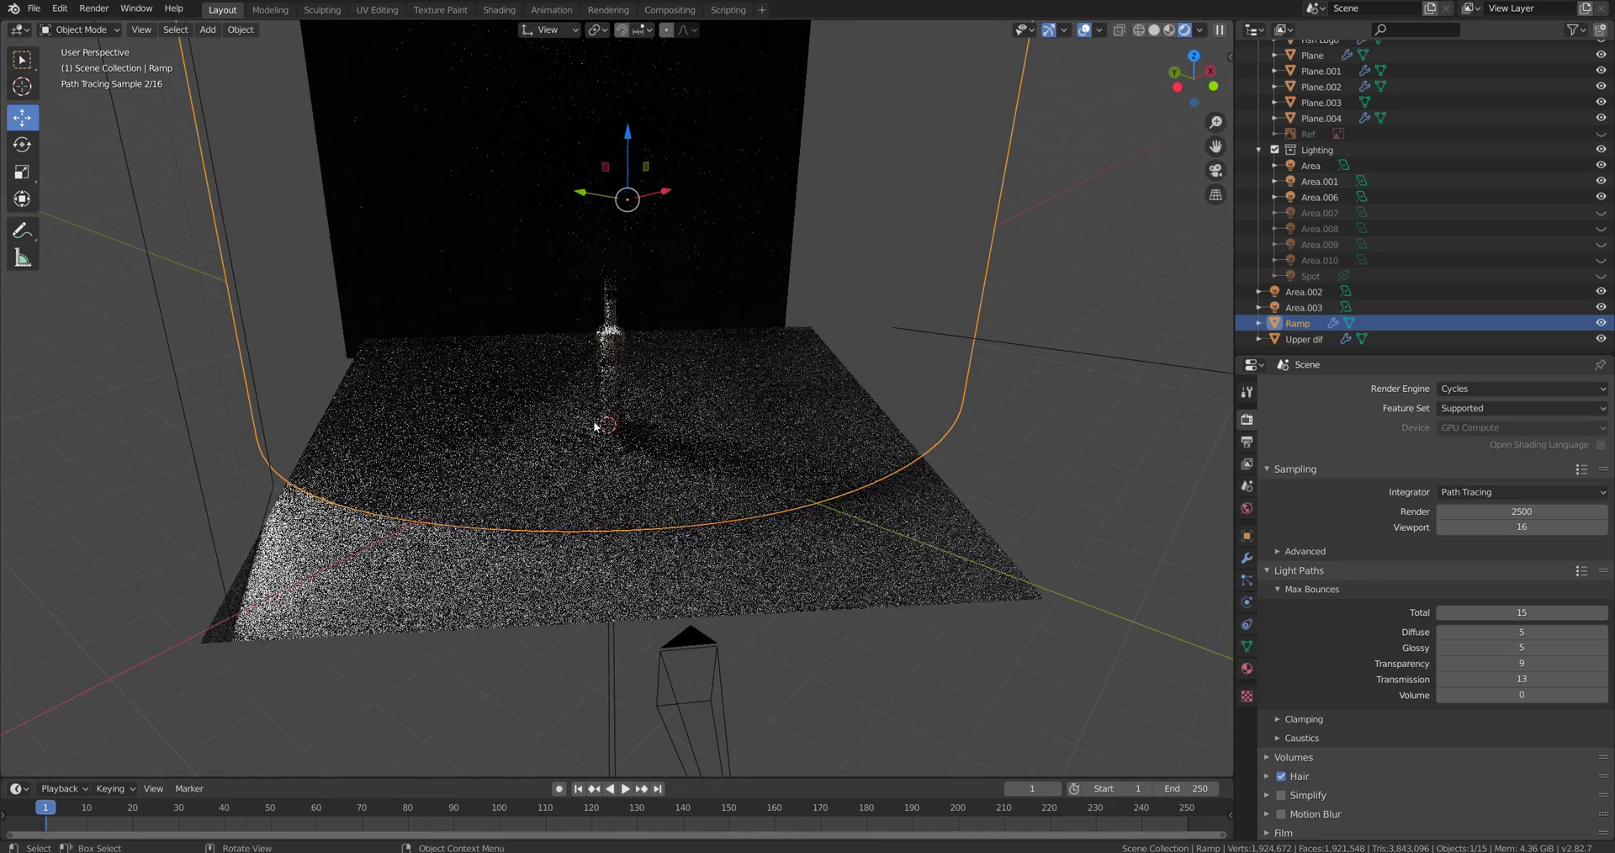
key(KP_0)
click(1312, 213)
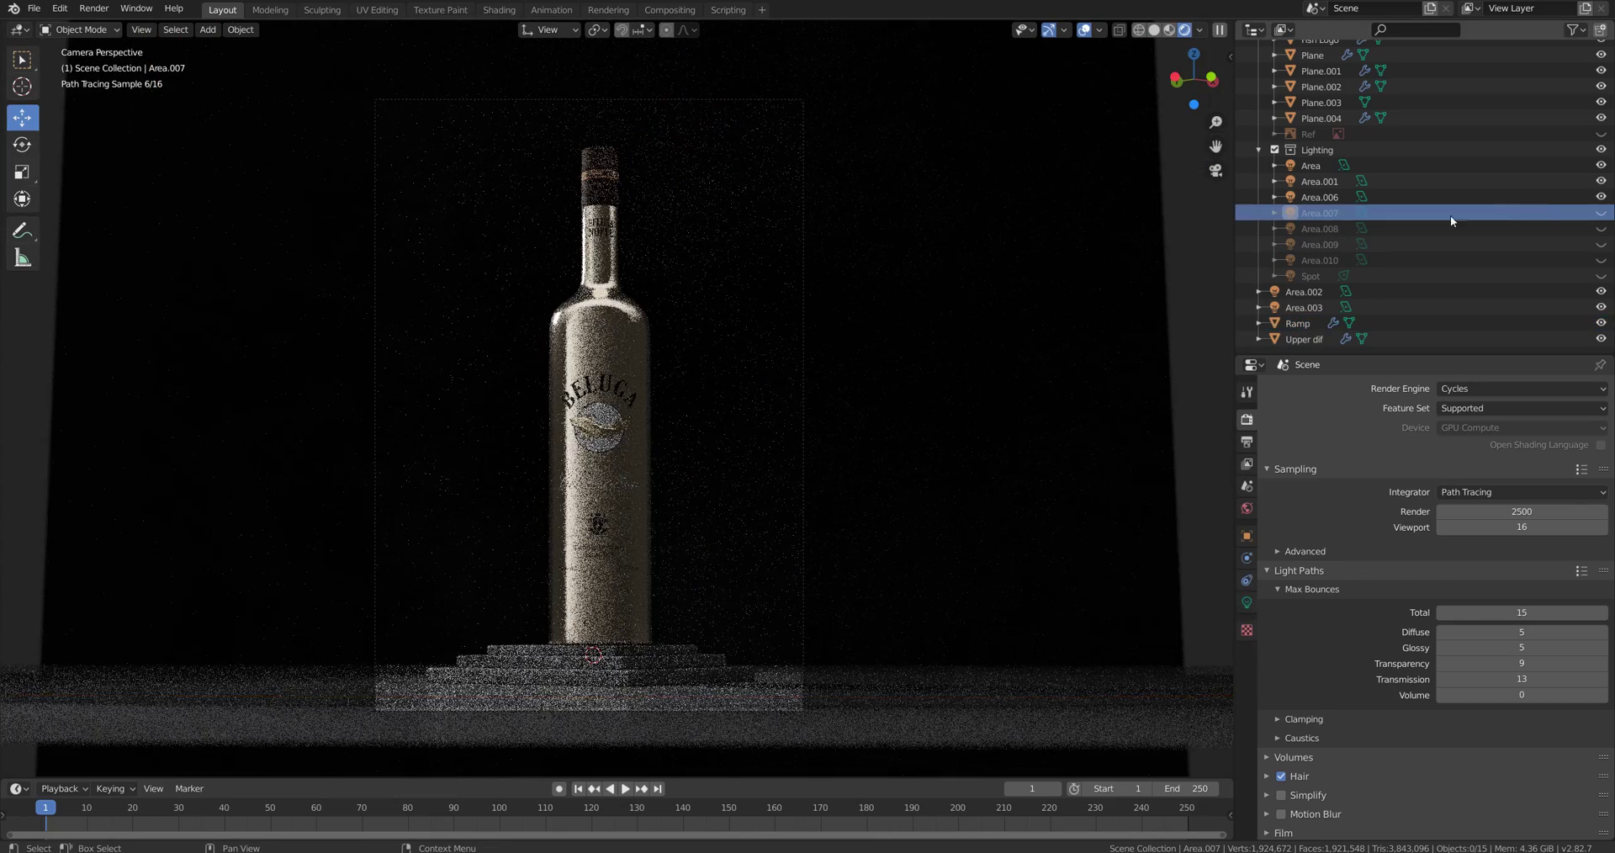
click(1601, 213)
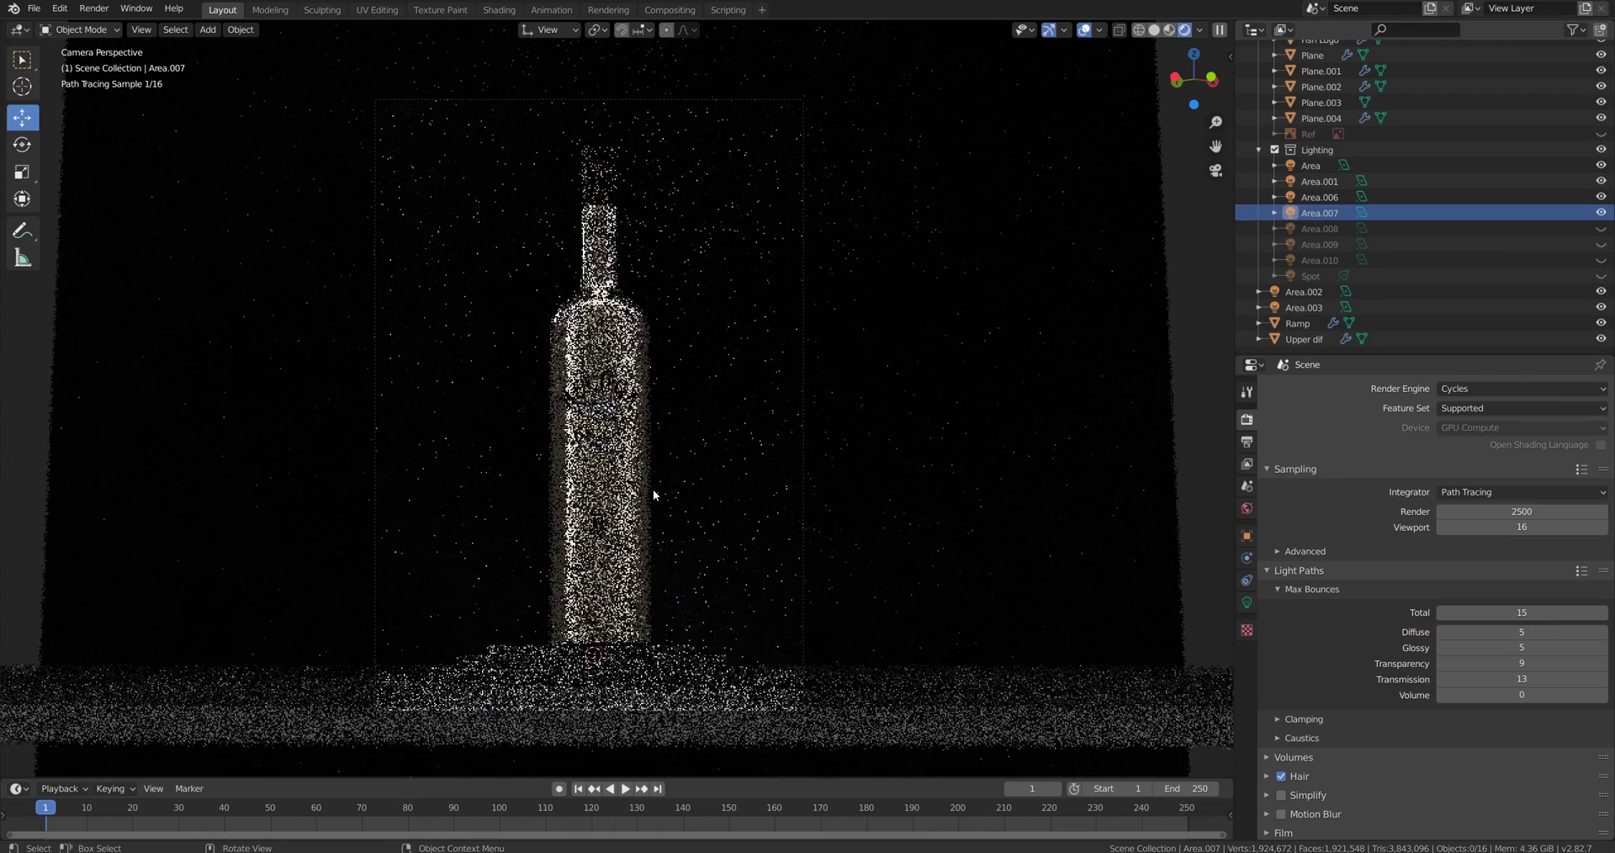
Step: Inspect the bottle's reflections close up with Area.007 enabled, then locate Area.007 and select the Ramp in the scene
scroll(654, 495, down, 3)
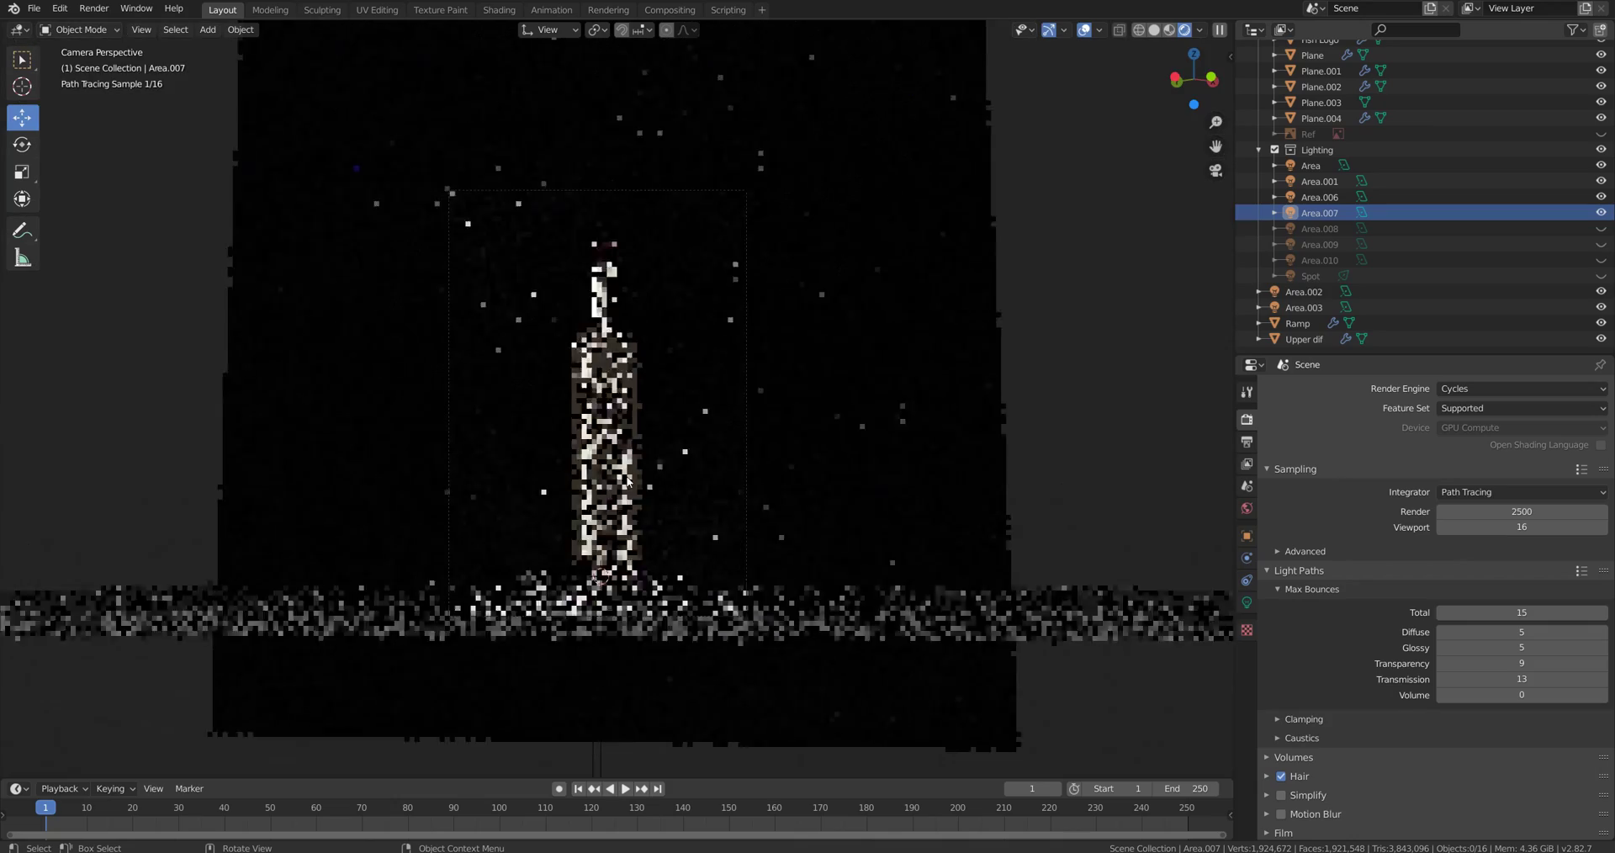
scroll(627, 481, up, 10)
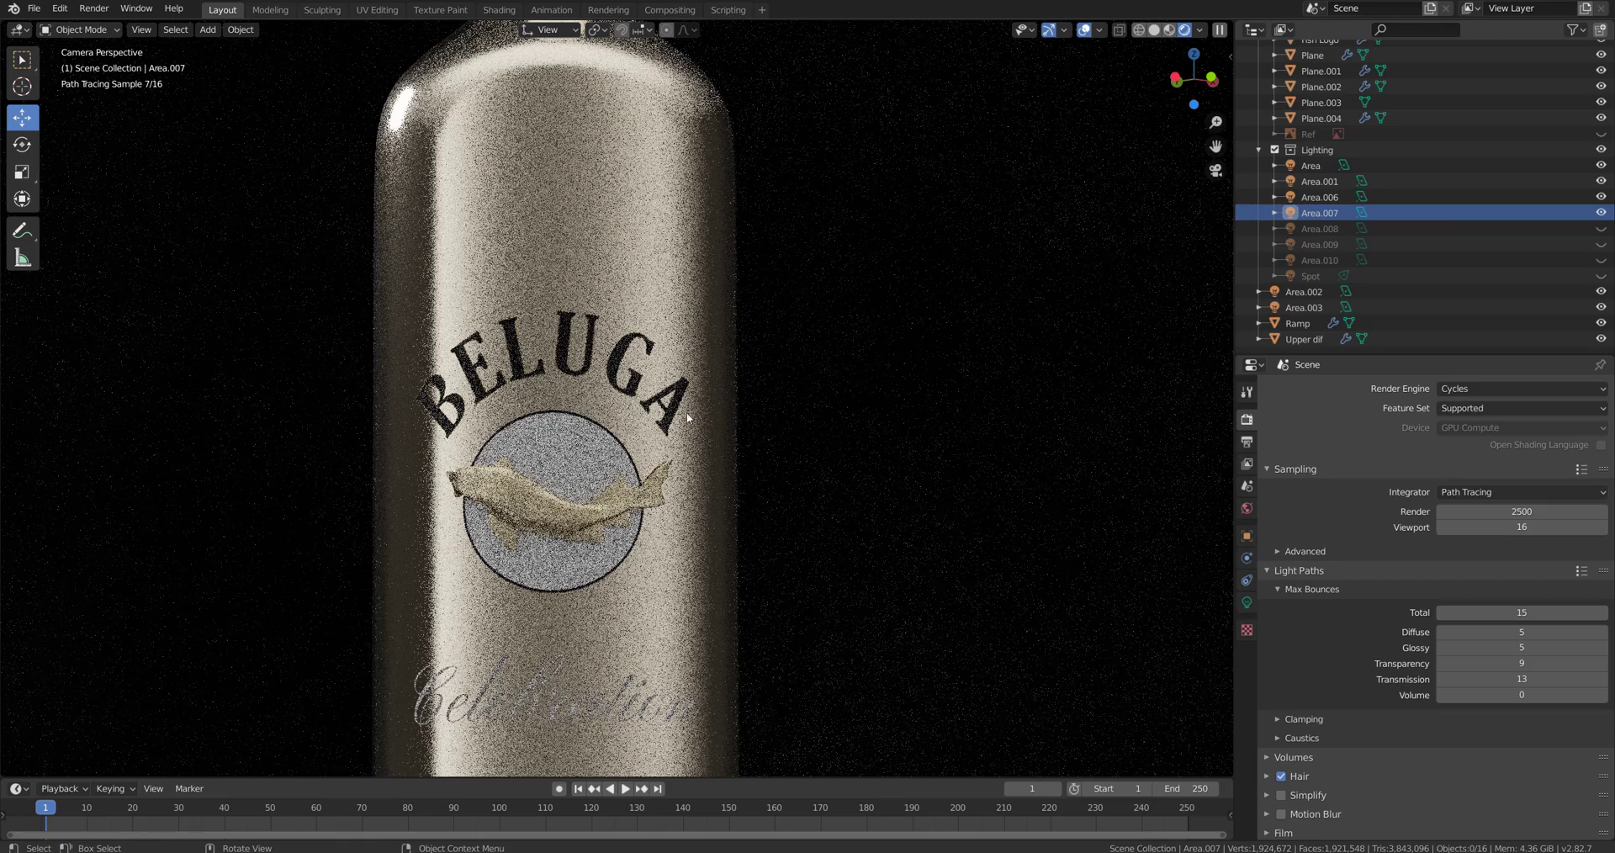
middle_drag(670, 472, 986, 286)
click(850, 174)
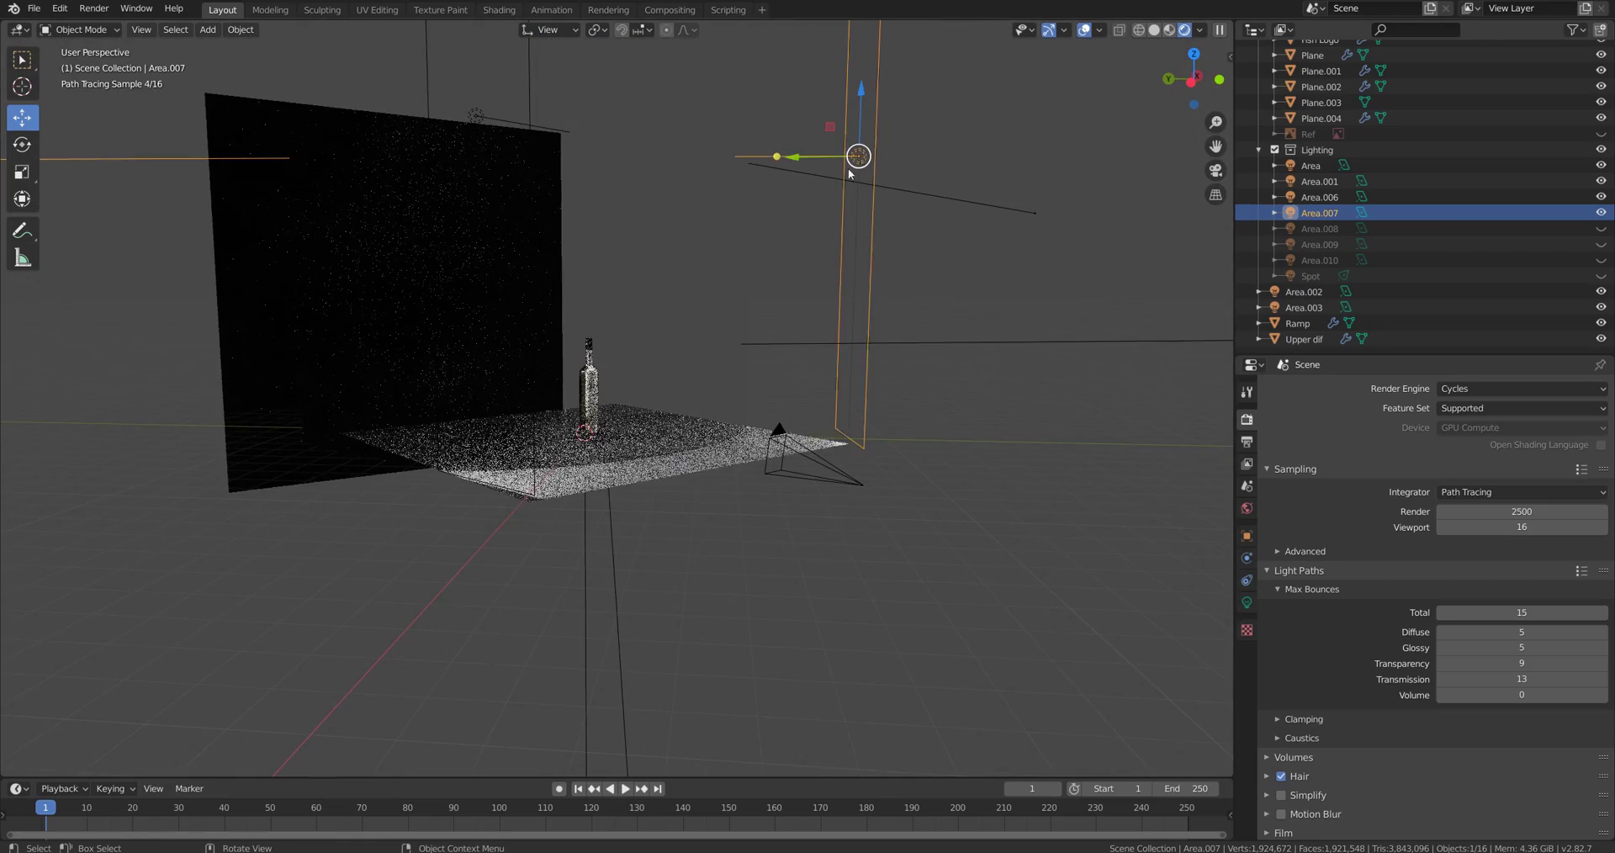
middle_drag(849, 174, 699, 328)
click(698, 328)
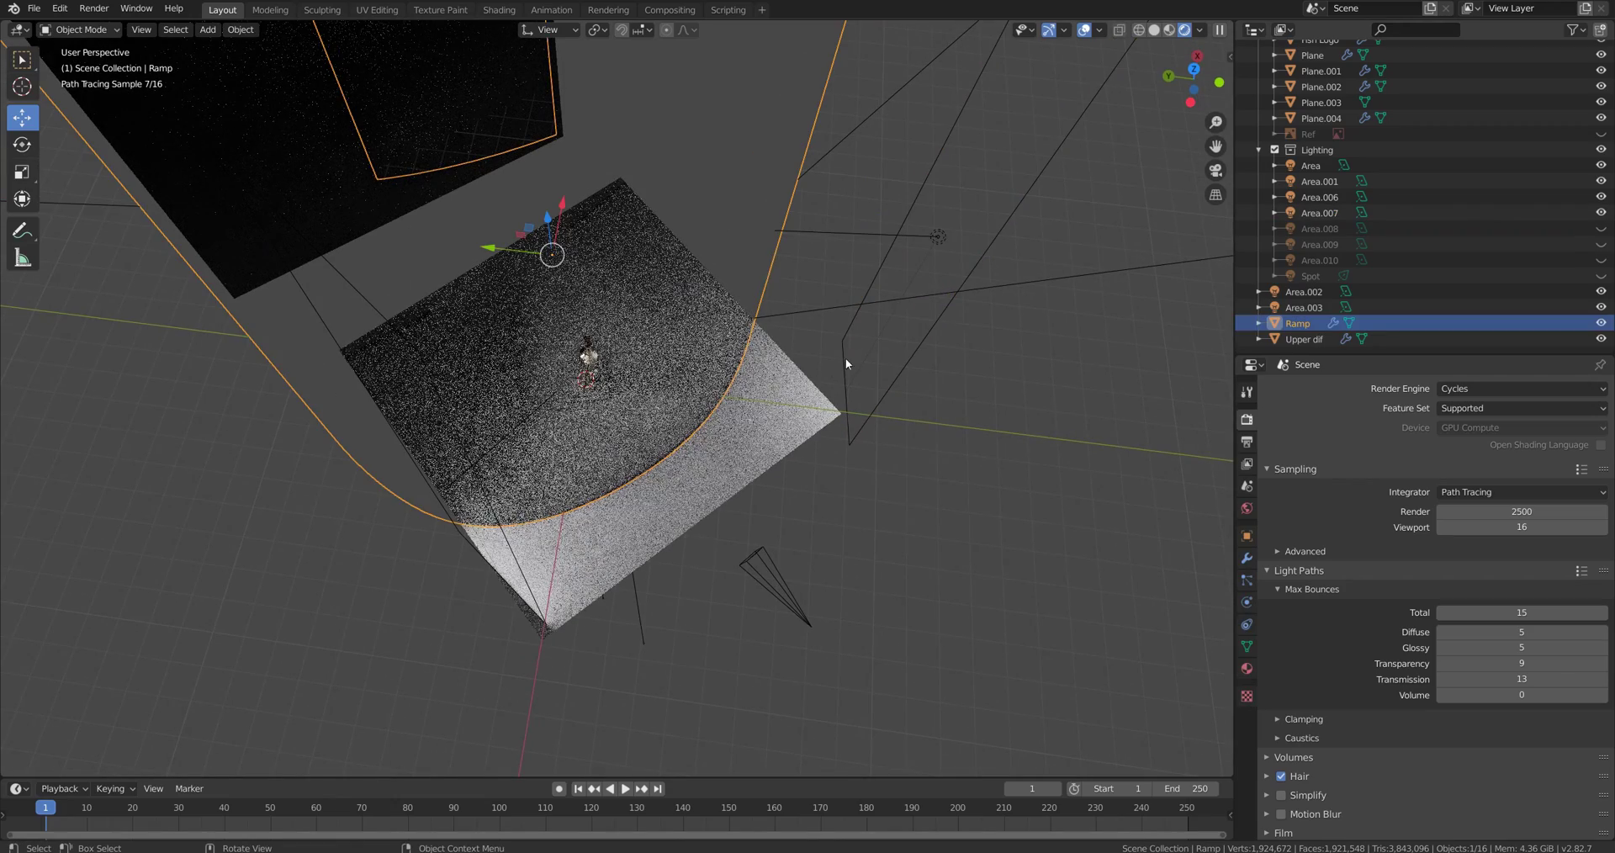
Step: Examine from above how the Area.007 light is positioned relative to the Ramp and the bottle
middle_drag(845, 357, 497, 320)
click(335, 348)
click(481, 306)
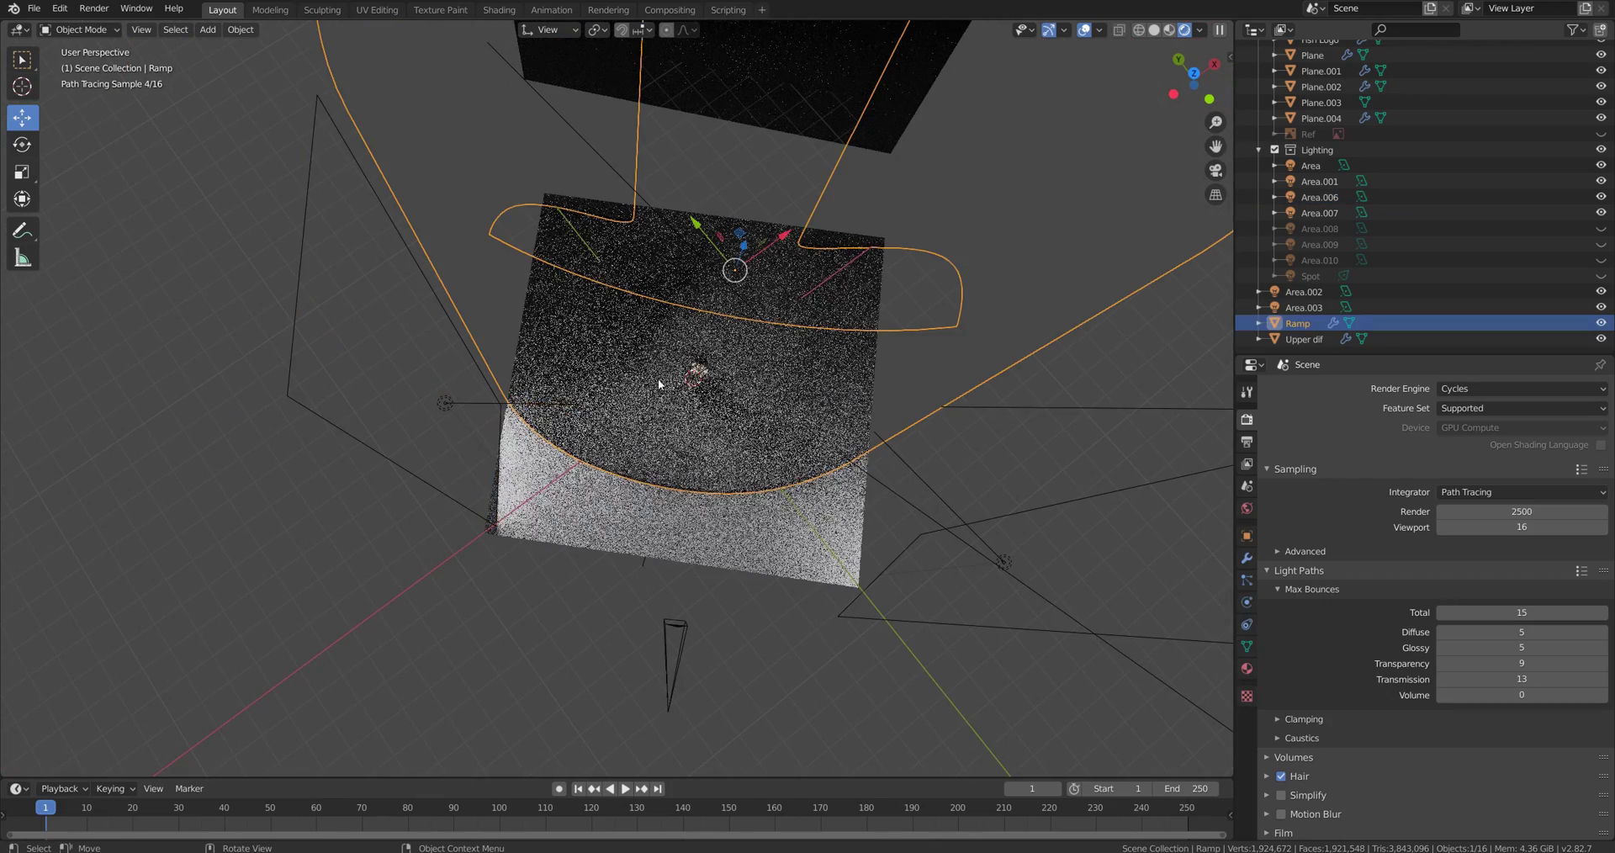
click(908, 550)
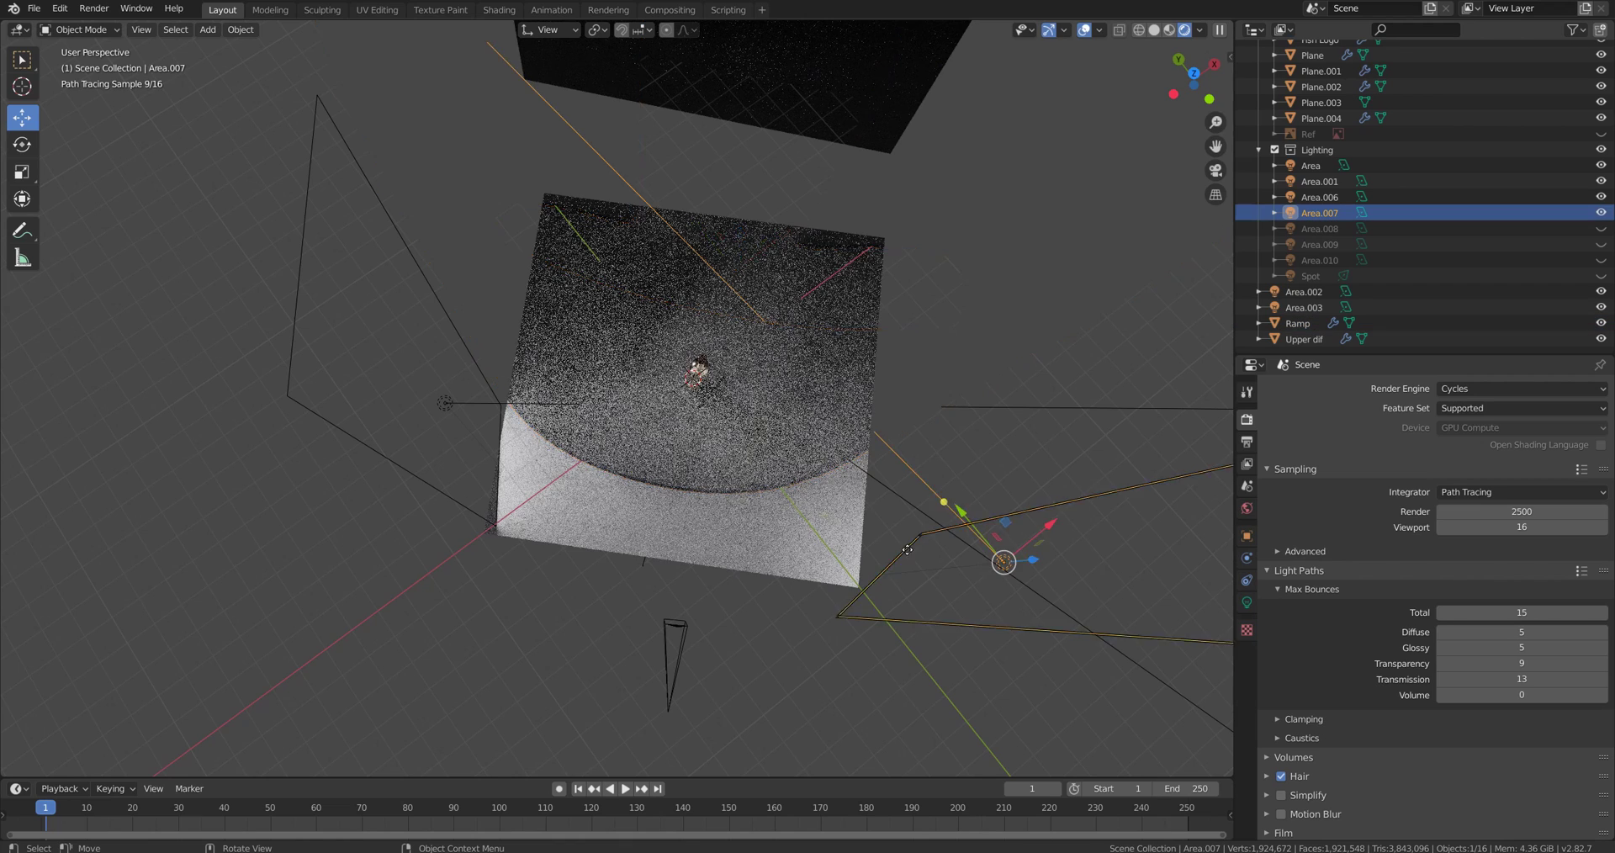
scroll(908, 549, down, 3)
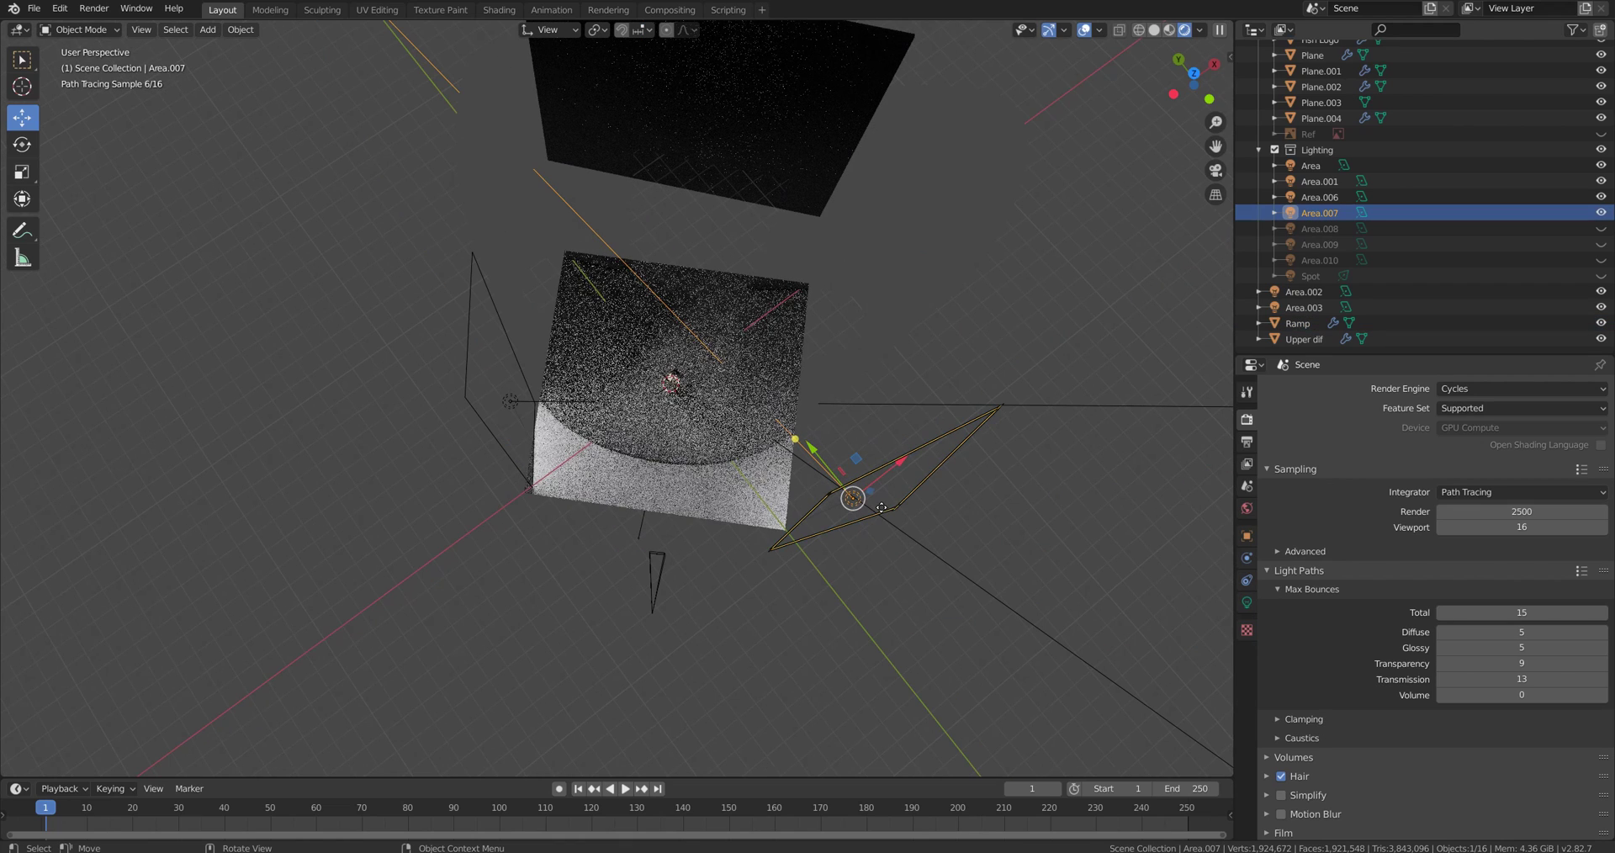
click(775, 387)
click(850, 490)
Step: Switch to the top view and select Plane.003, Upper dif and the Ramp in turn to examine their layout
key(KP_7)
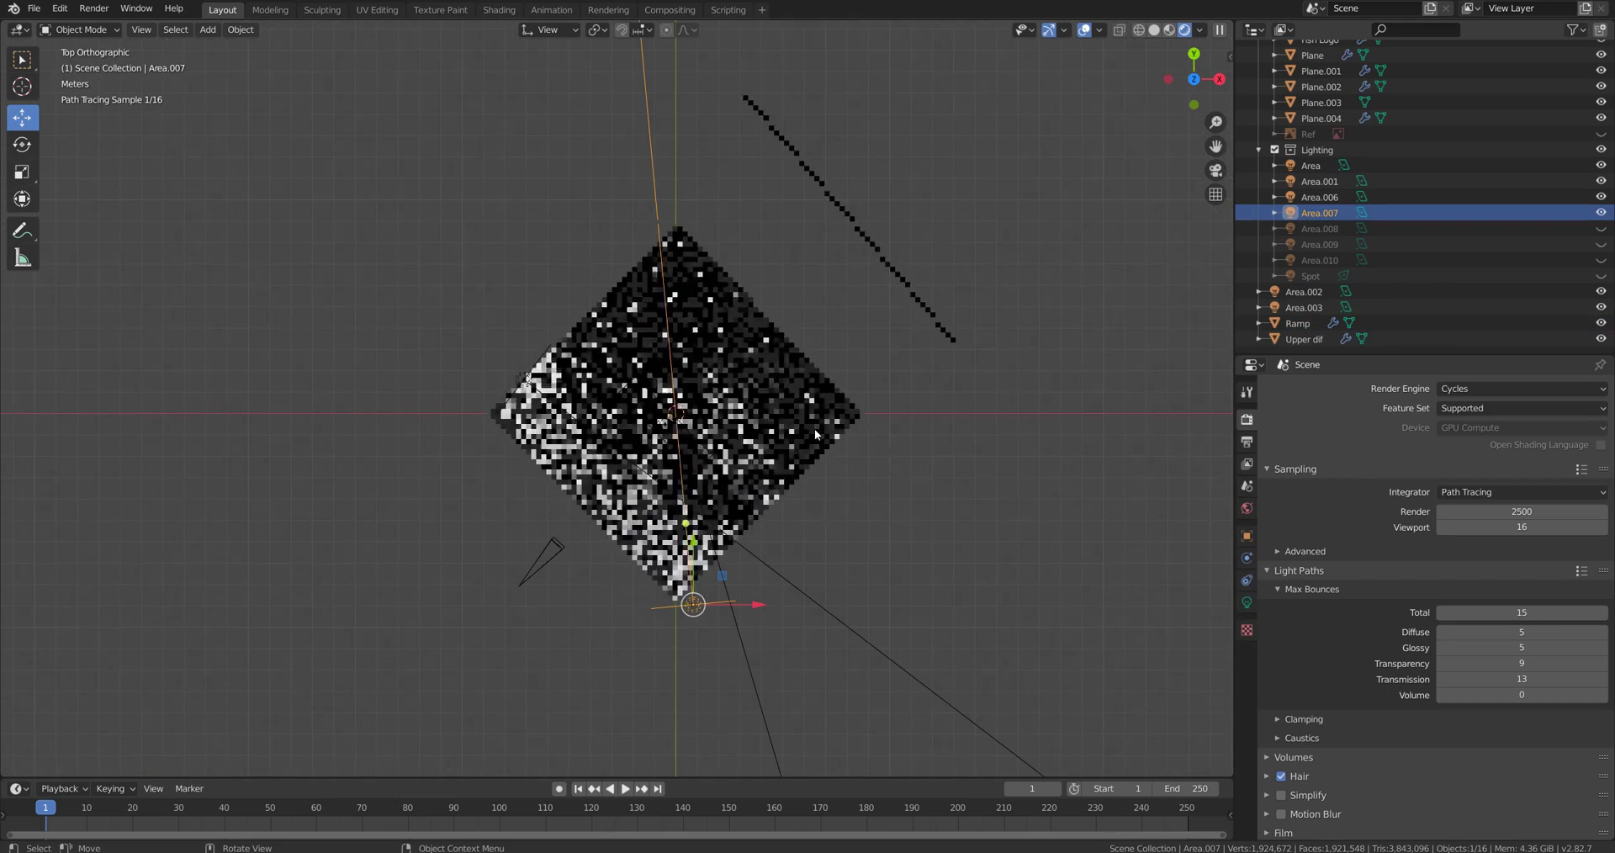
scroll(812, 433, up, 2)
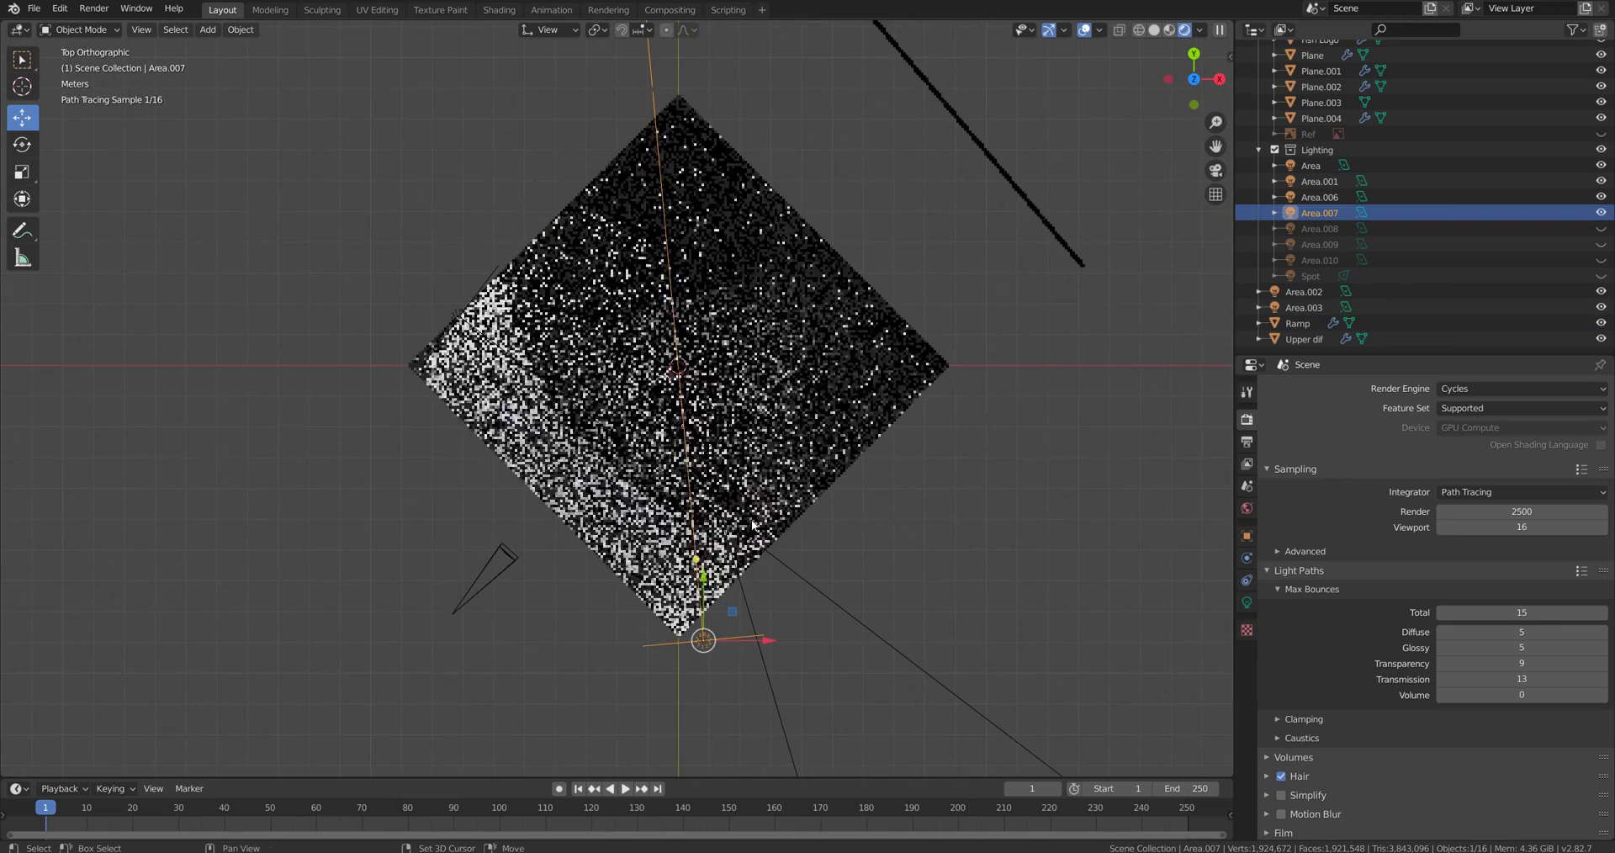
click(621, 456)
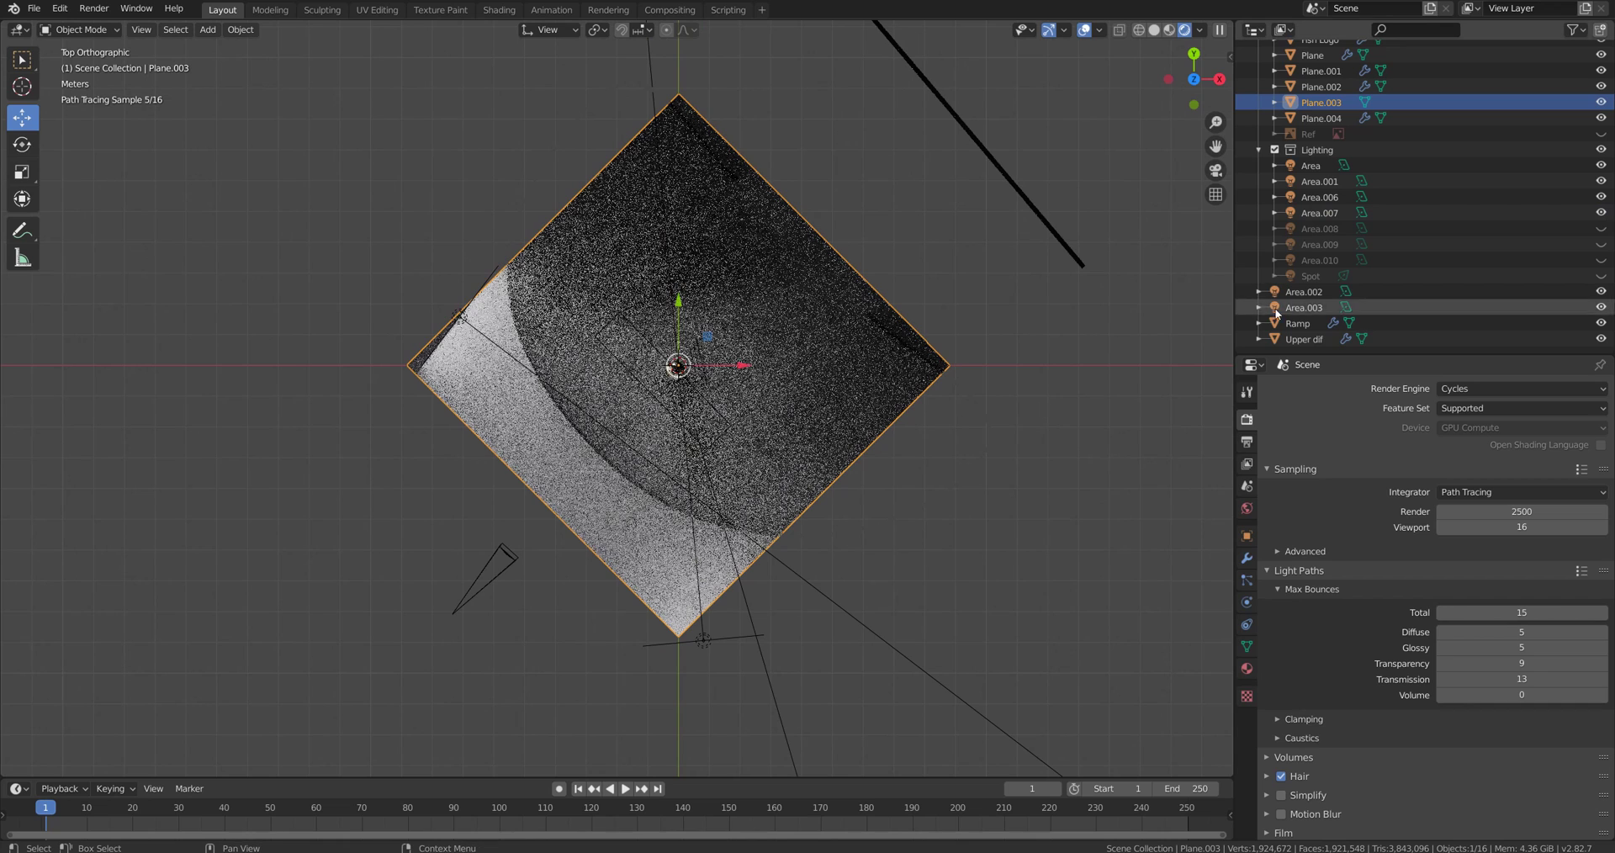
click(1295, 340)
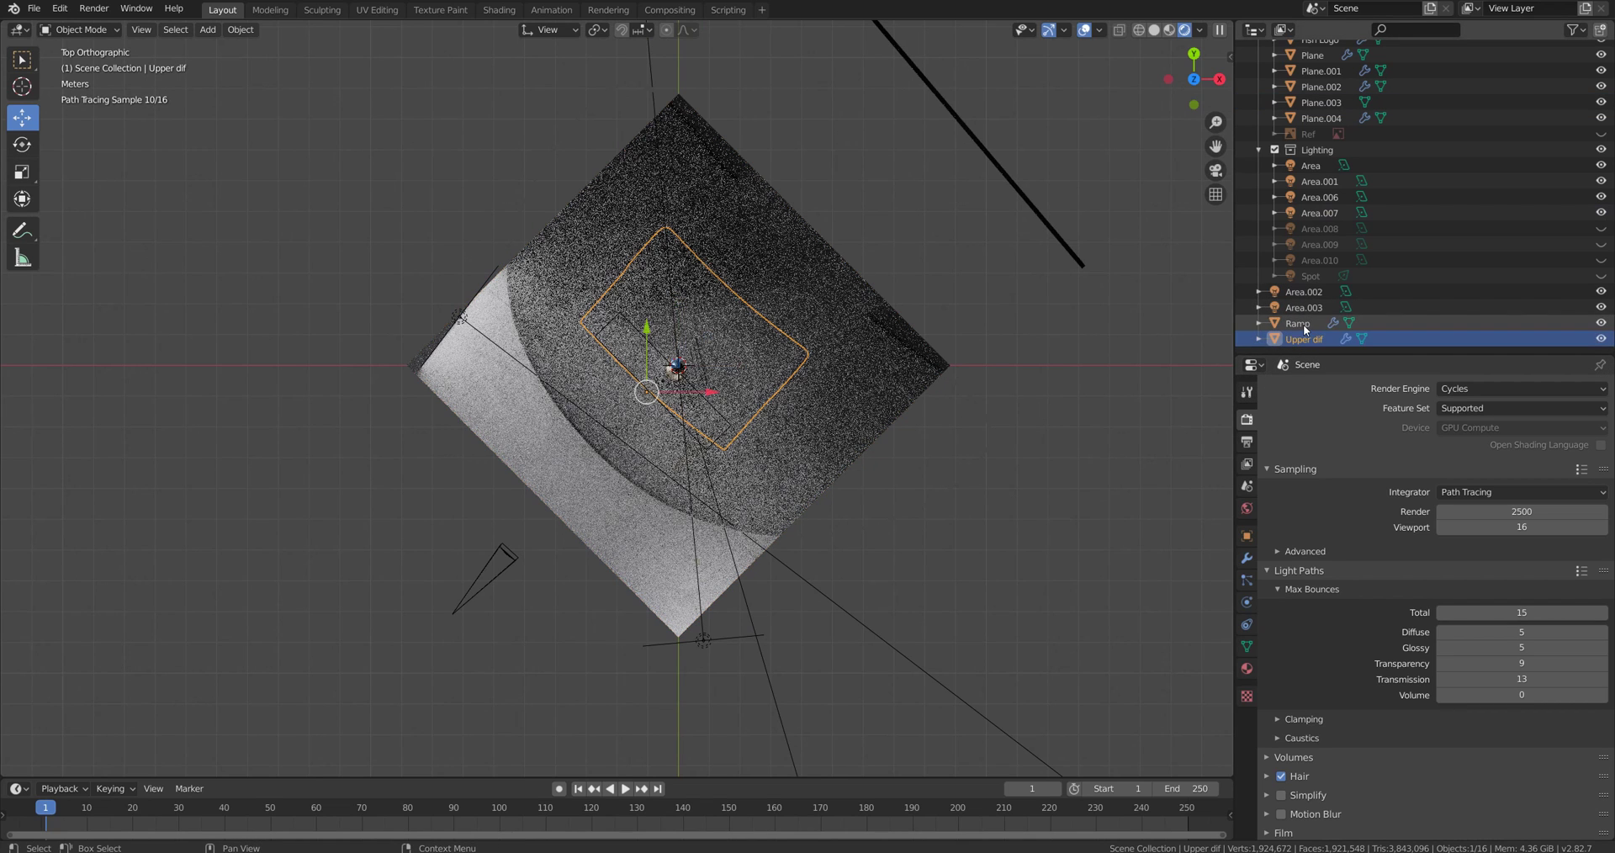
click(1304, 325)
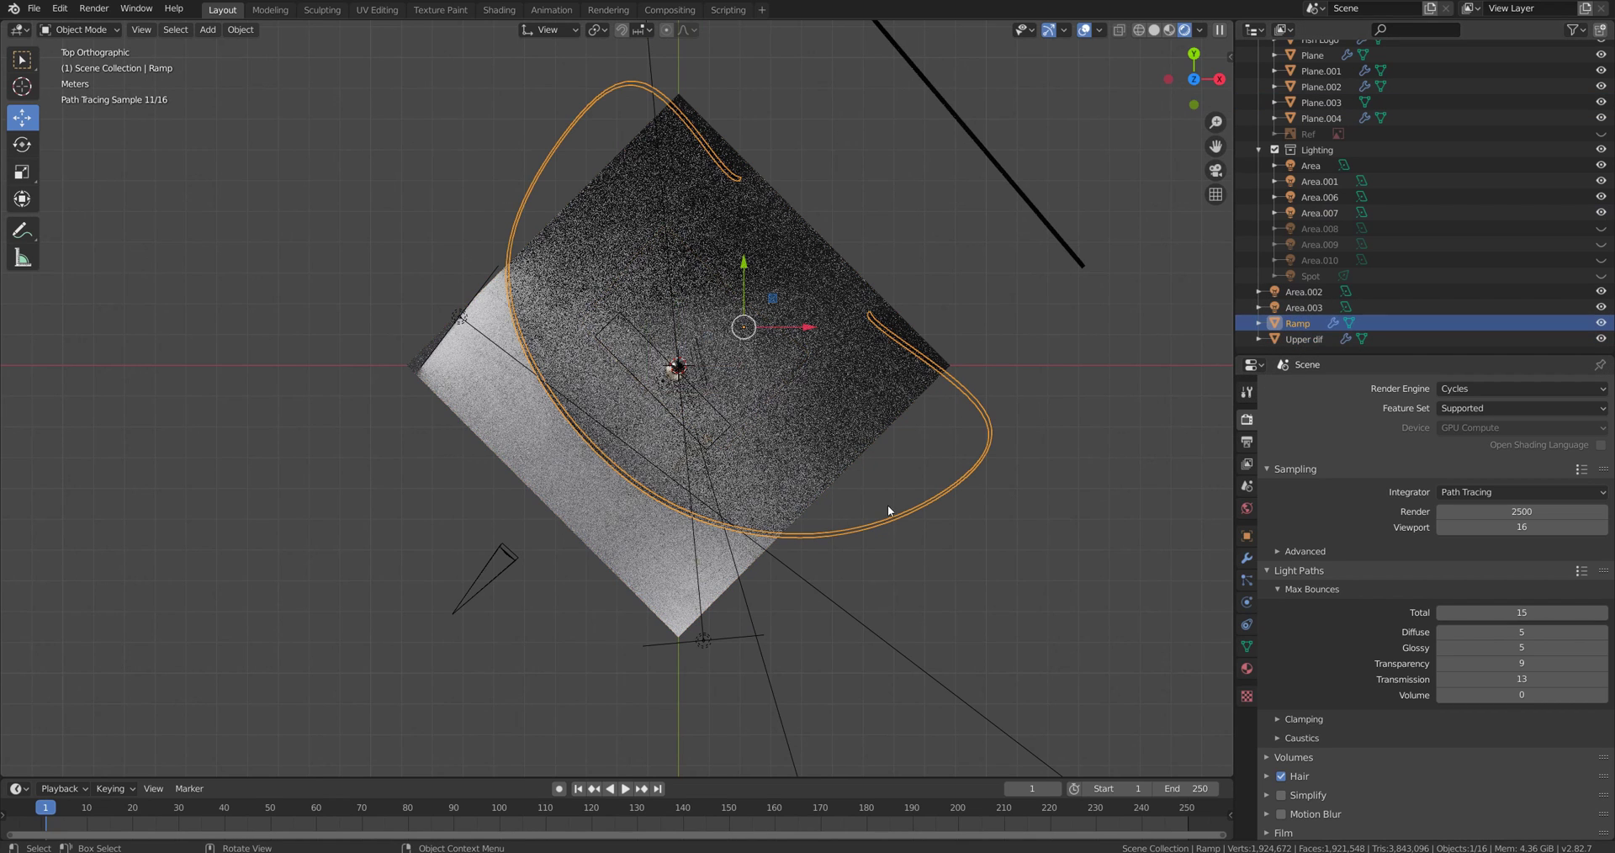
click(704, 638)
click(557, 427)
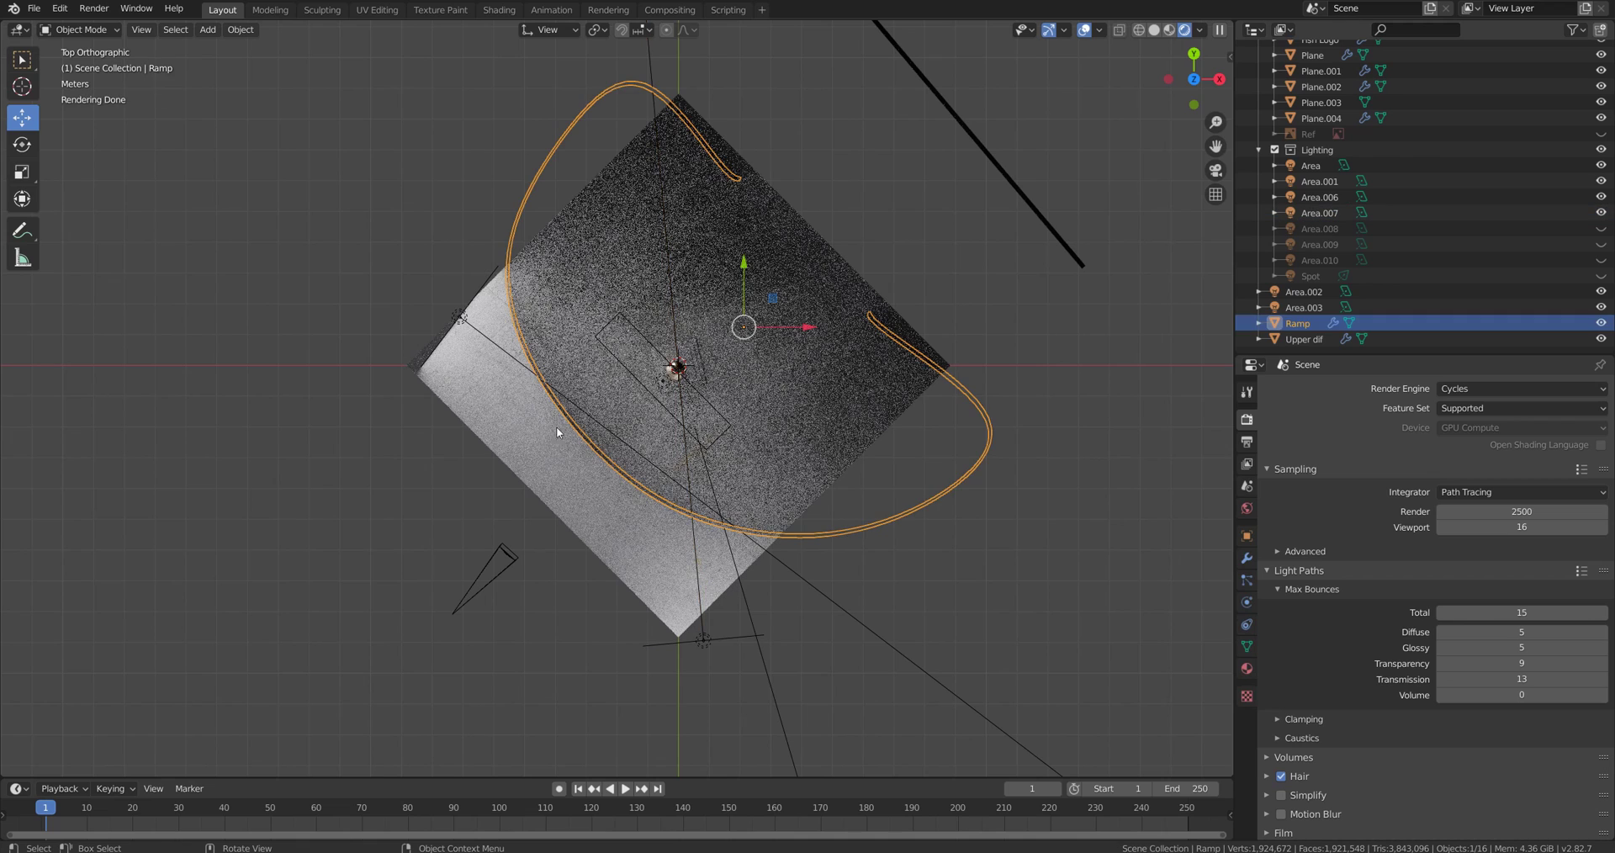
Step: Compare the Area.007 light's position with the curve of the Ramp in the top view by selecting each
click(461, 317)
click(528, 205)
click(460, 318)
click(703, 640)
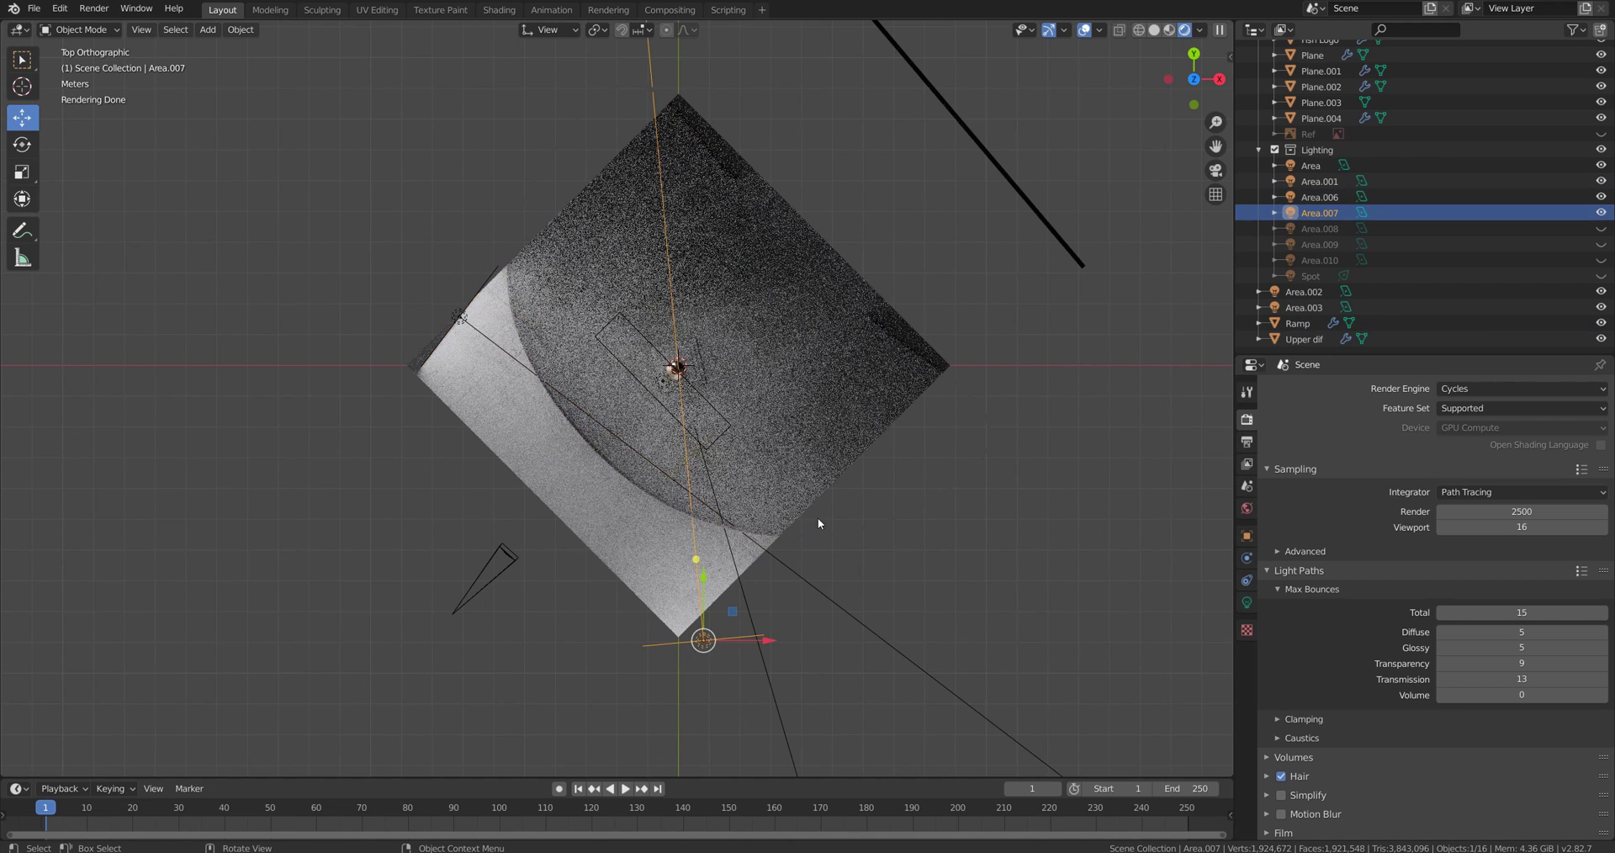
click(818, 518)
click(704, 641)
click(890, 496)
click(833, 532)
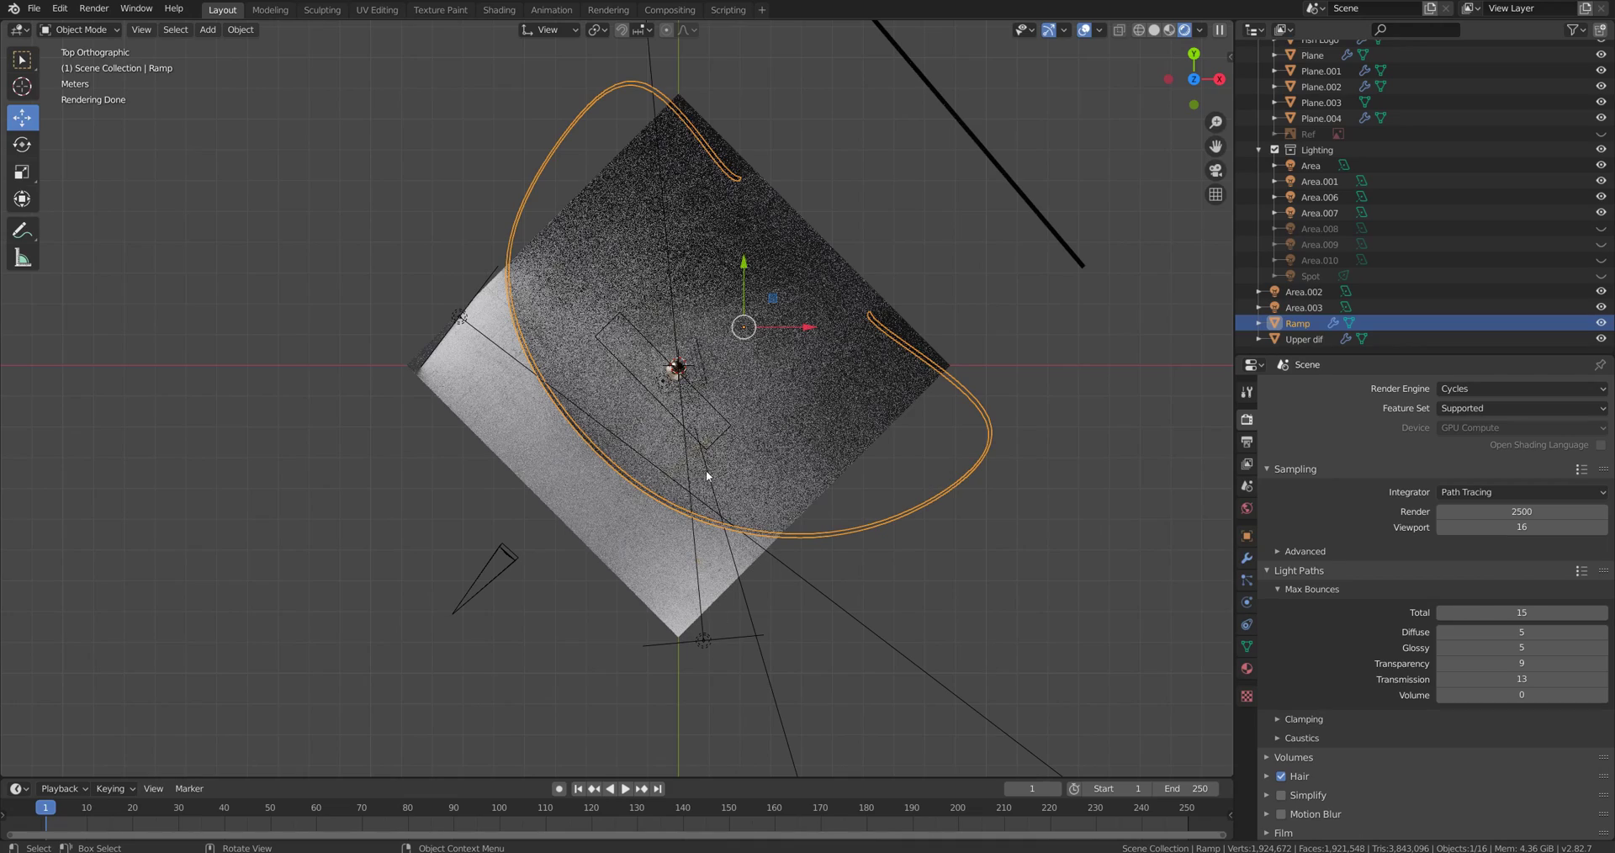
Step: Return to the camera view, inspect the bottle around the BELUGA logo, and frame the whole bottle again
key(KP_0)
scroll(674, 446, up, 6)
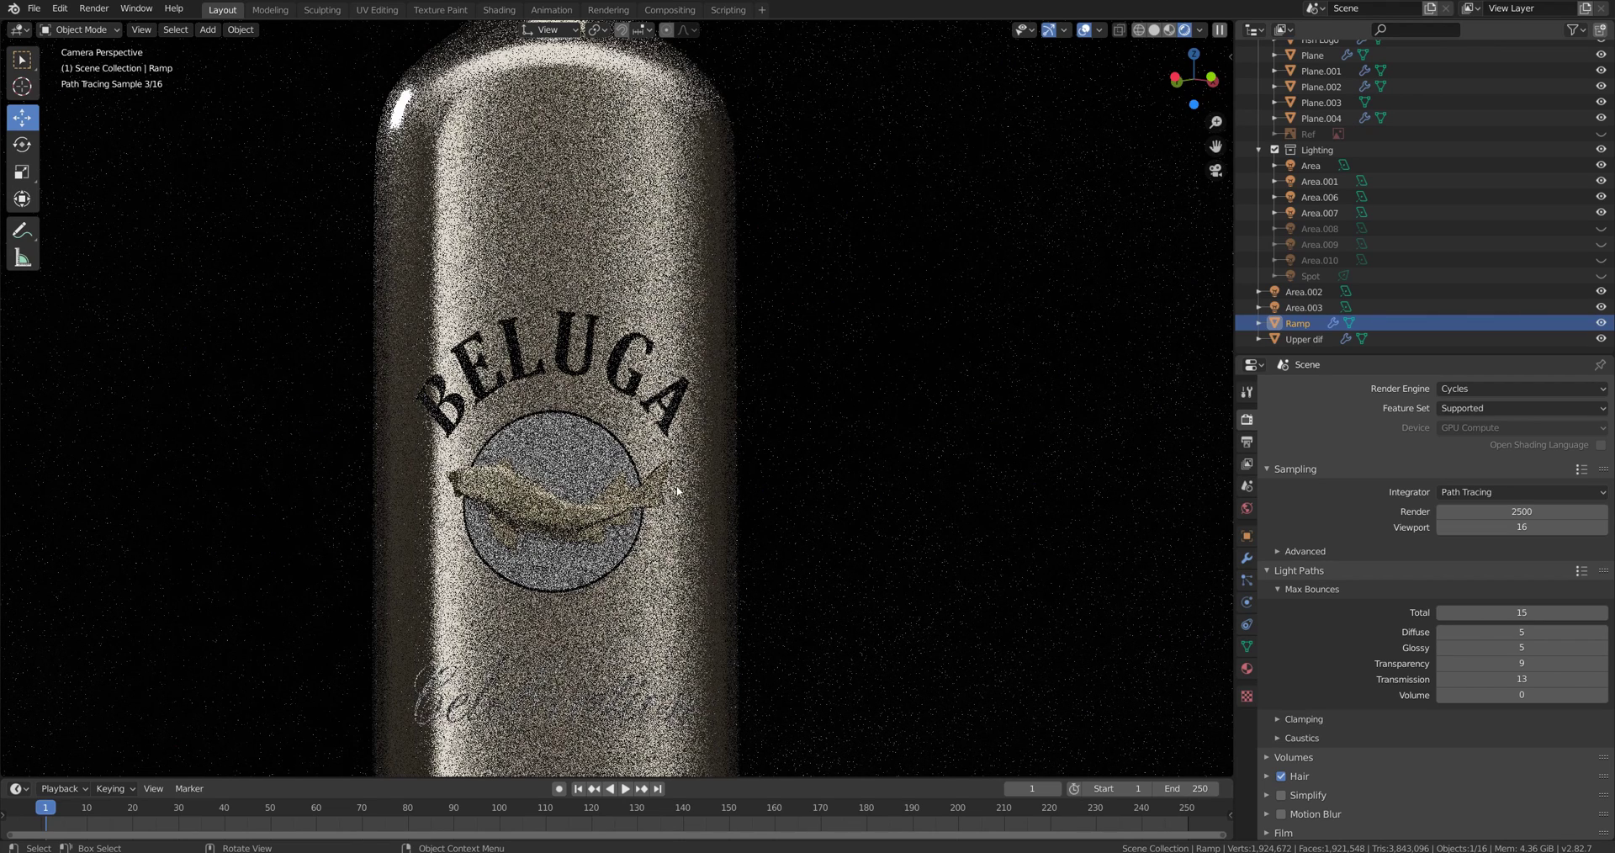
key(Home)
Step: Unhide the Area.008 light, then toggle its visibility off and on to compare its effect around the BELUGA logo
click(1425, 229)
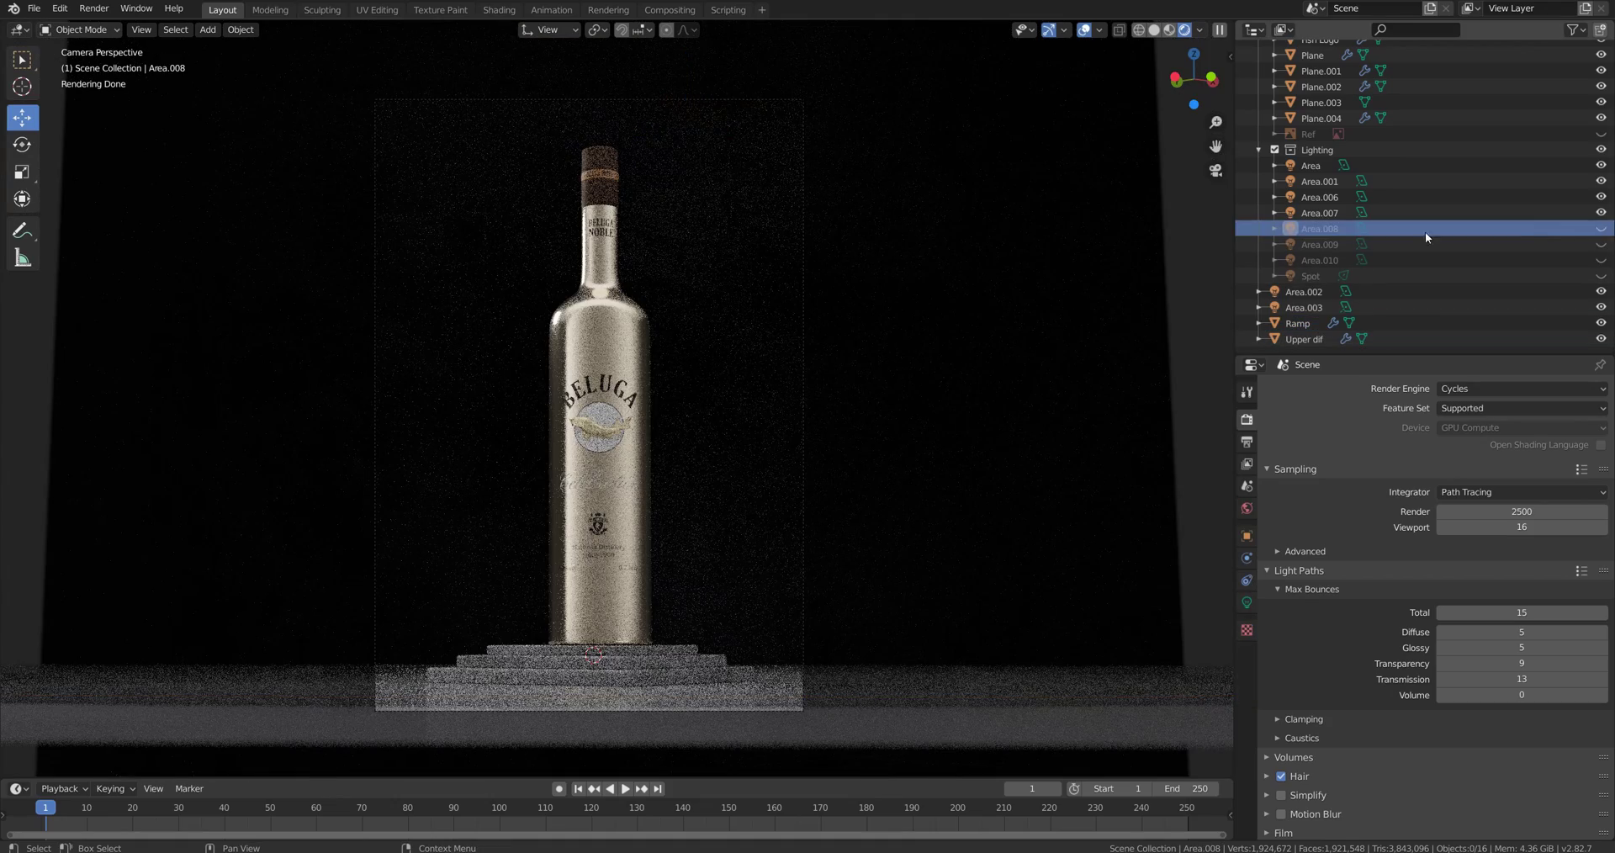
click(1601, 228)
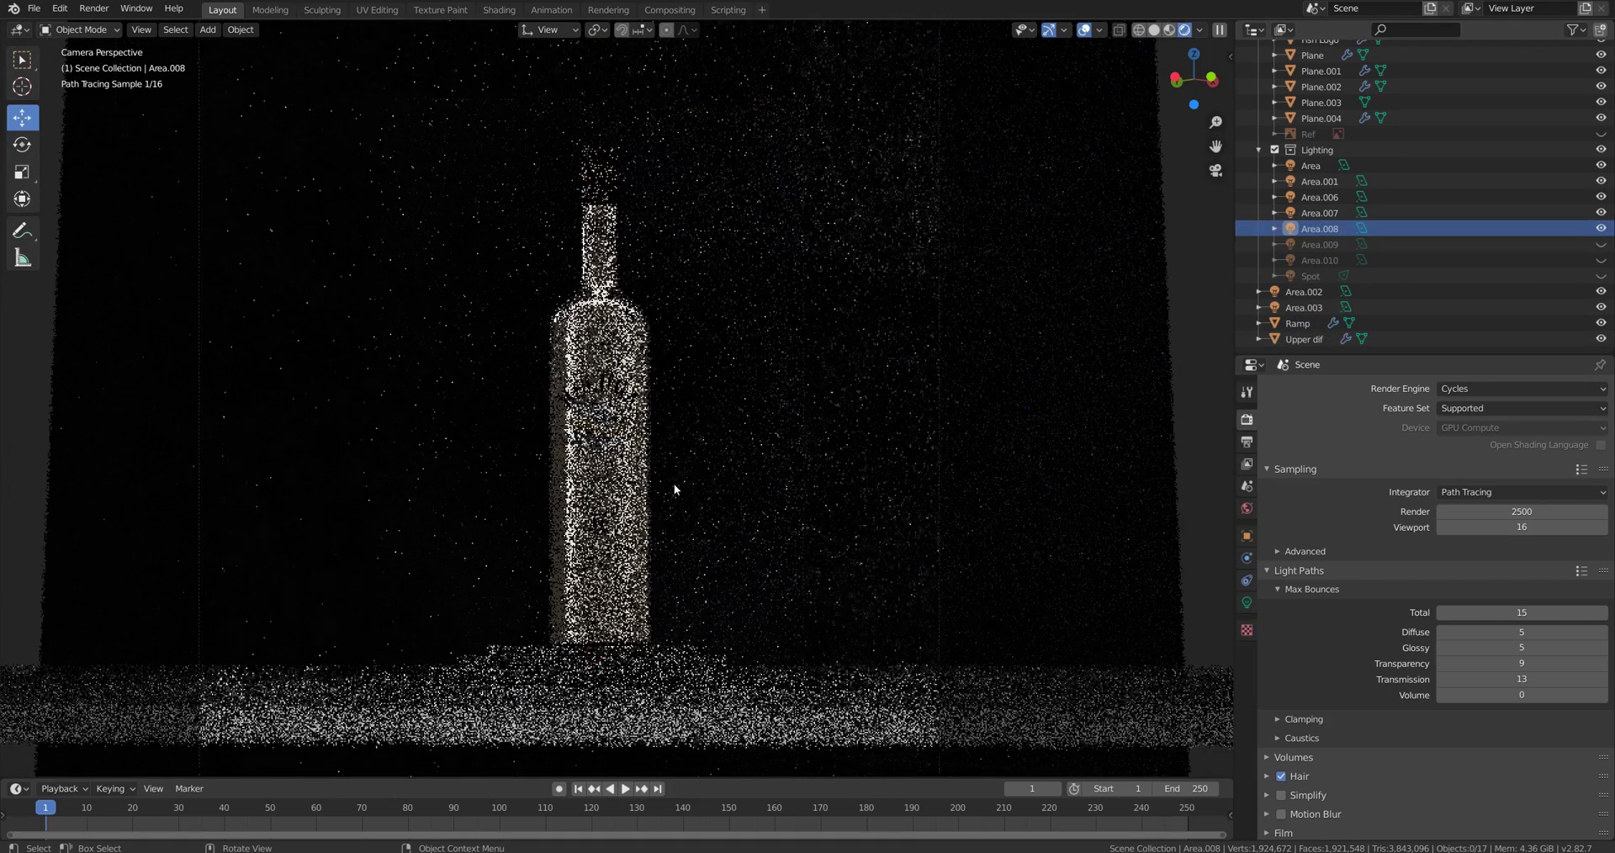
scroll(674, 483, up, 6)
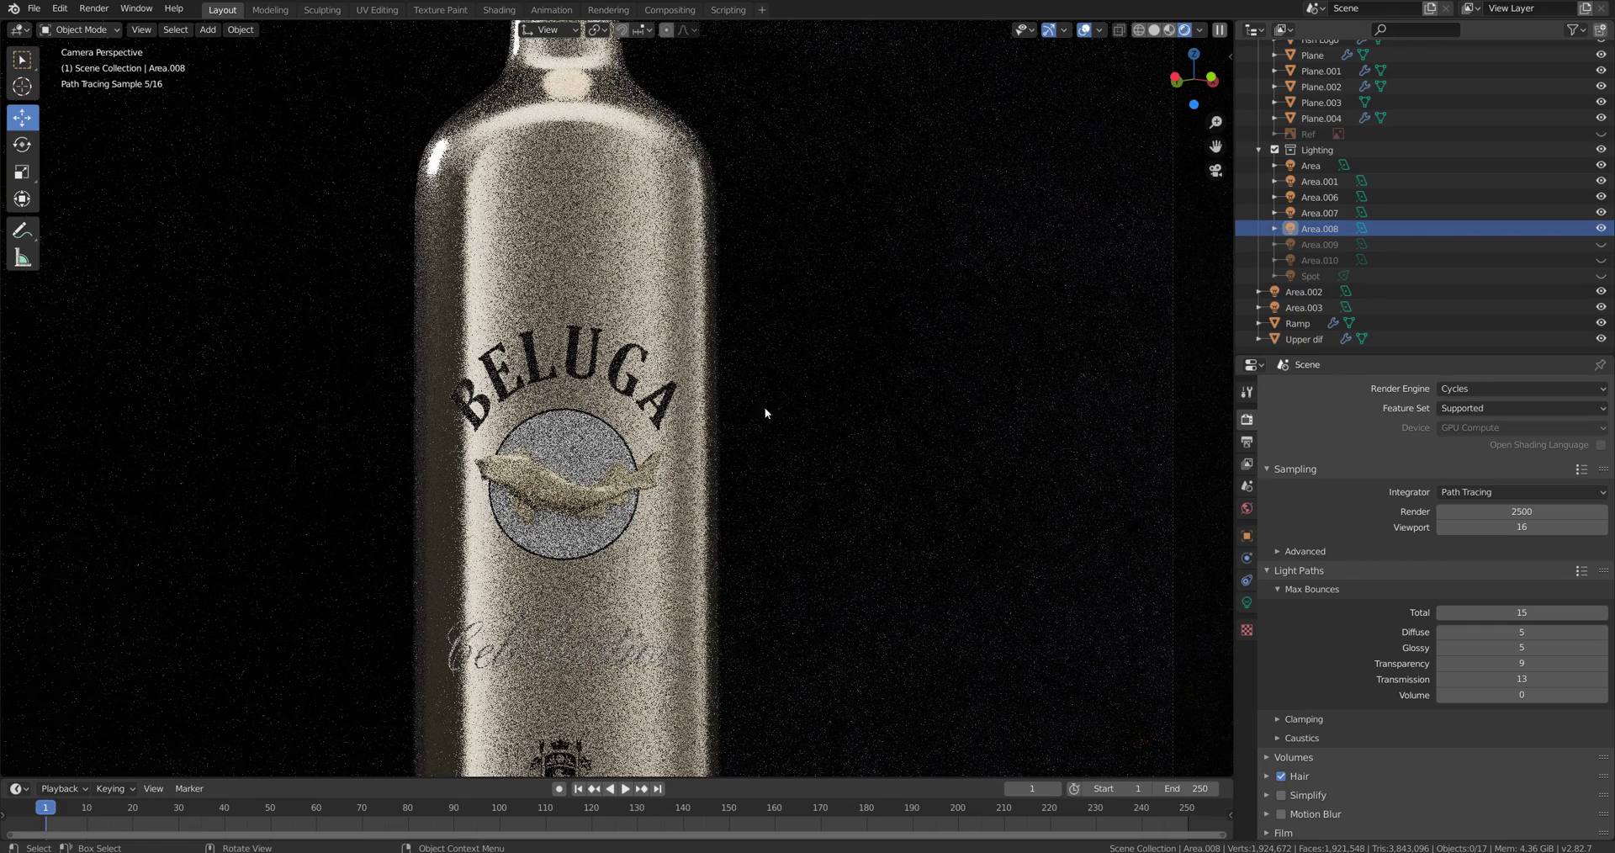
click(1601, 228)
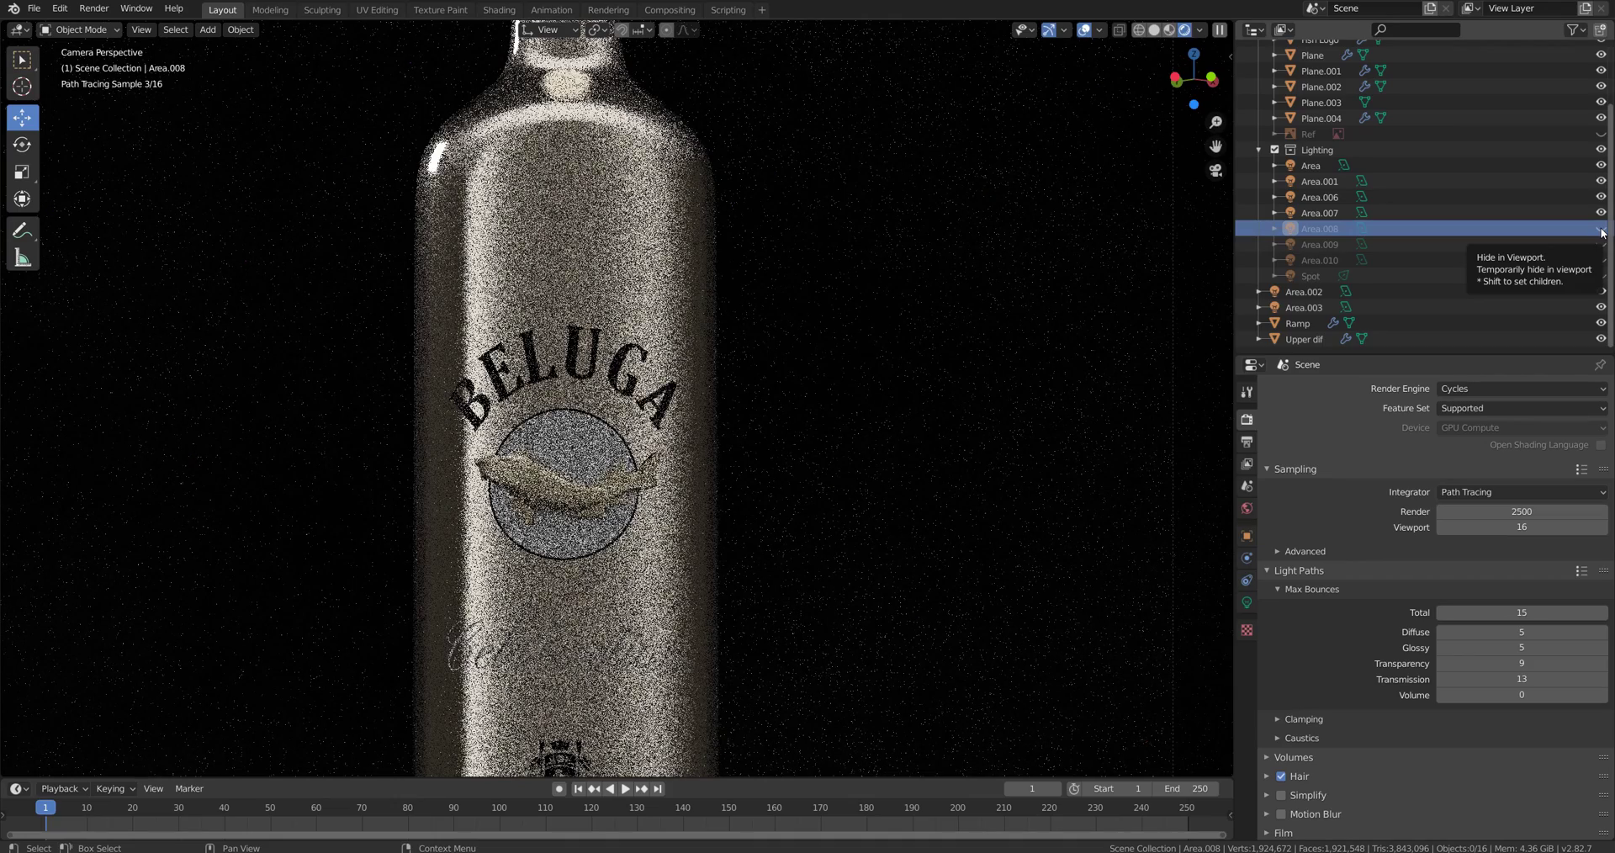
click(1602, 229)
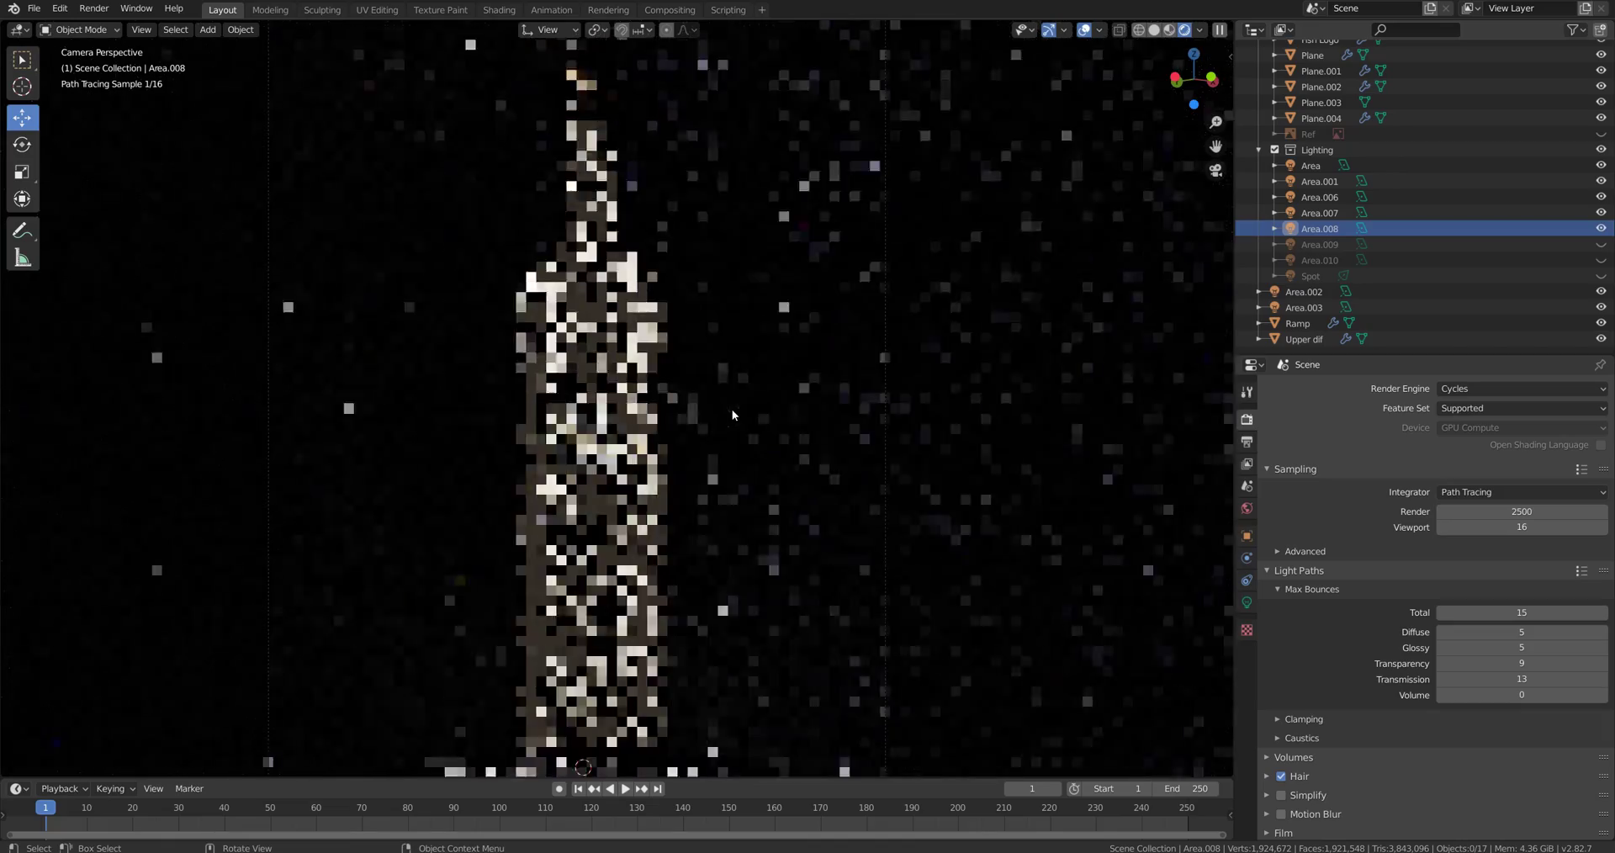
Step: View Area.008's placement relative to the bottle and backdrop from outside the camera, toggling its visibility to identify it
middle_drag(731, 408, 655, 337)
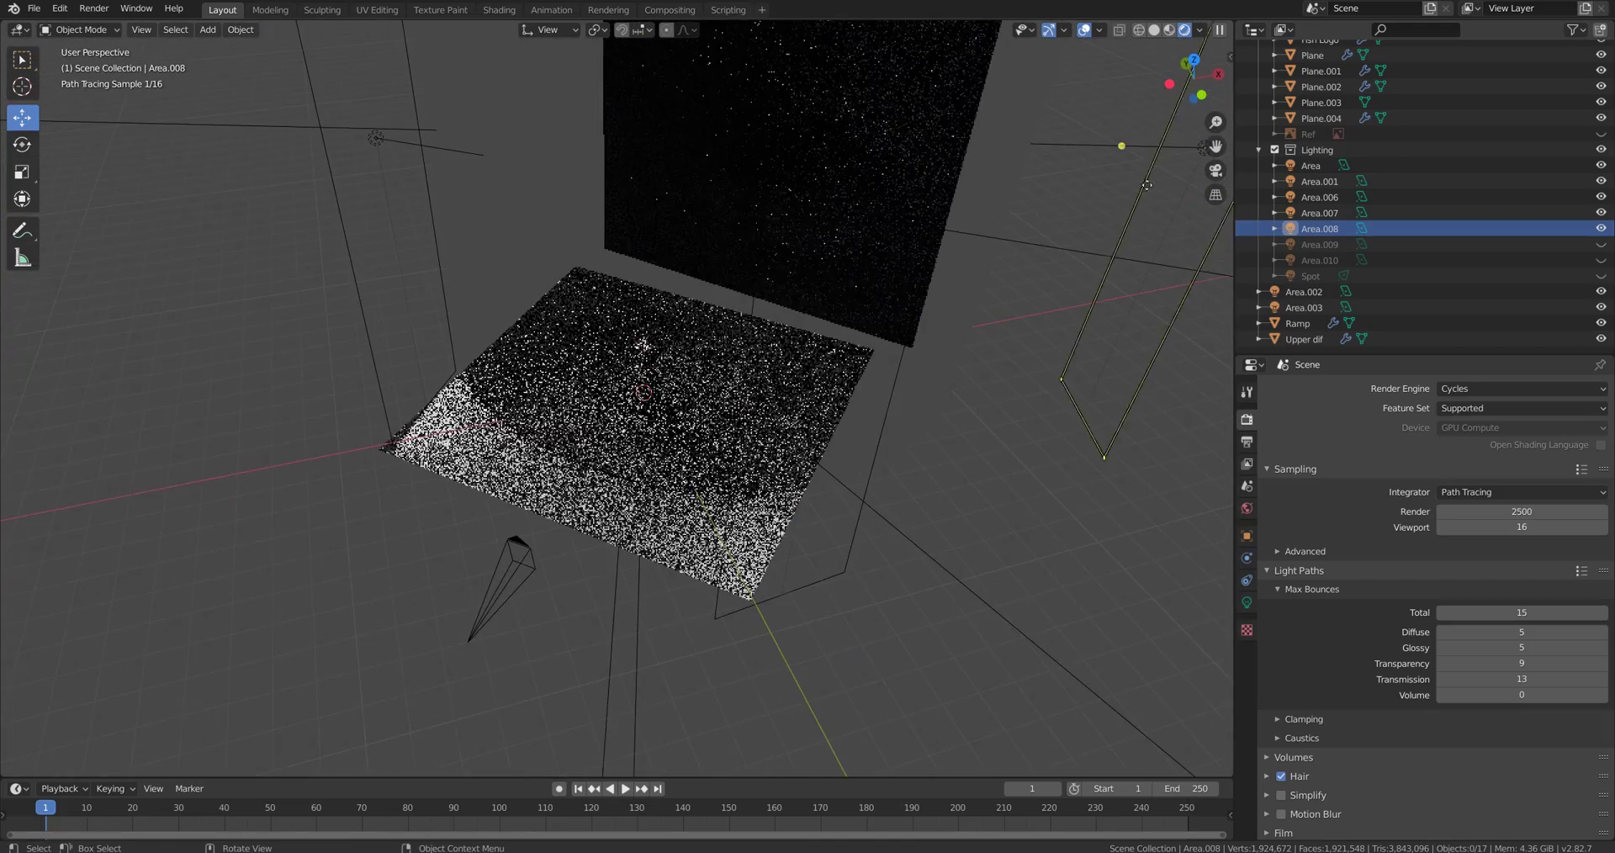
ctrl+middle_drag(1146, 185, 923, 374)
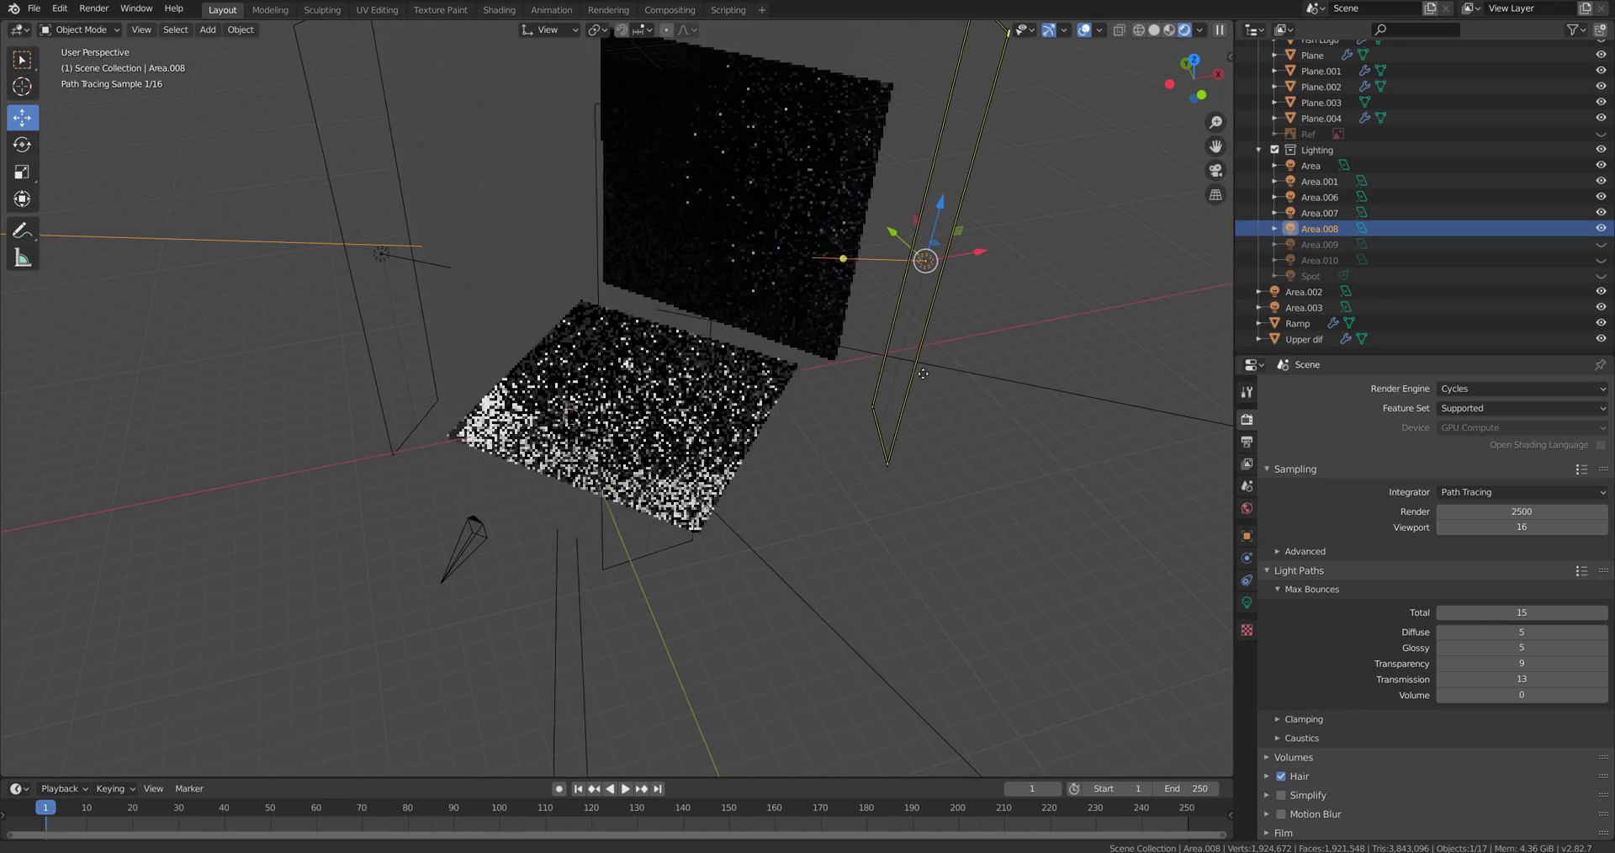
click(1601, 228)
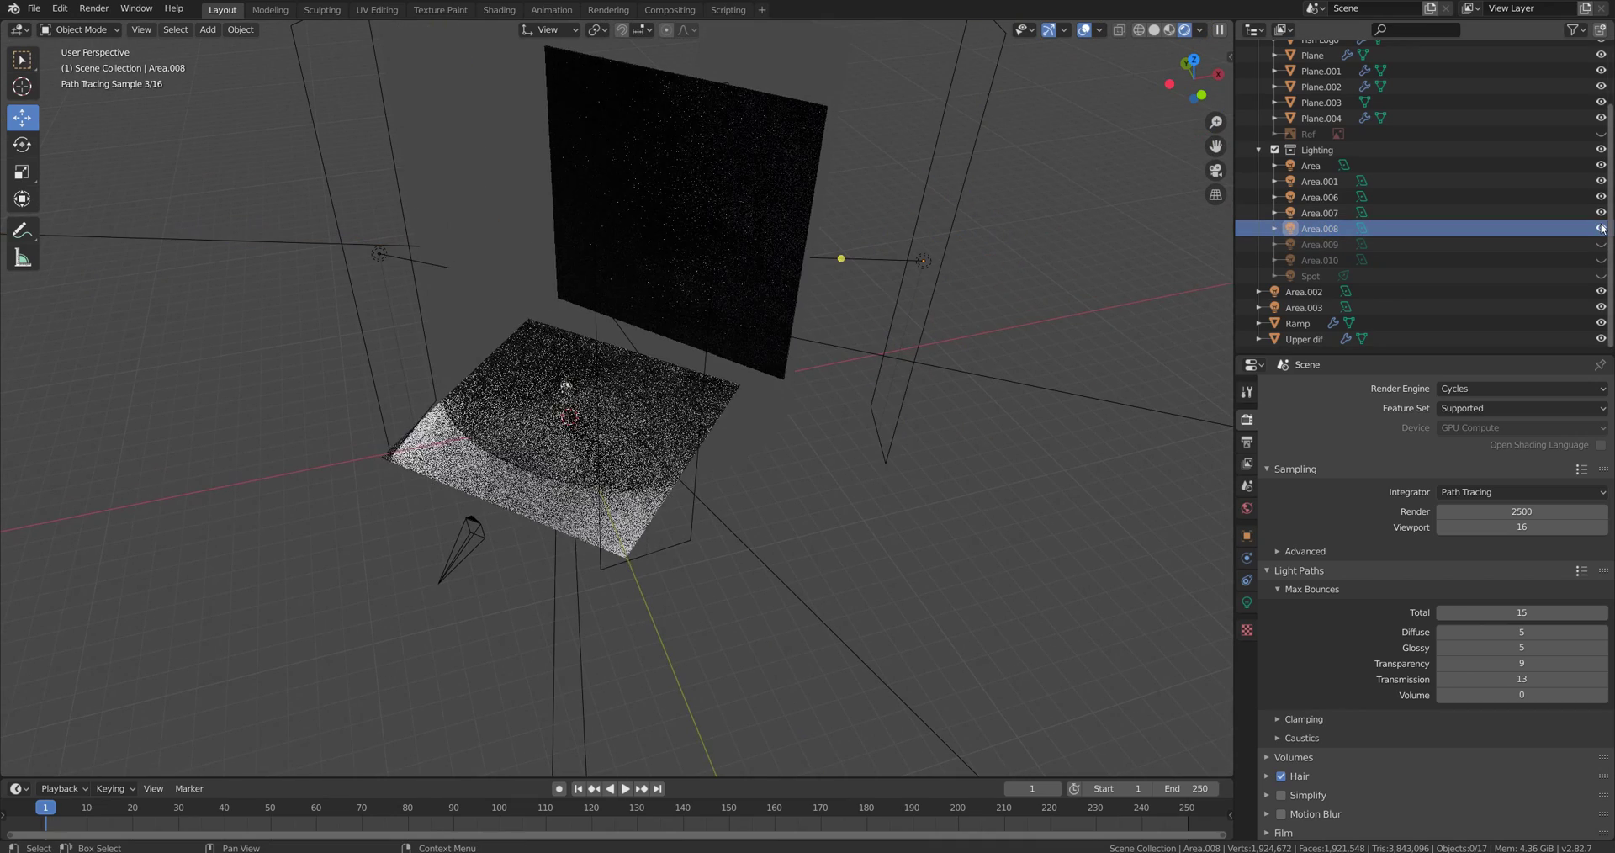
middle_drag(992, 353, 944, 379)
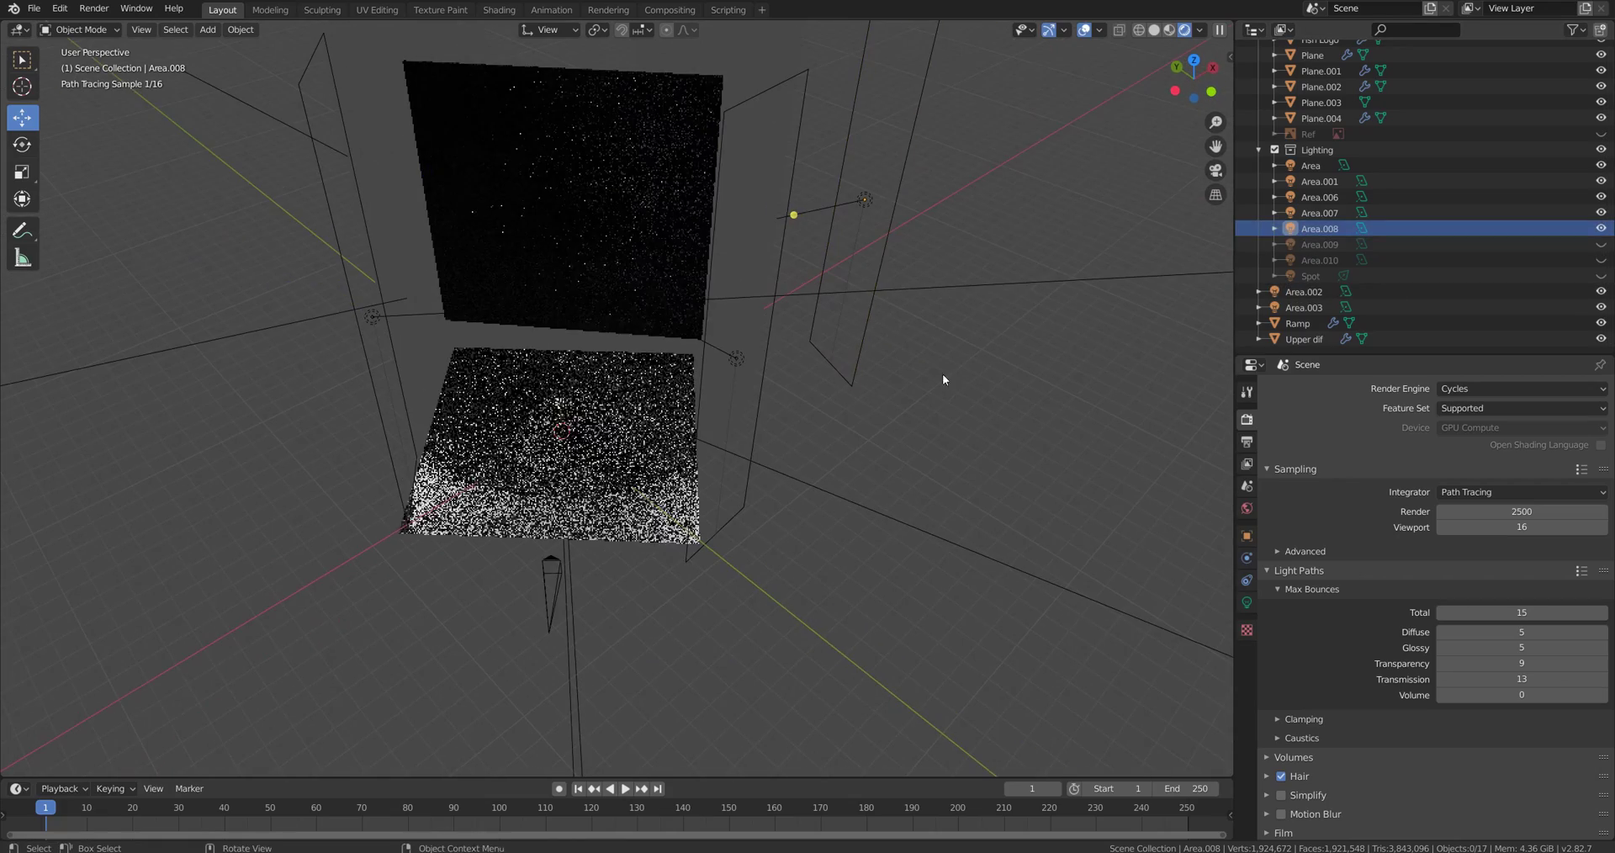
Step: Unhide the Area.009 light and view its placement beside the backdrop
click(1330, 244)
click(1603, 244)
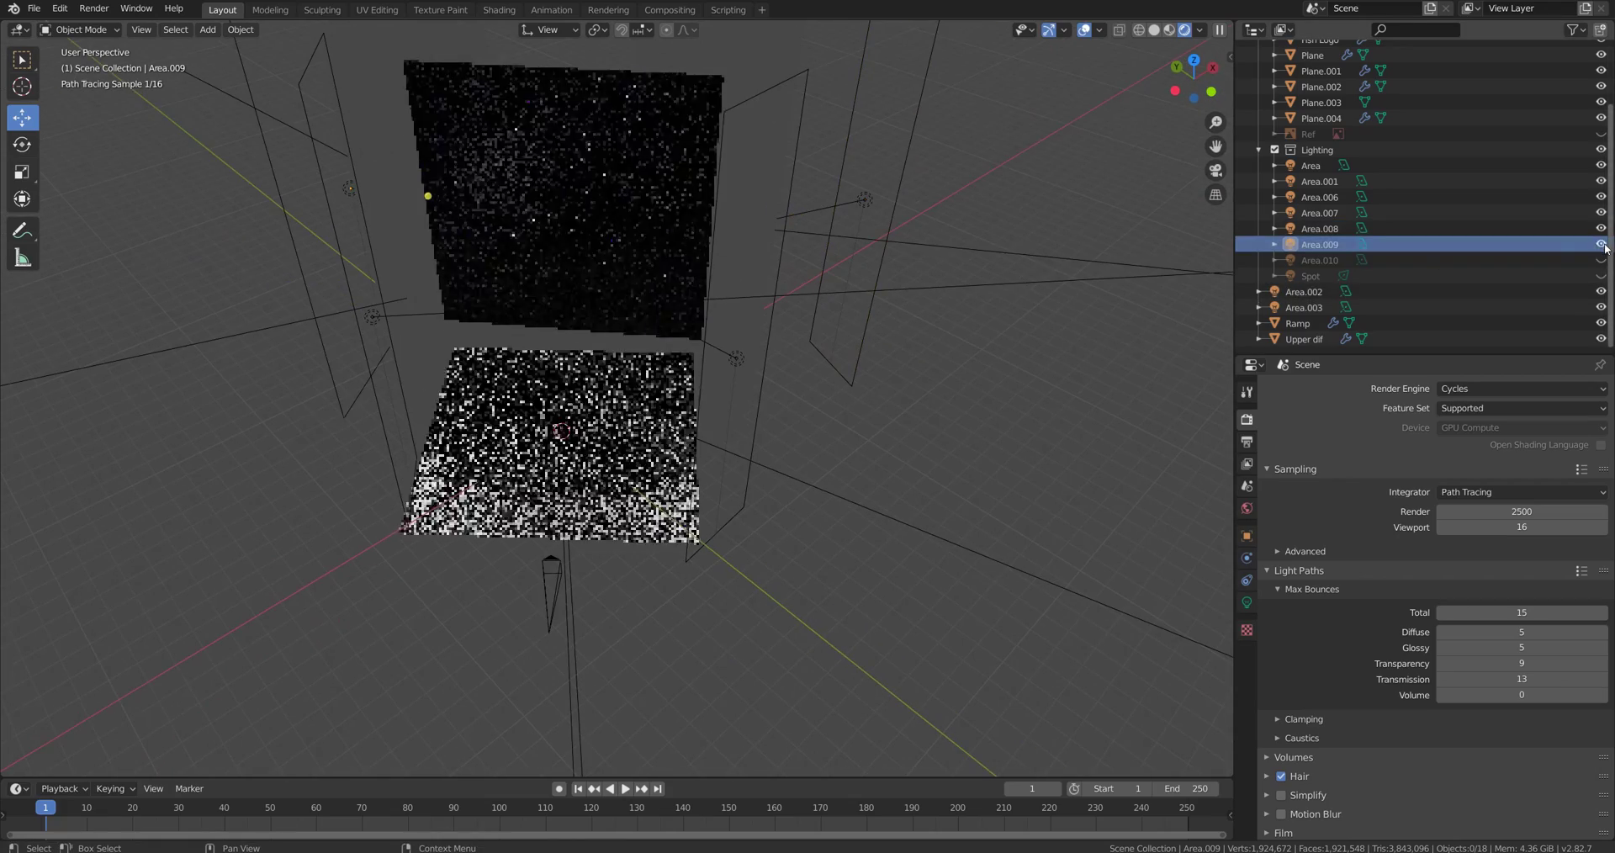
middle_drag(392, 306, 635, 314)
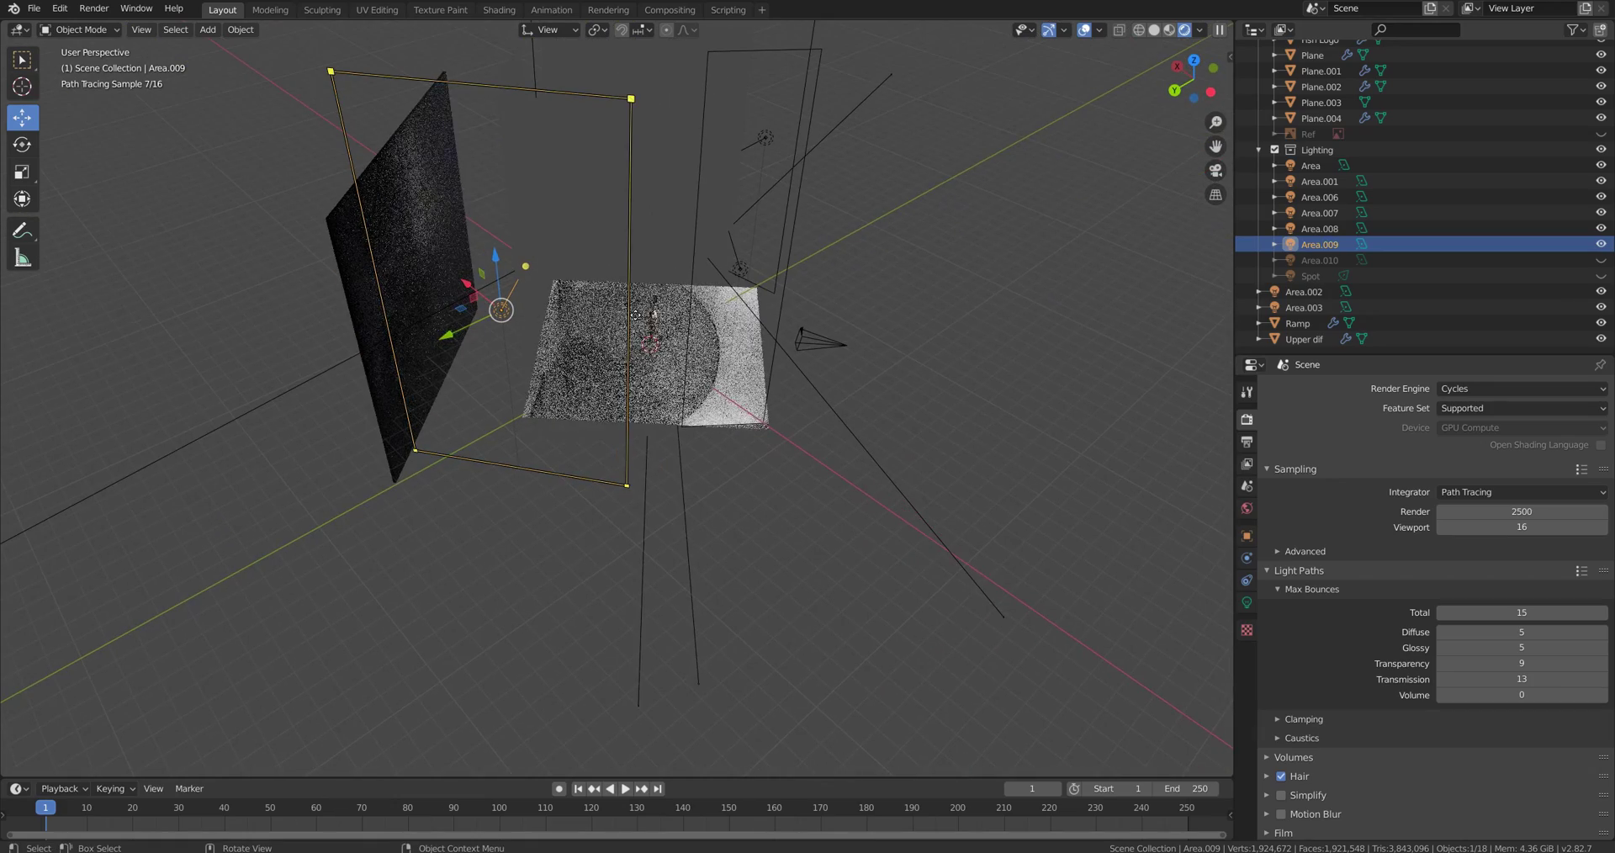
Step: Return to the camera view and toggle Area.009 off and on to compare the bottle's side highlight close up
key(KP_0)
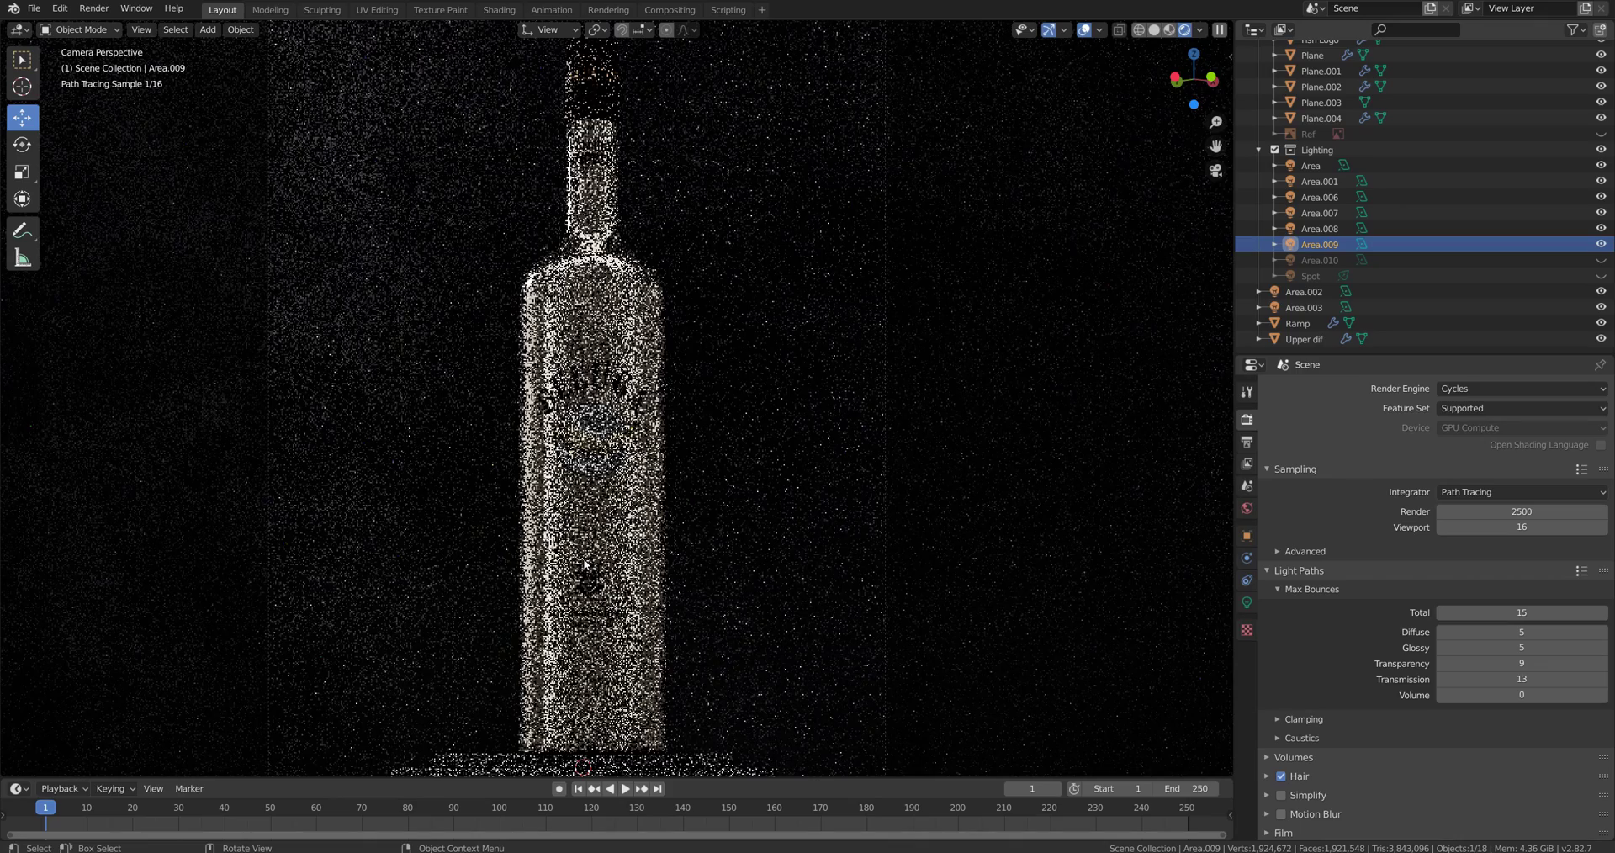
scroll(585, 564, up, 5)
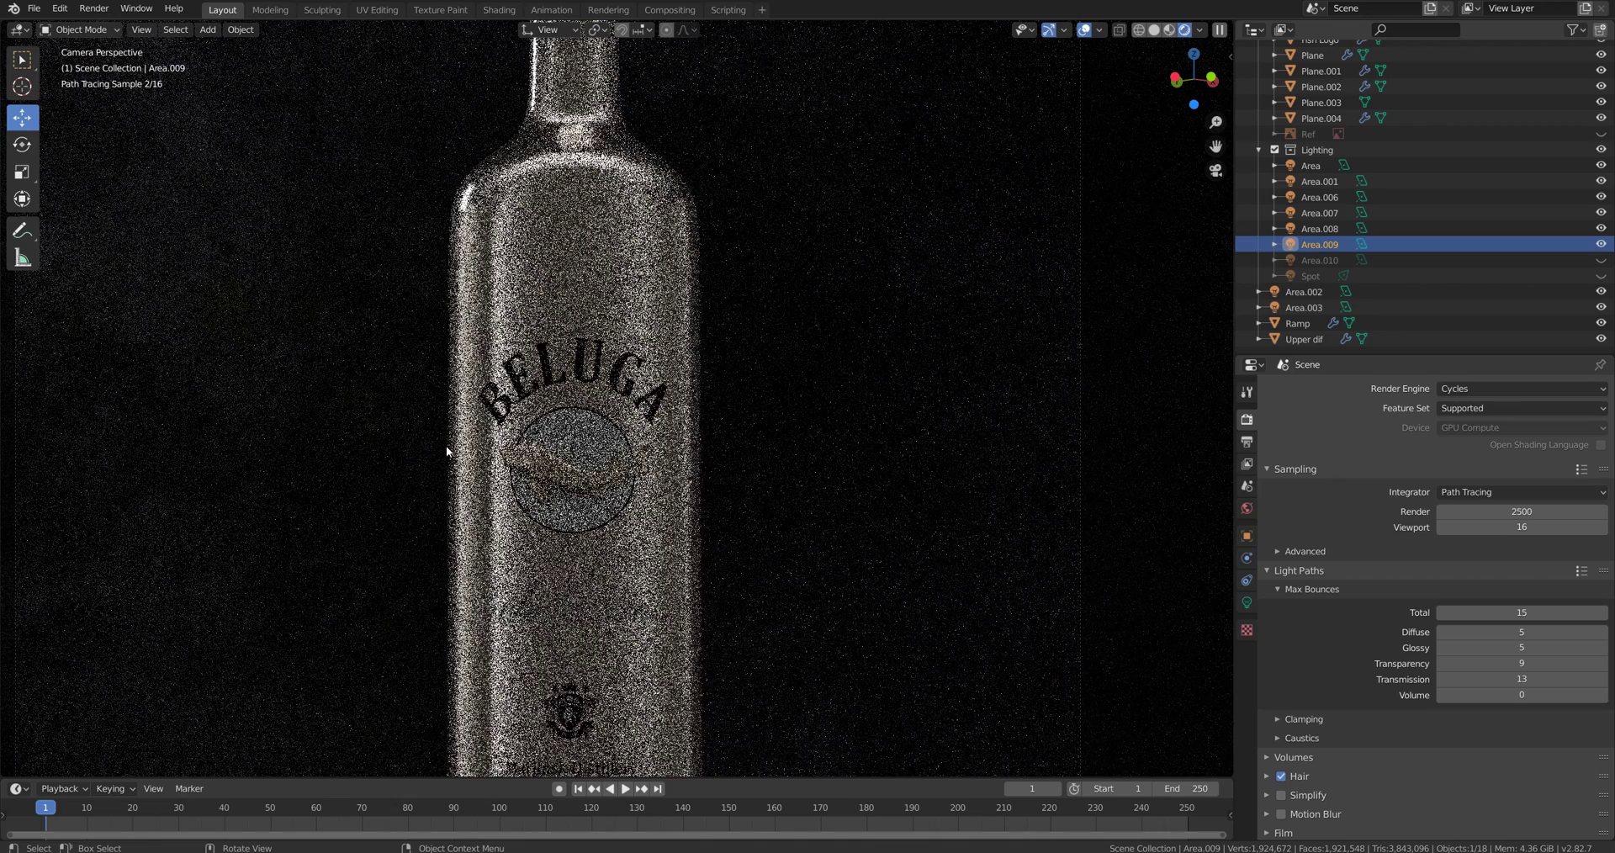
click(1601, 245)
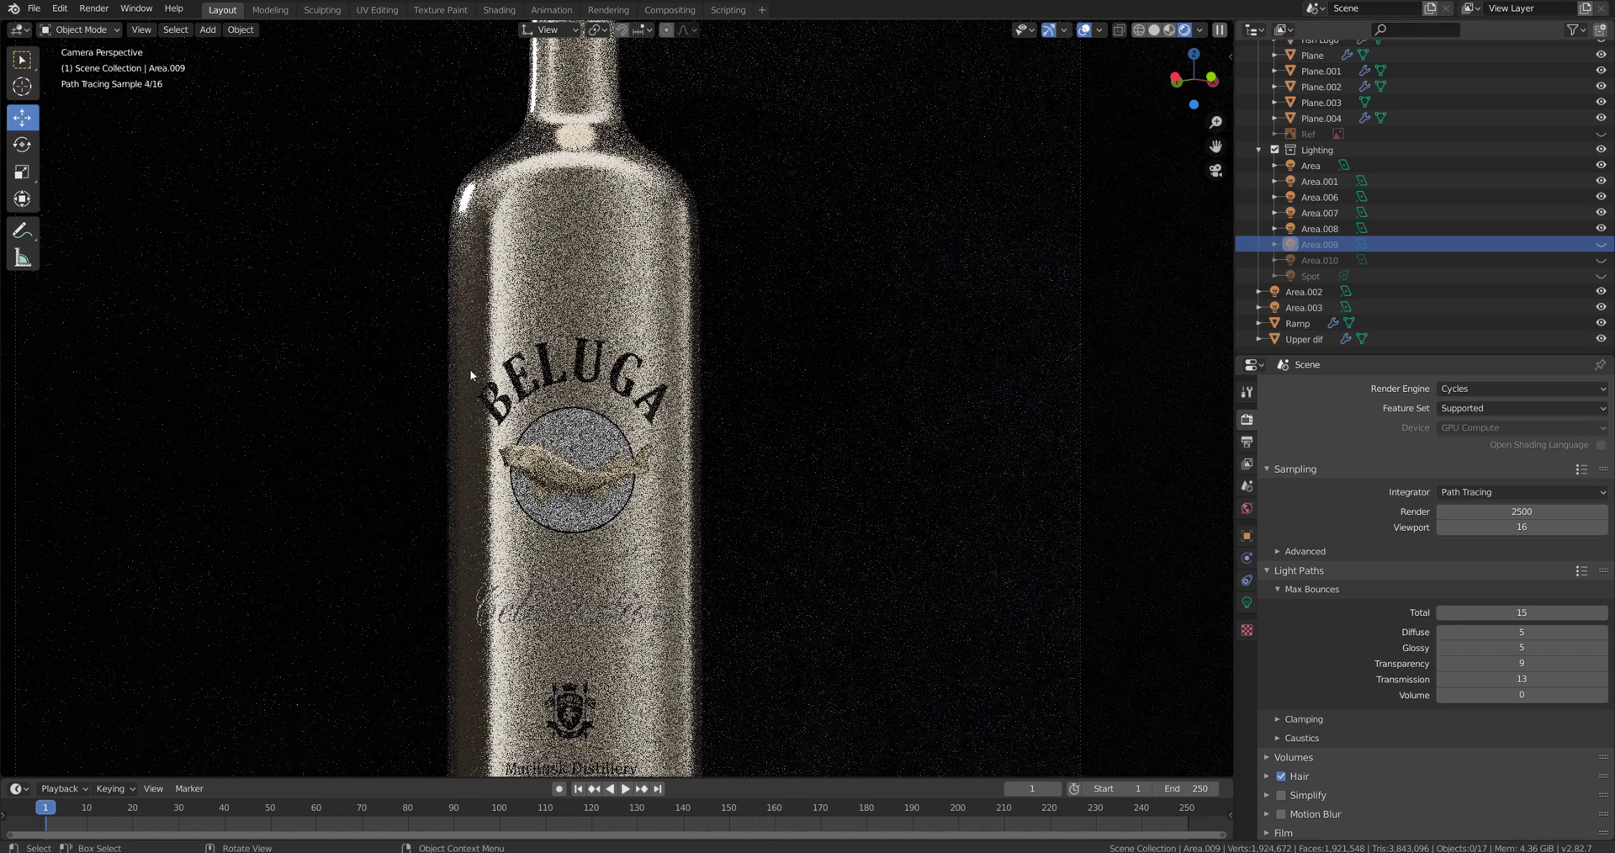
click(1601, 245)
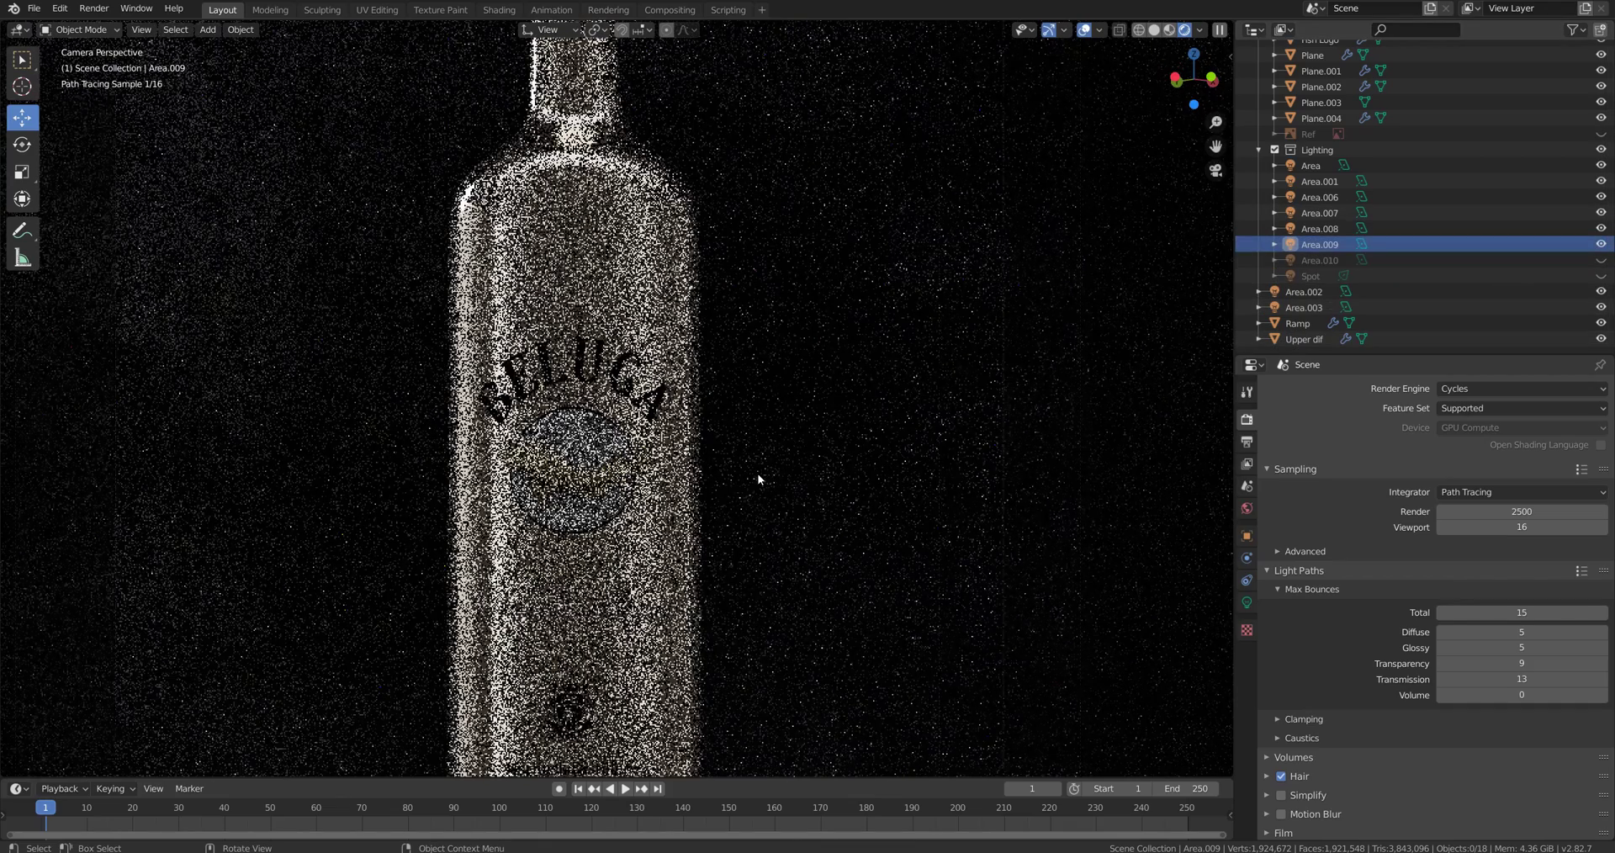
Step: Unhide the Area.010 light, then toggle its visibility off and on to compare the bottle's edge highlight close up
scroll(757, 473, down, 5)
click(1601, 260)
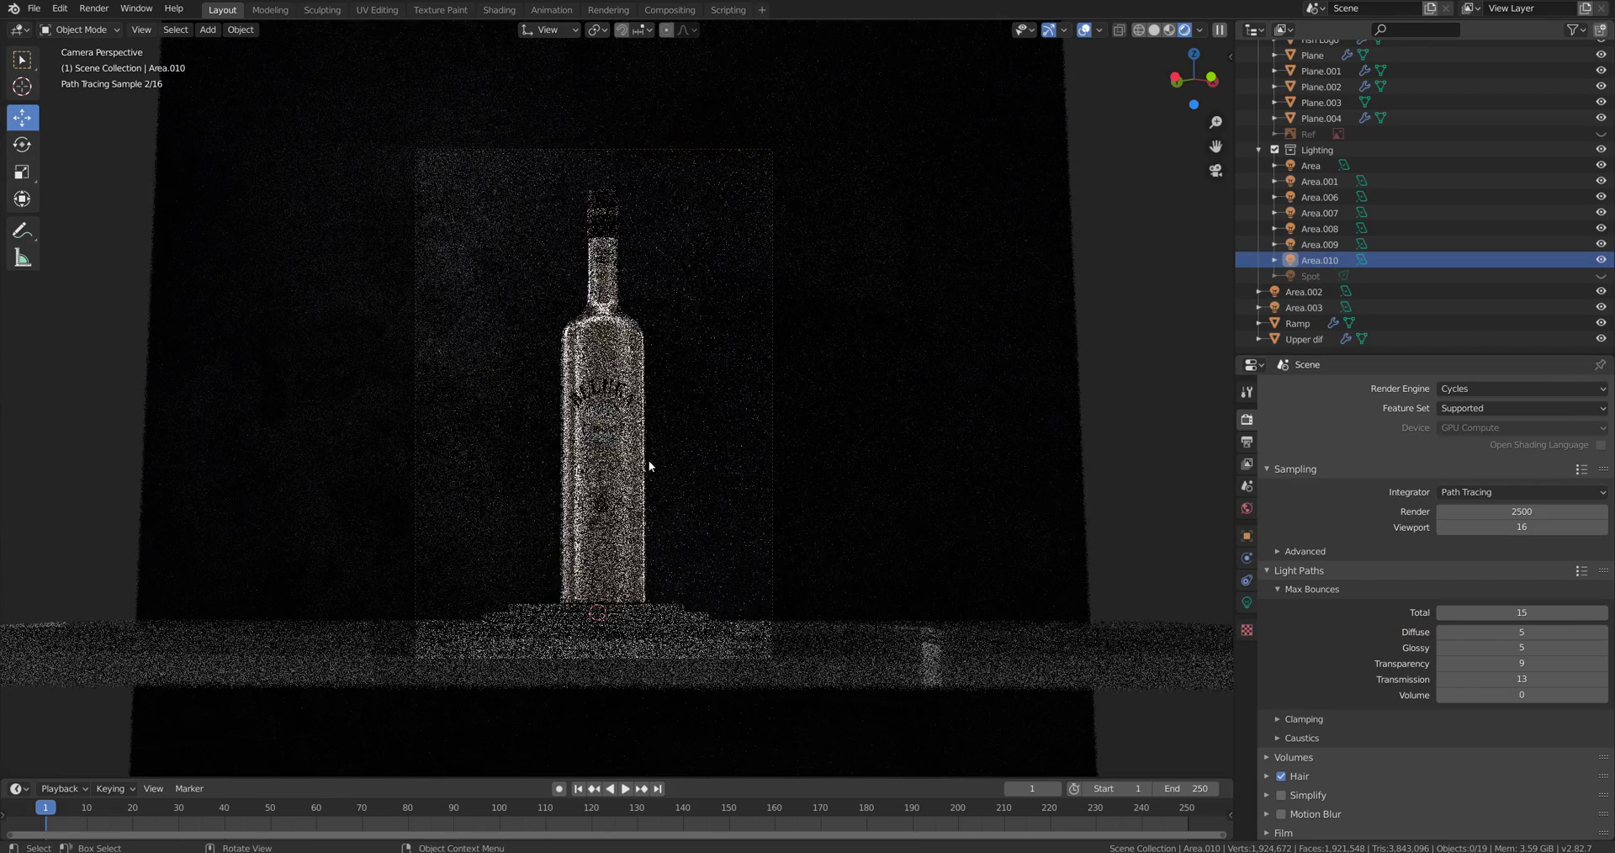
scroll(653, 456, up, 6)
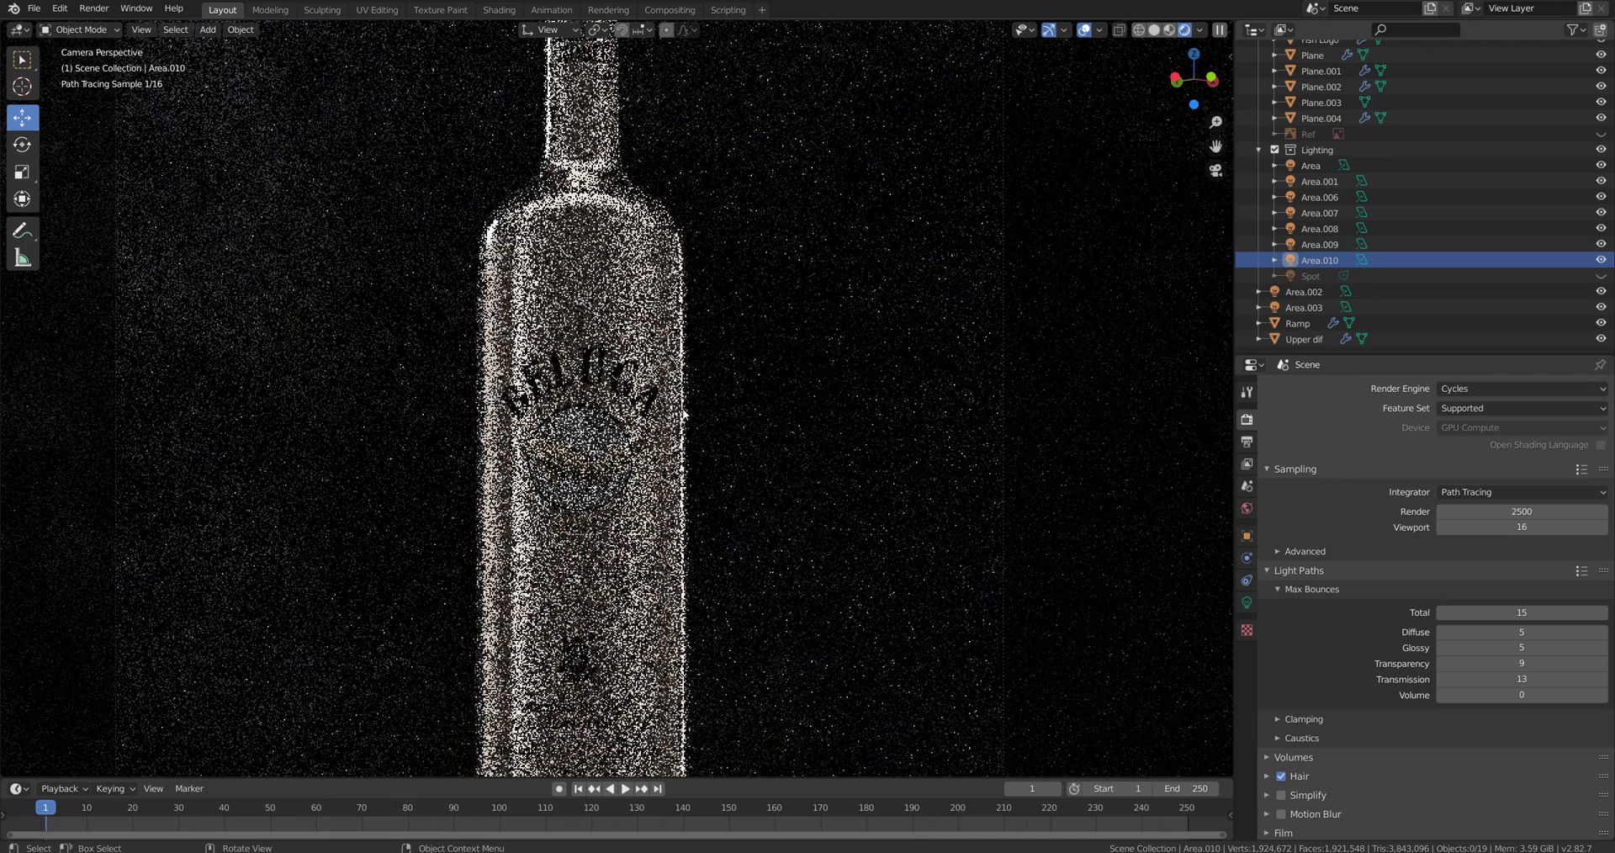
scroll(685, 440, up, 3)
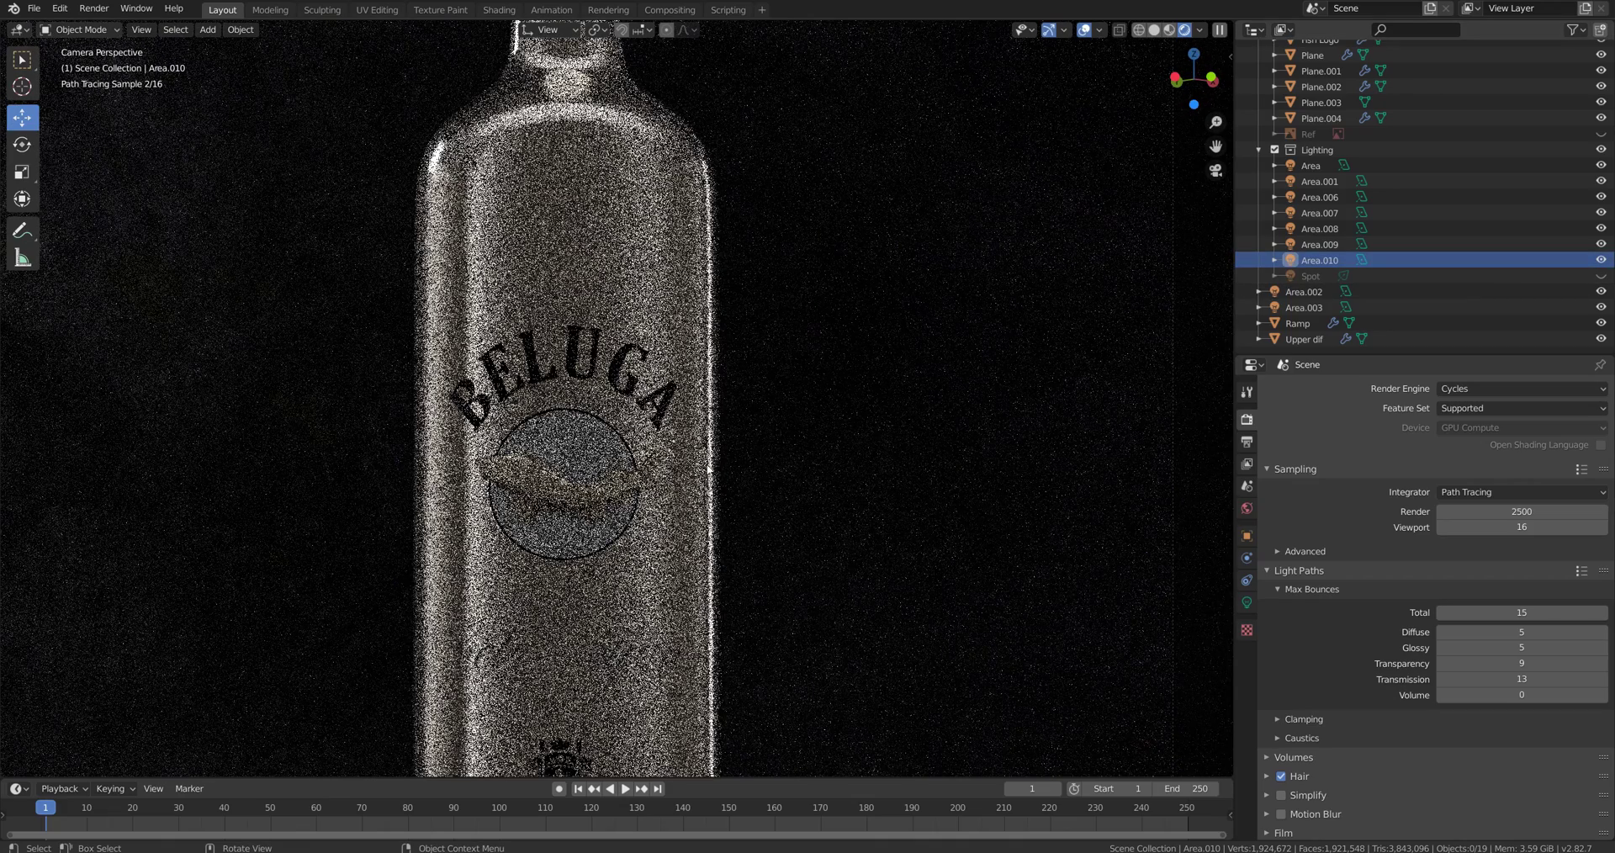
click(1601, 261)
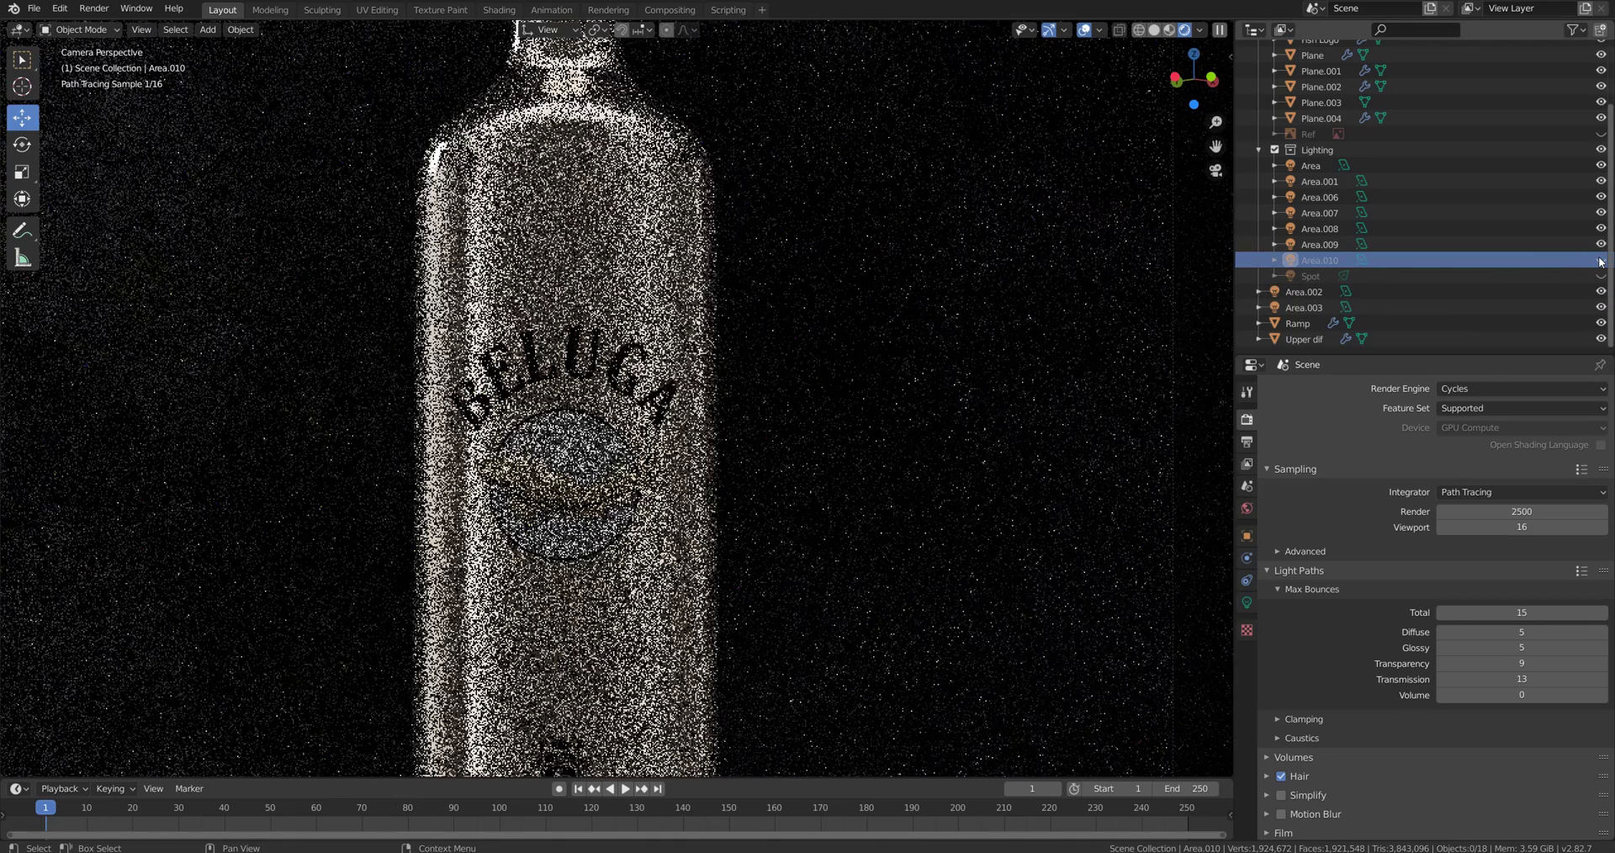
click(1601, 261)
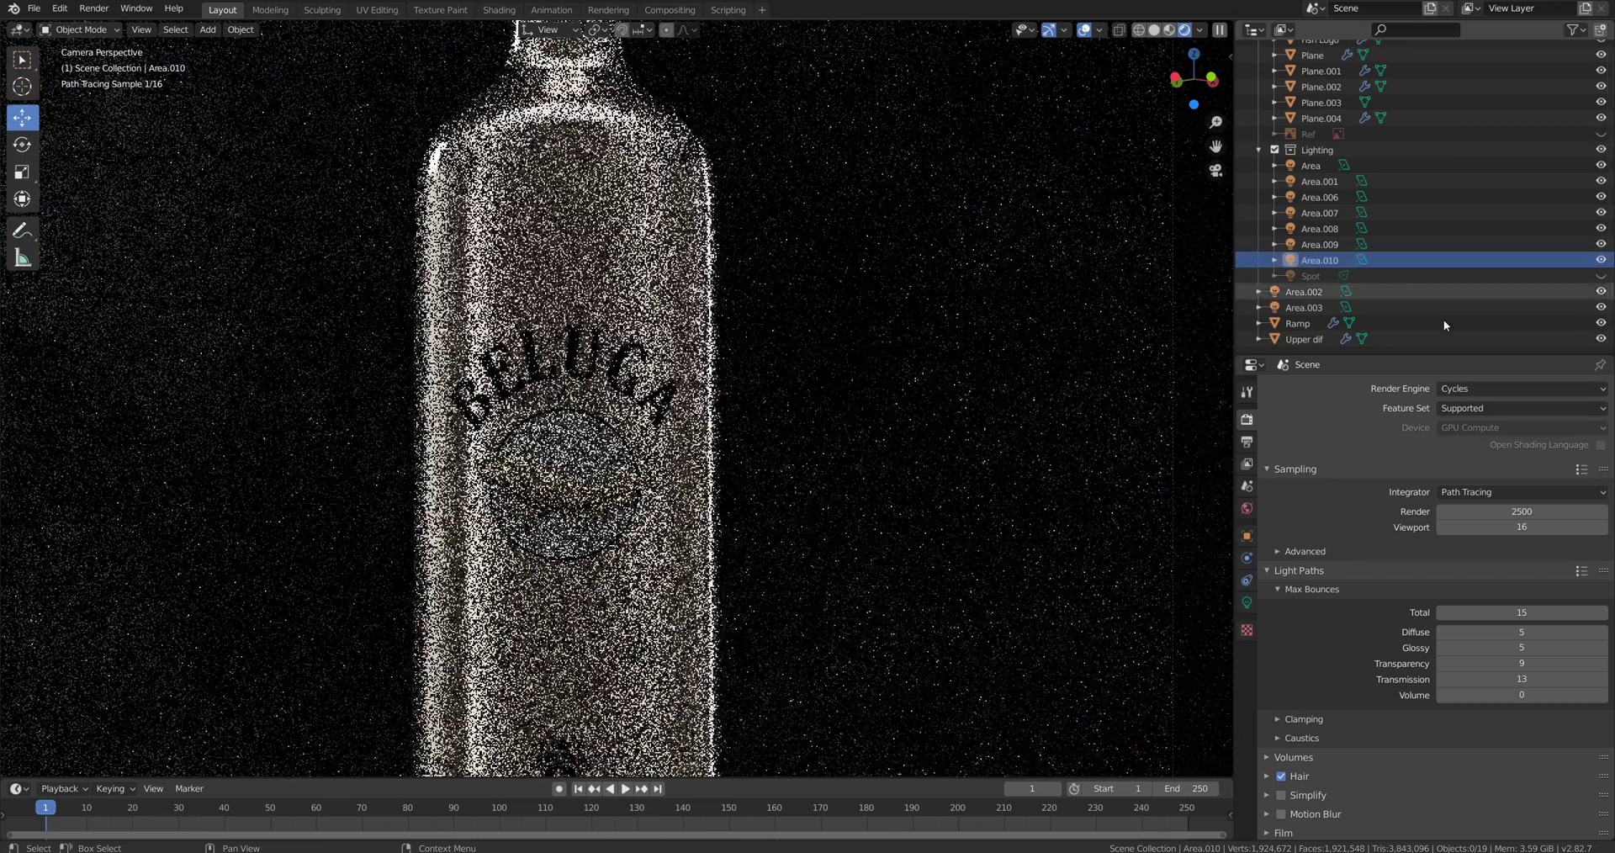
Step: Leave the camera view, switch the viewport to Material Preview shading, and select the Area.010 light above the set
middle_drag(801, 412, 739, 484)
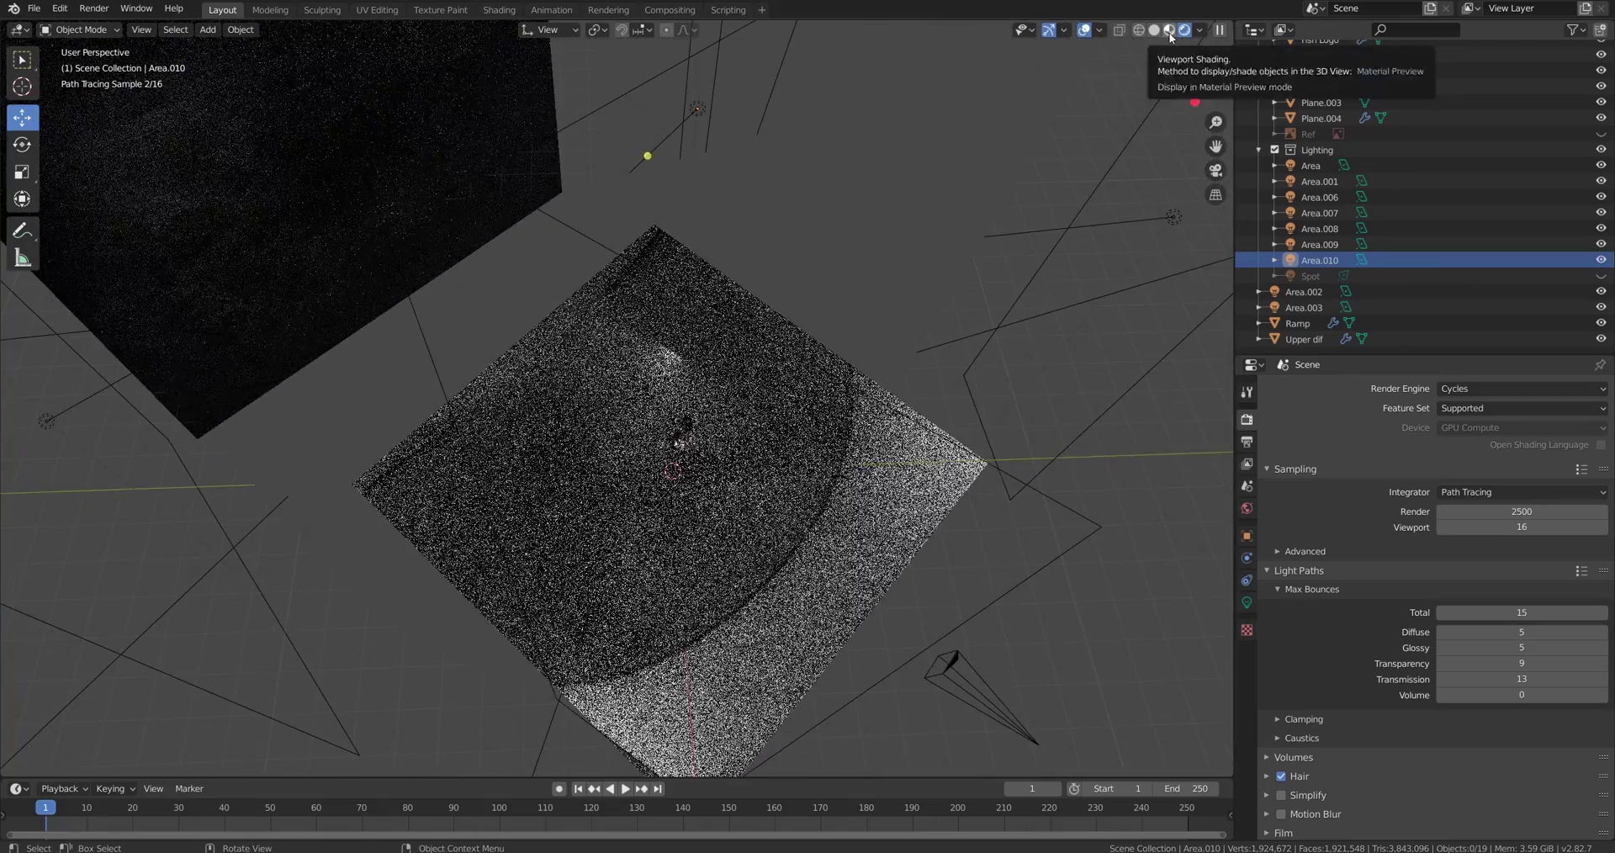
middle_drag(628, 385, 652, 405)
scroll(777, 400, up, 5)
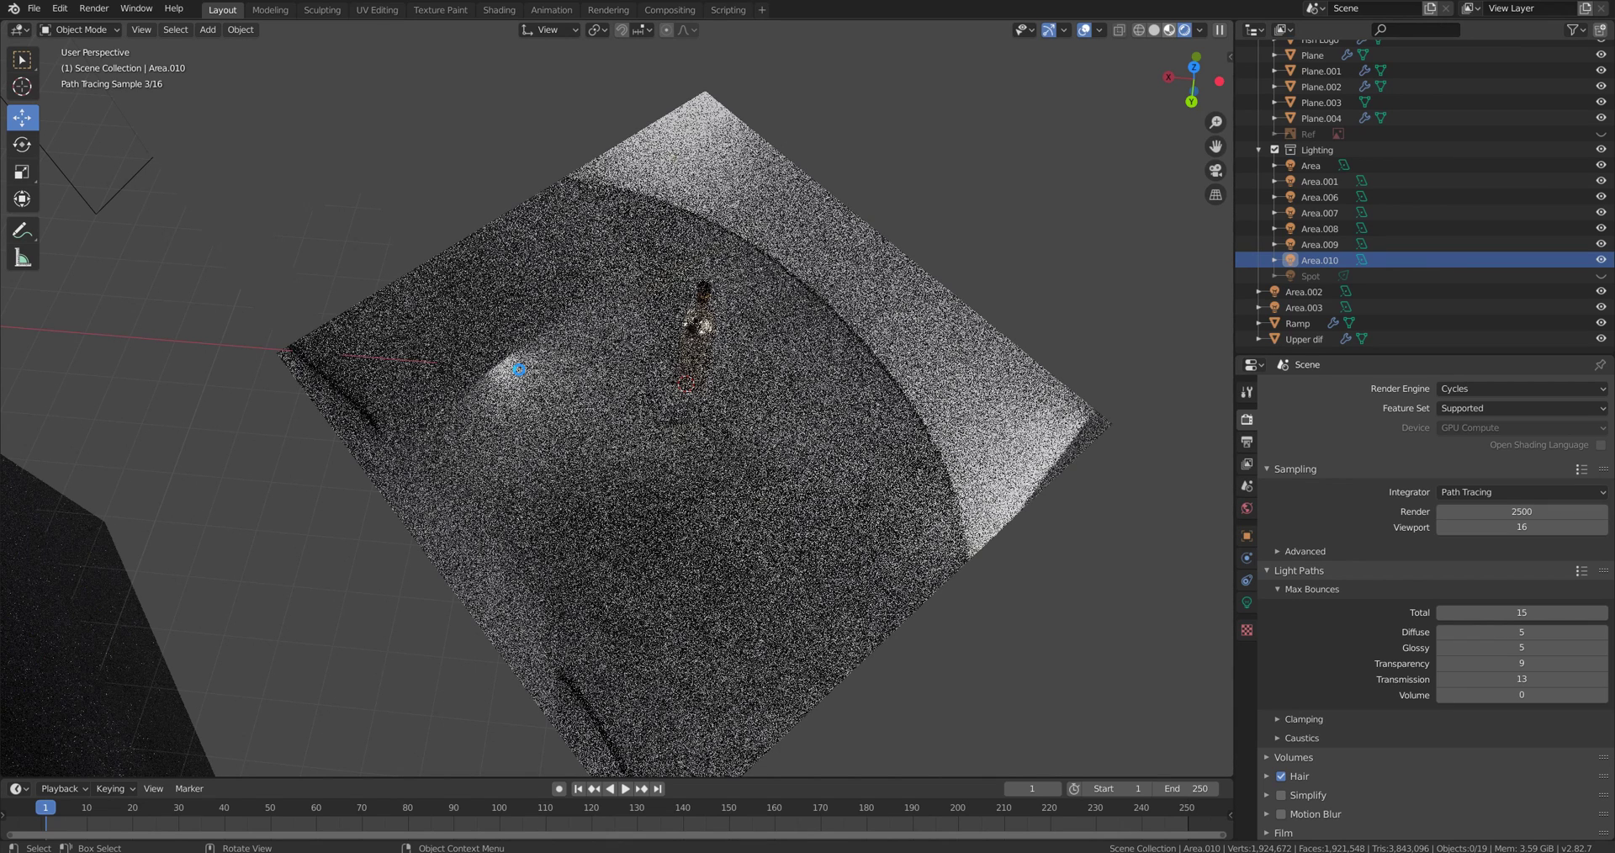
drag(519, 370, 521, 397)
key(KP_Decimal)
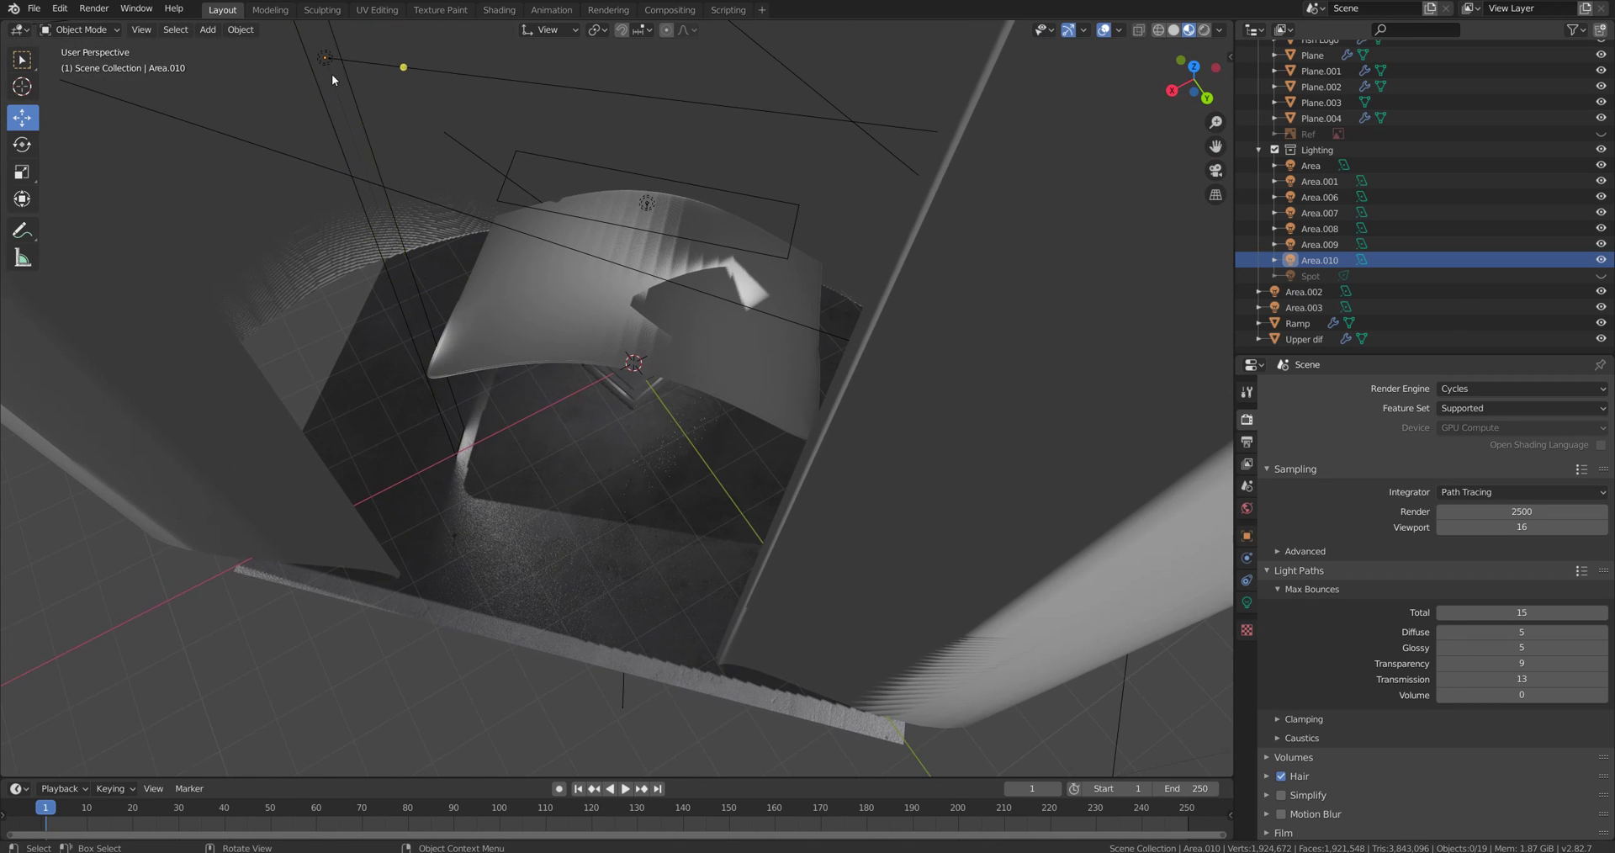
click(326, 57)
click(355, 108)
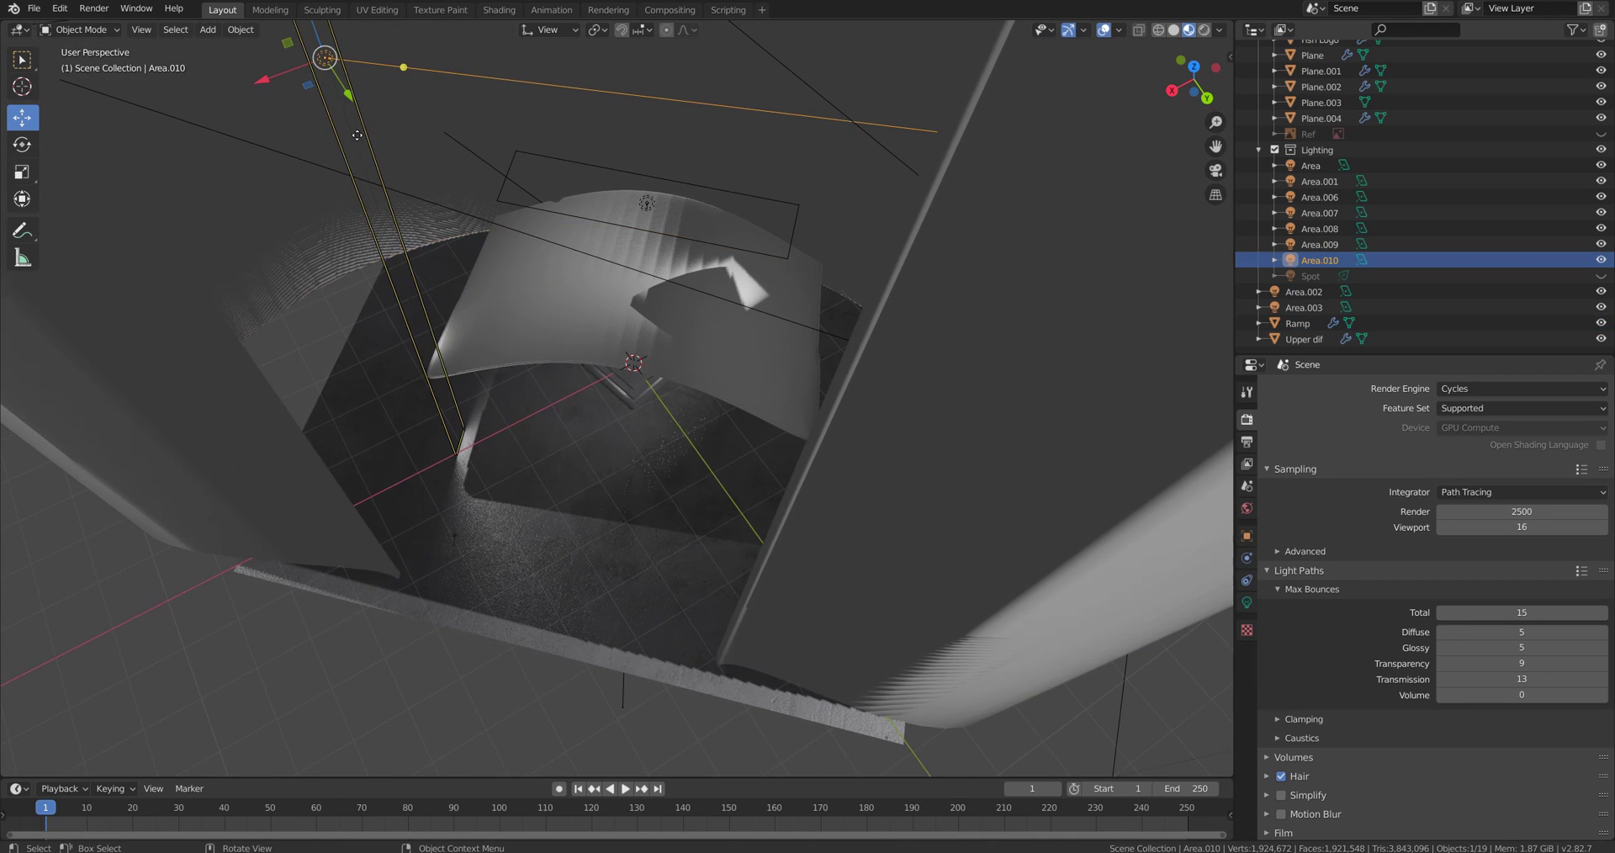
Step: View Area.010's placement relative to the curved diffuser, the backdrop and the camera, selecting the camera for reference
middle_drag(355, 108, 550, 391)
scroll(542, 387, up, 5)
scroll(551, 391, down, 5)
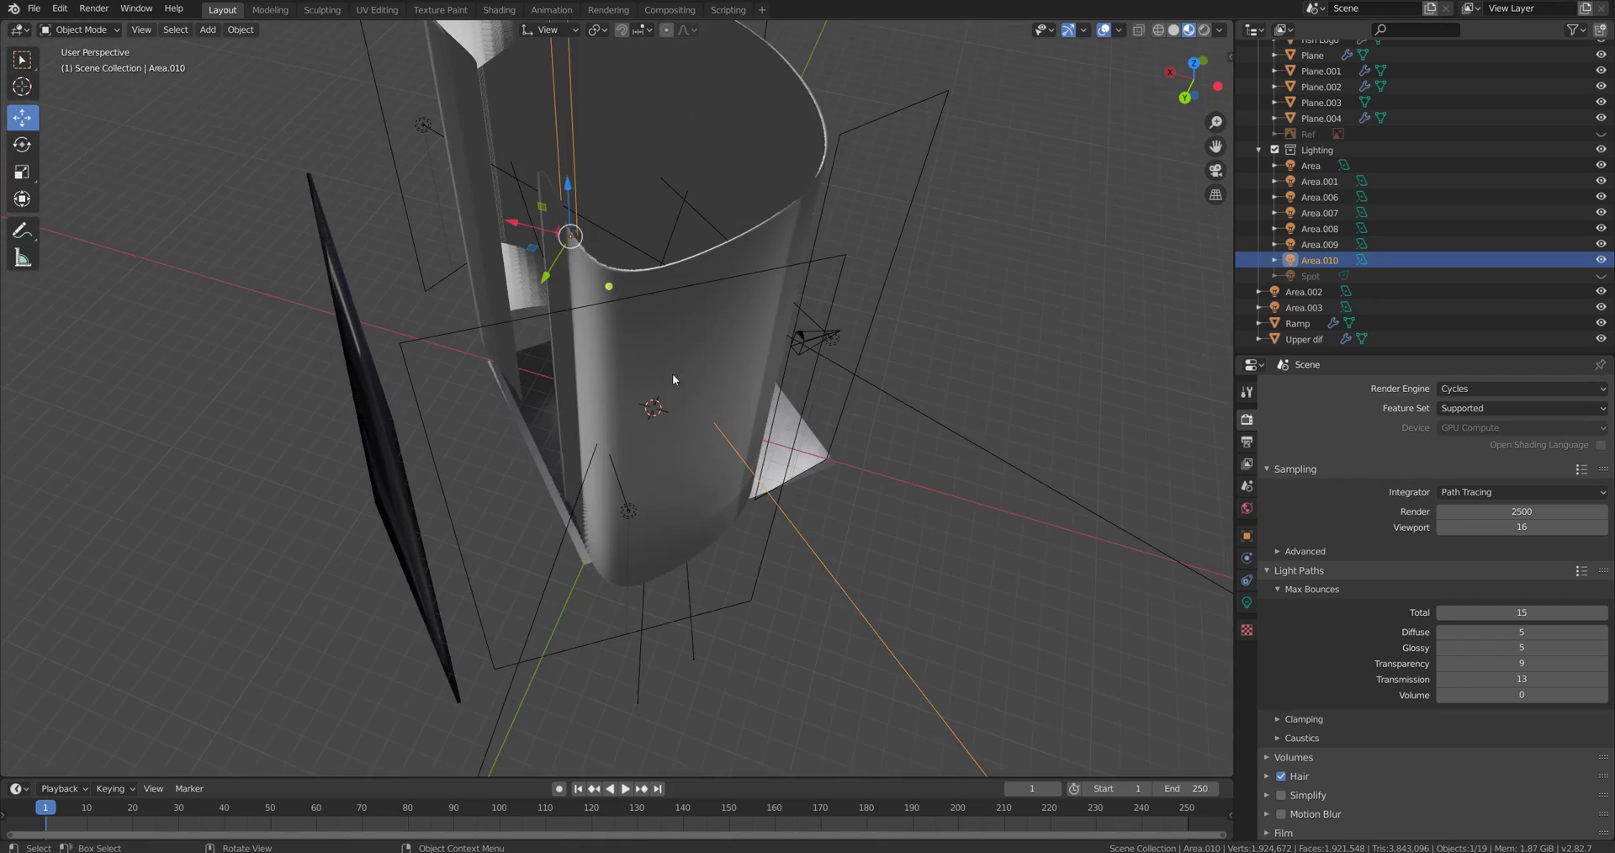
middle_drag(674, 379, 557, 405)
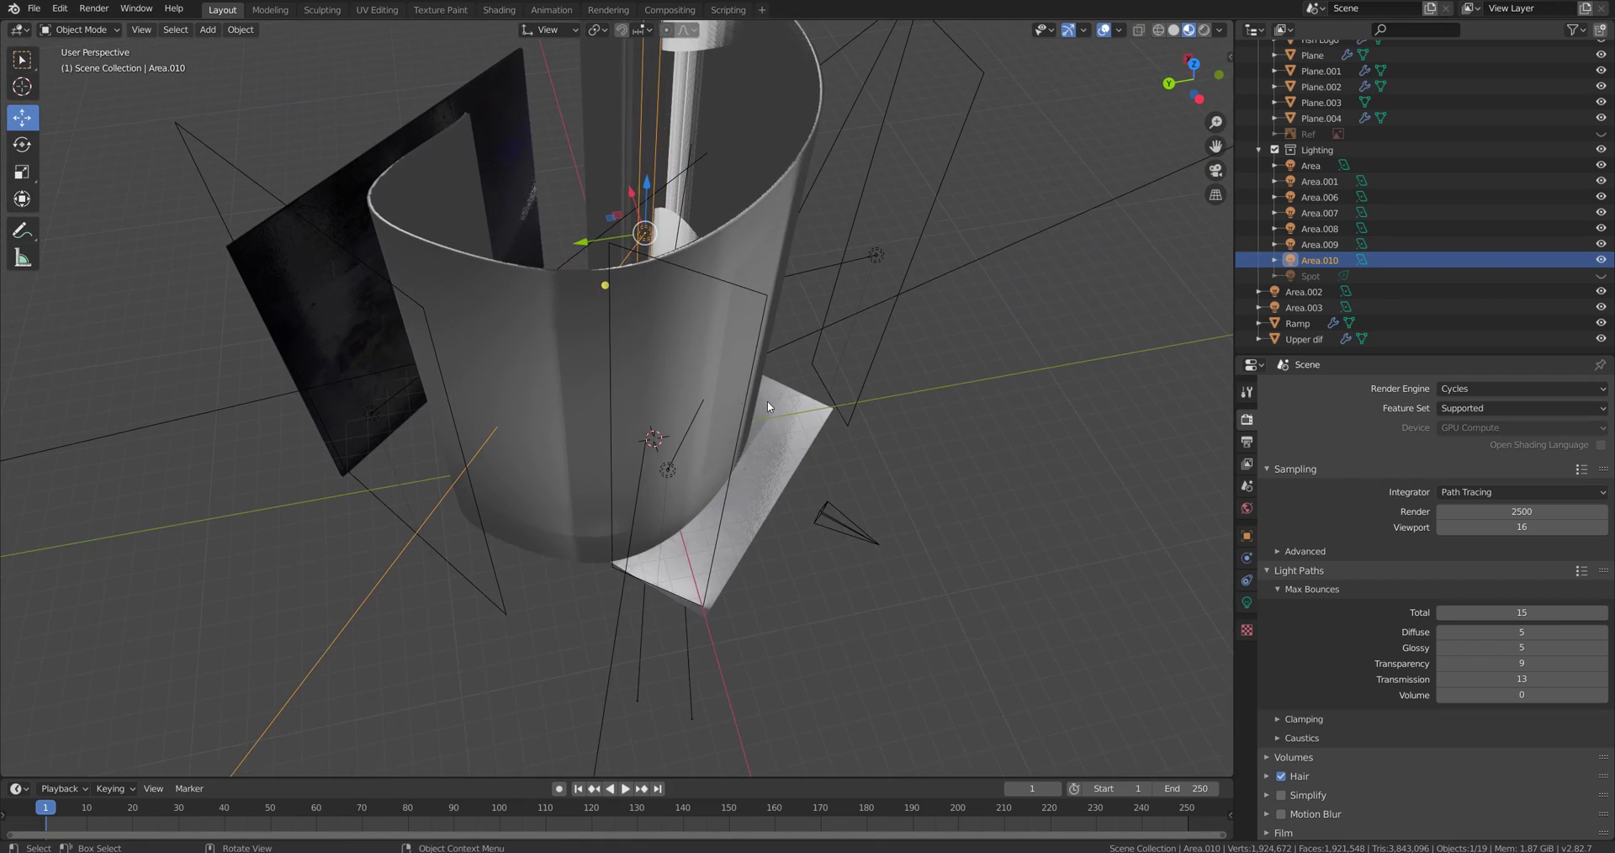
middle_drag(767, 404, 608, 410)
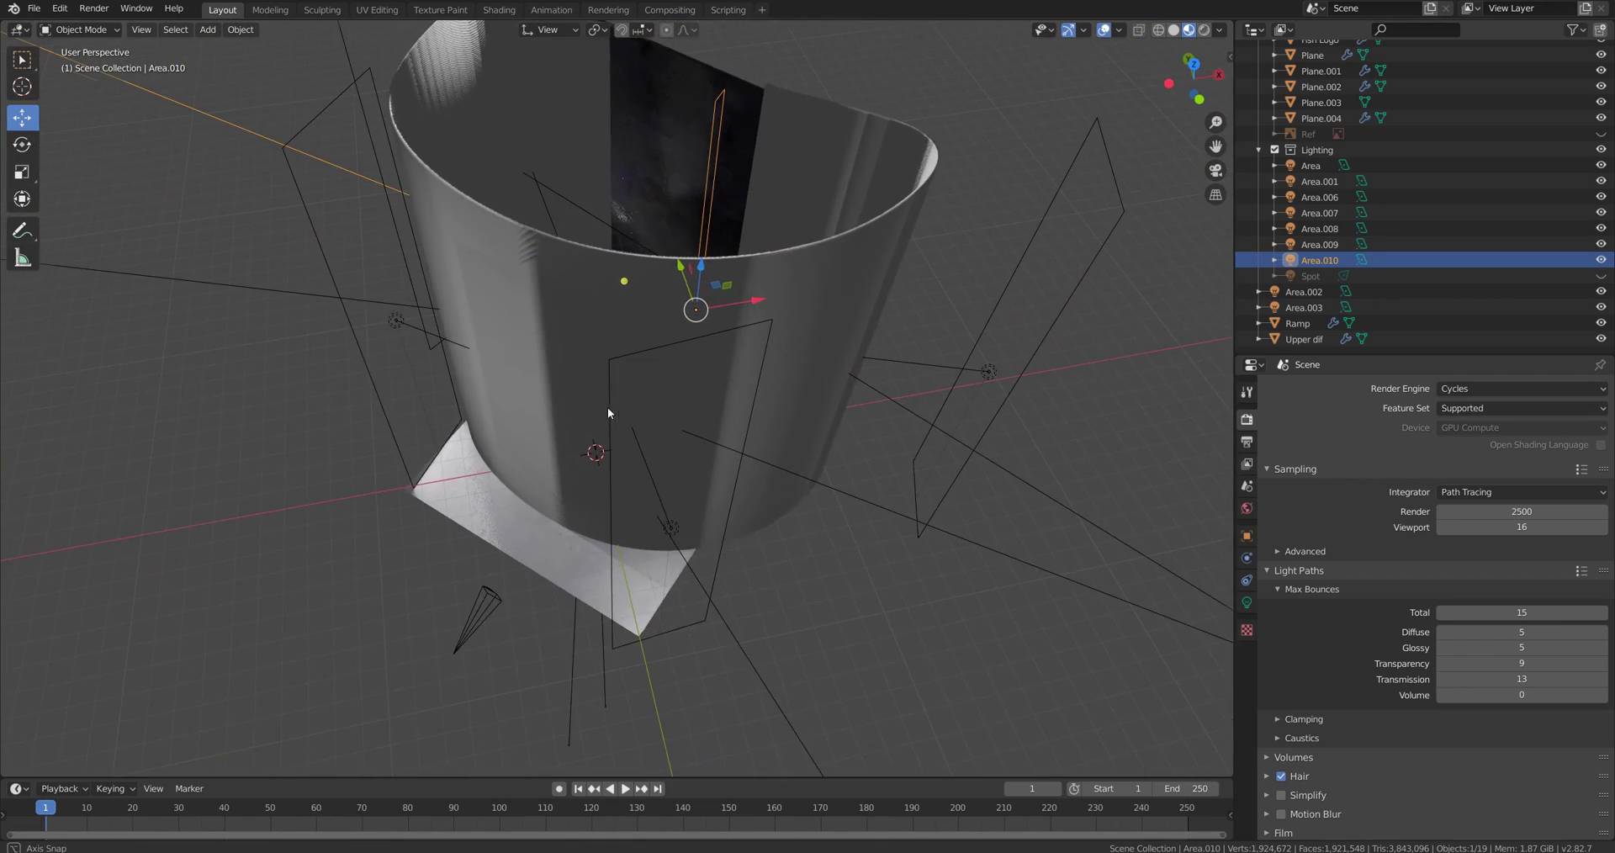
click(477, 599)
middle_drag(739, 462, 807, 433)
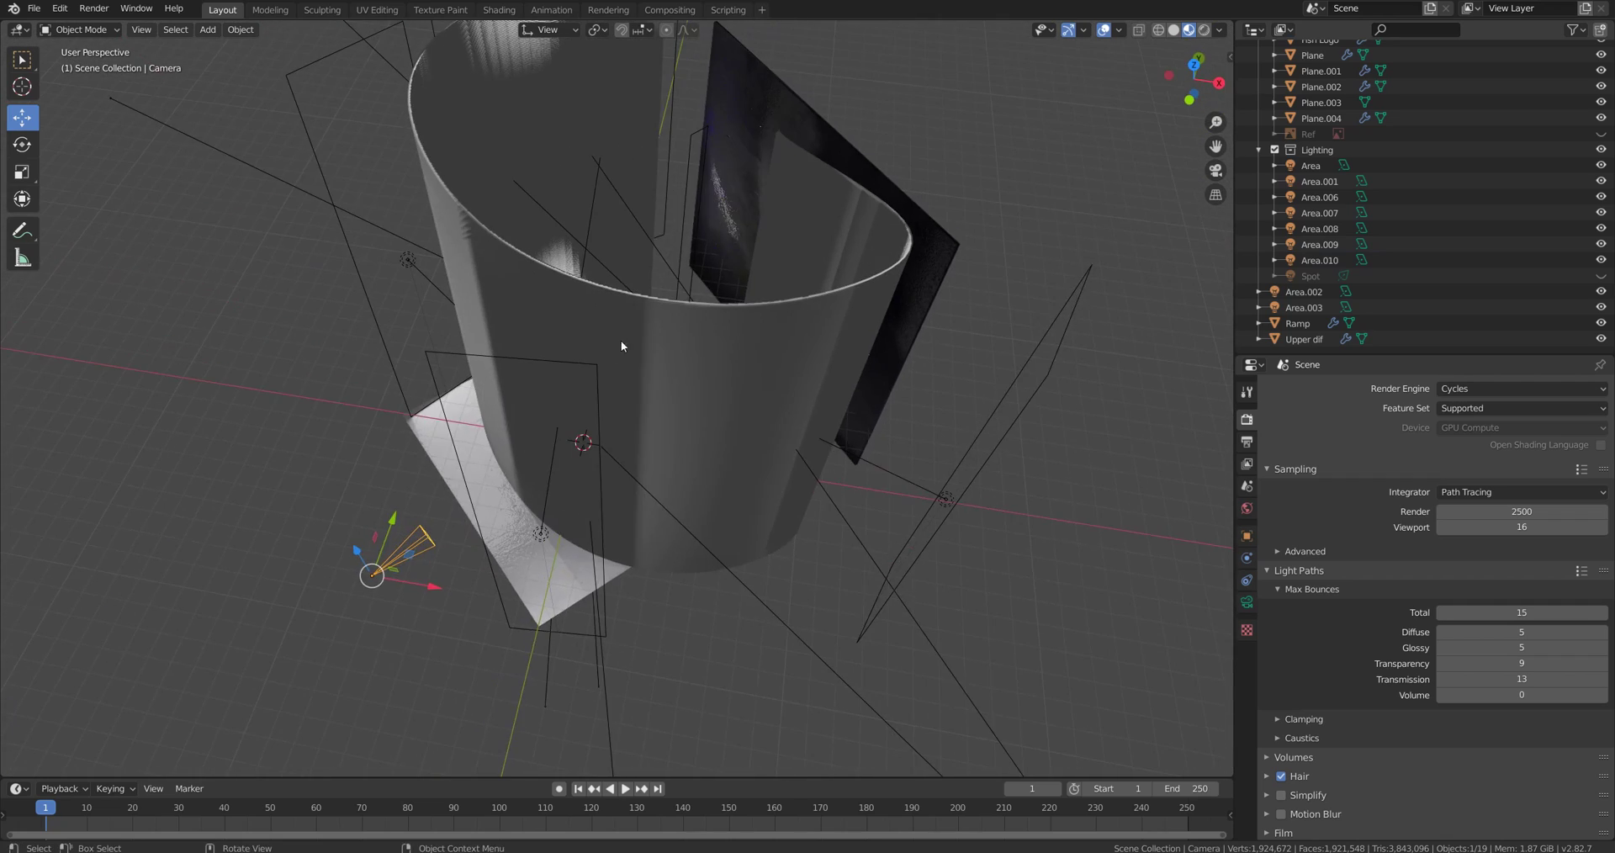
Step: Unhide the Spot light and view up close where its beam falls on the backdrop
click(1308, 276)
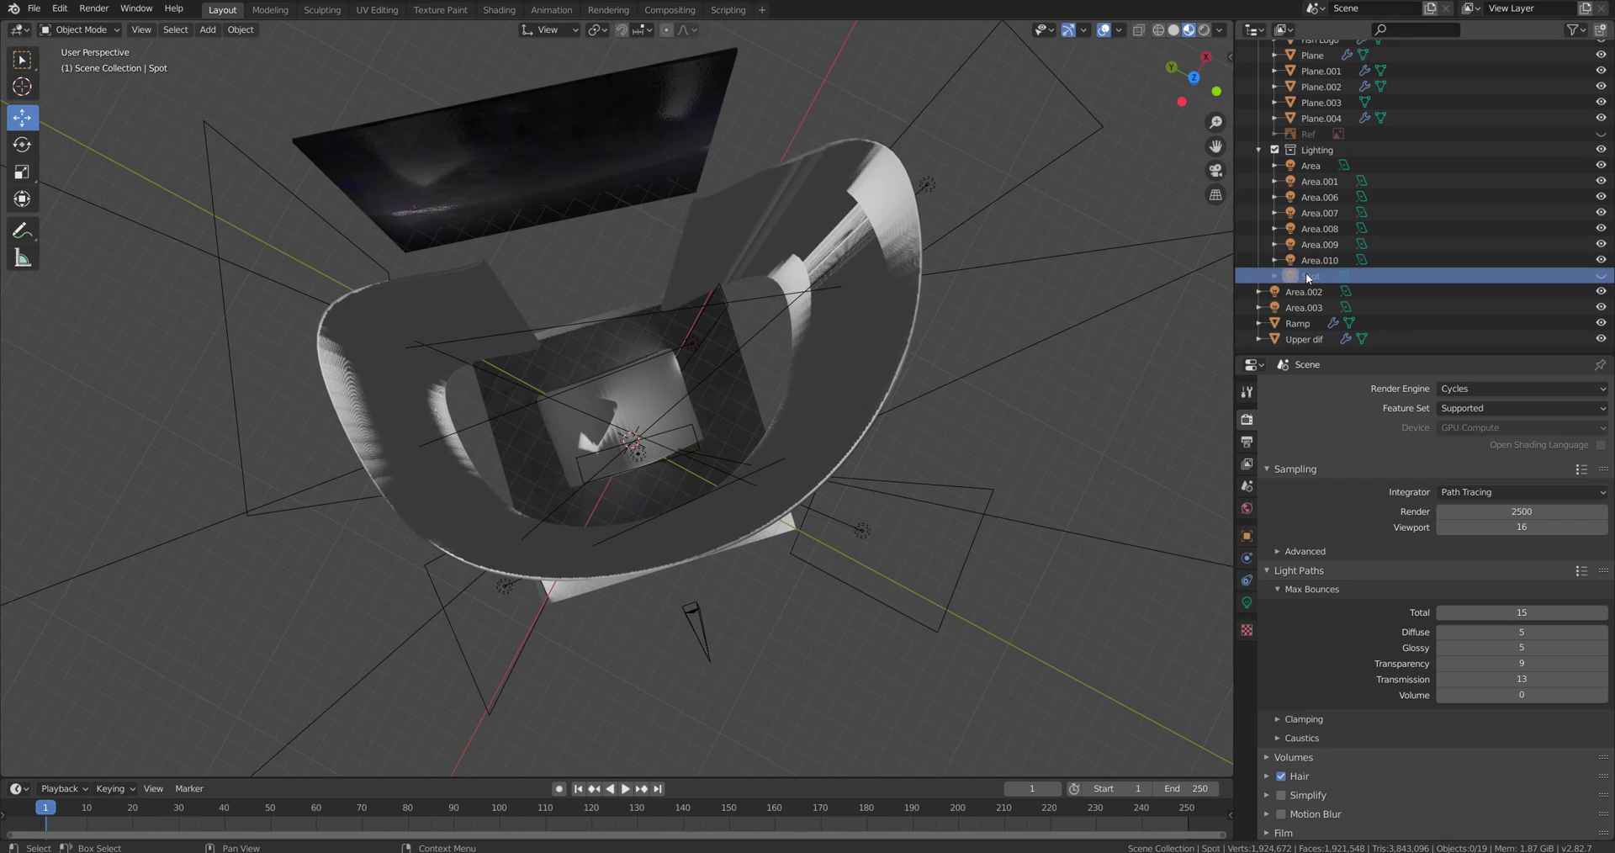
click(1601, 275)
middle_drag(680, 309, 694, 276)
middle_drag(621, 382, 646, 382)
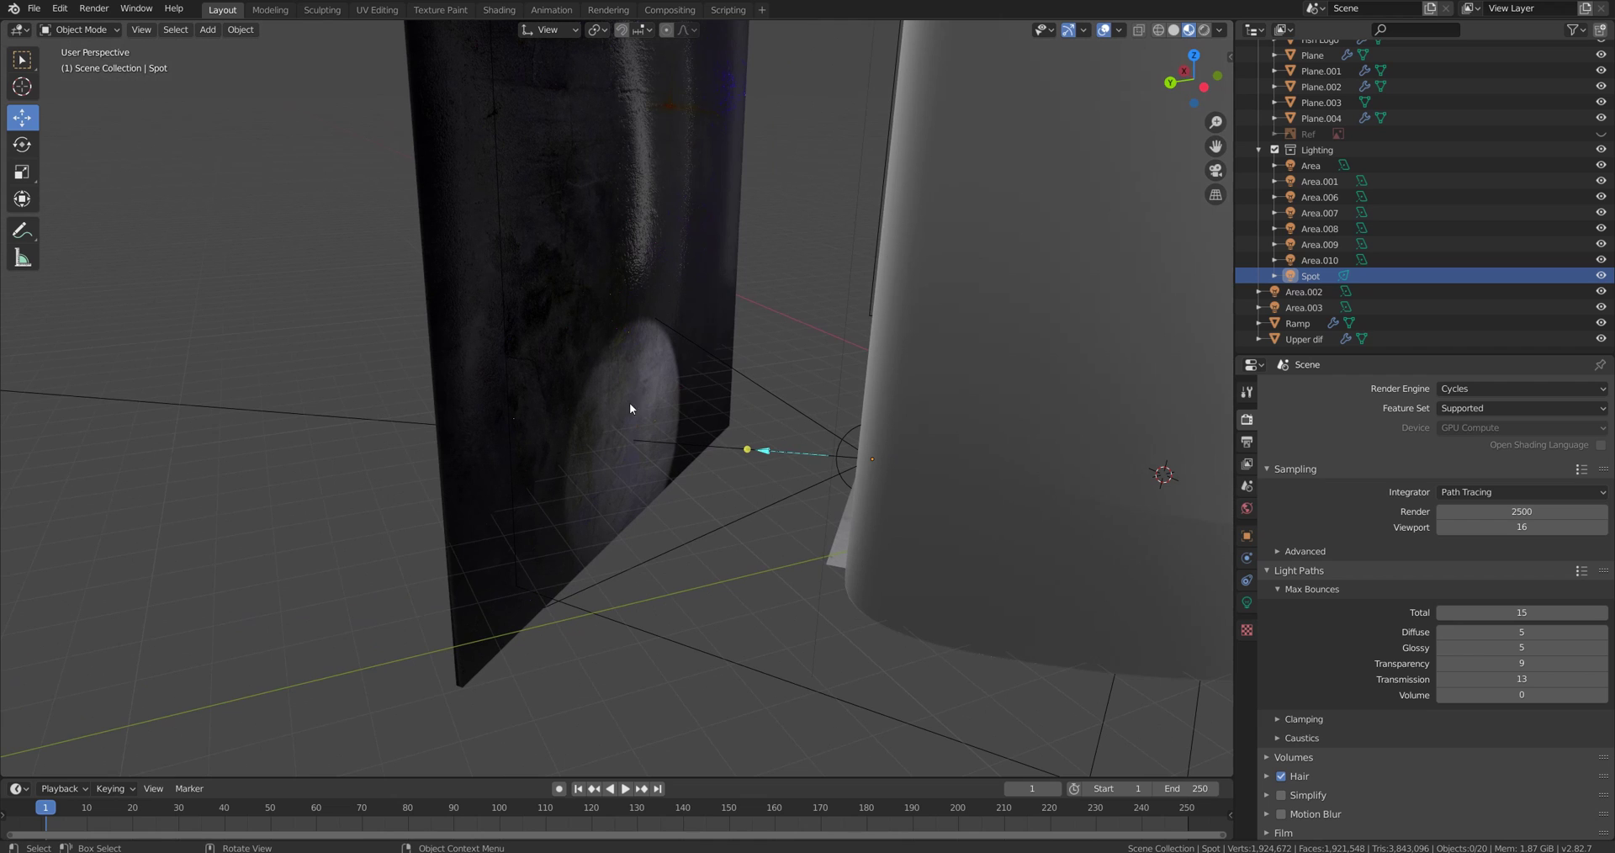
mouse_move(625, 436)
middle_down()
mouse_move(714, 441)
mouse_move(641, 441)
mouse_move(642, 454)
middle_up()
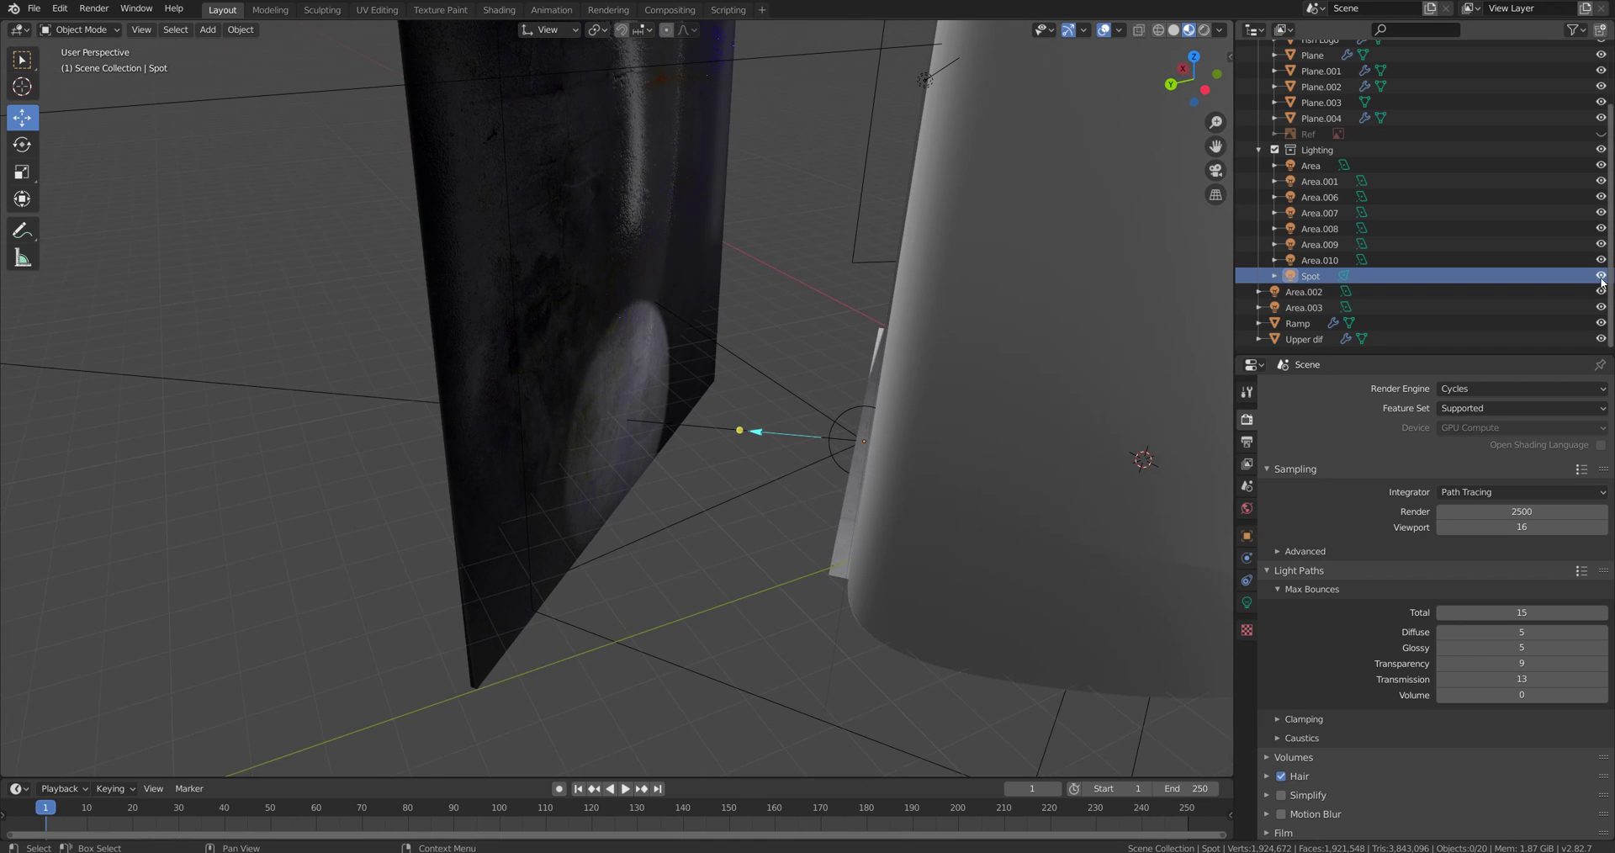
Step: Return to the rendered camera view and toggle the Spot light's visibility off and on to compare the backdrop behind the bottle
click(1204, 30)
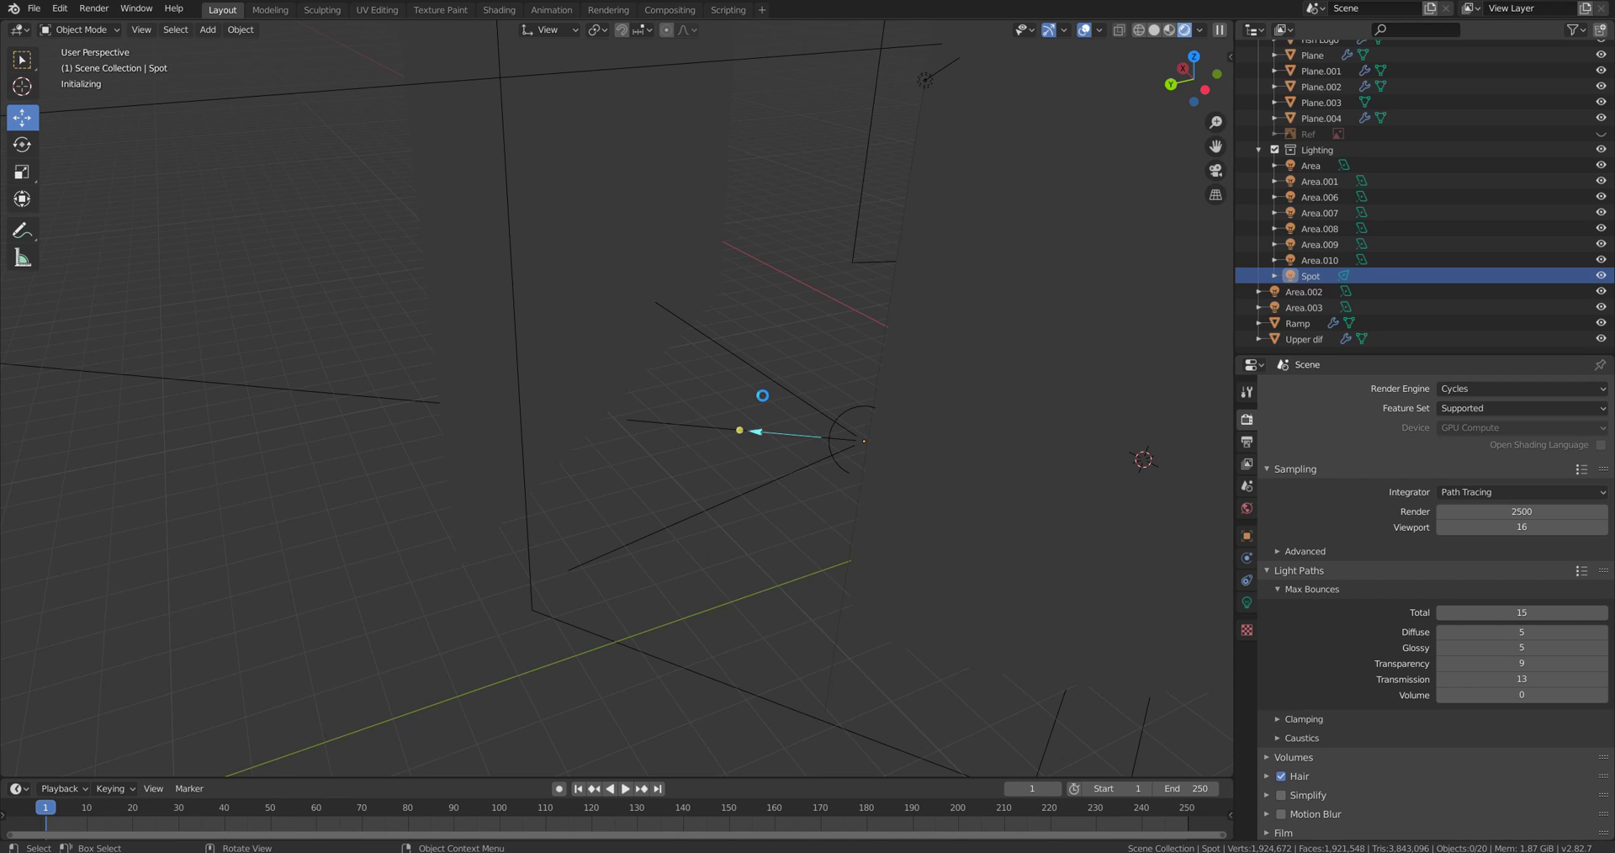
key(KP_0)
scroll(764, 401, down, 2)
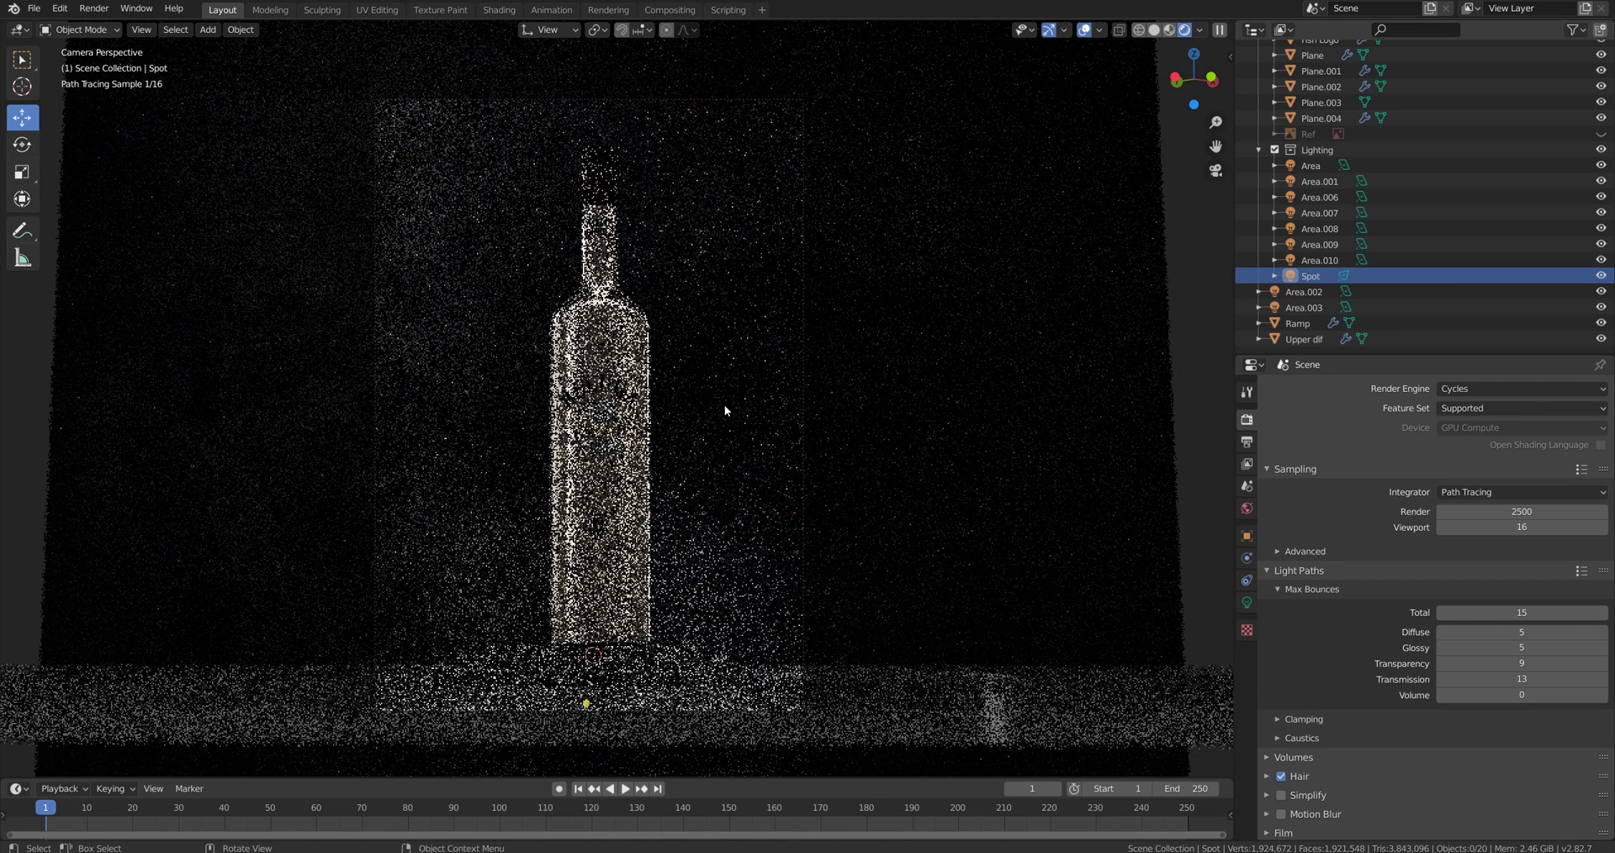
click(1601, 275)
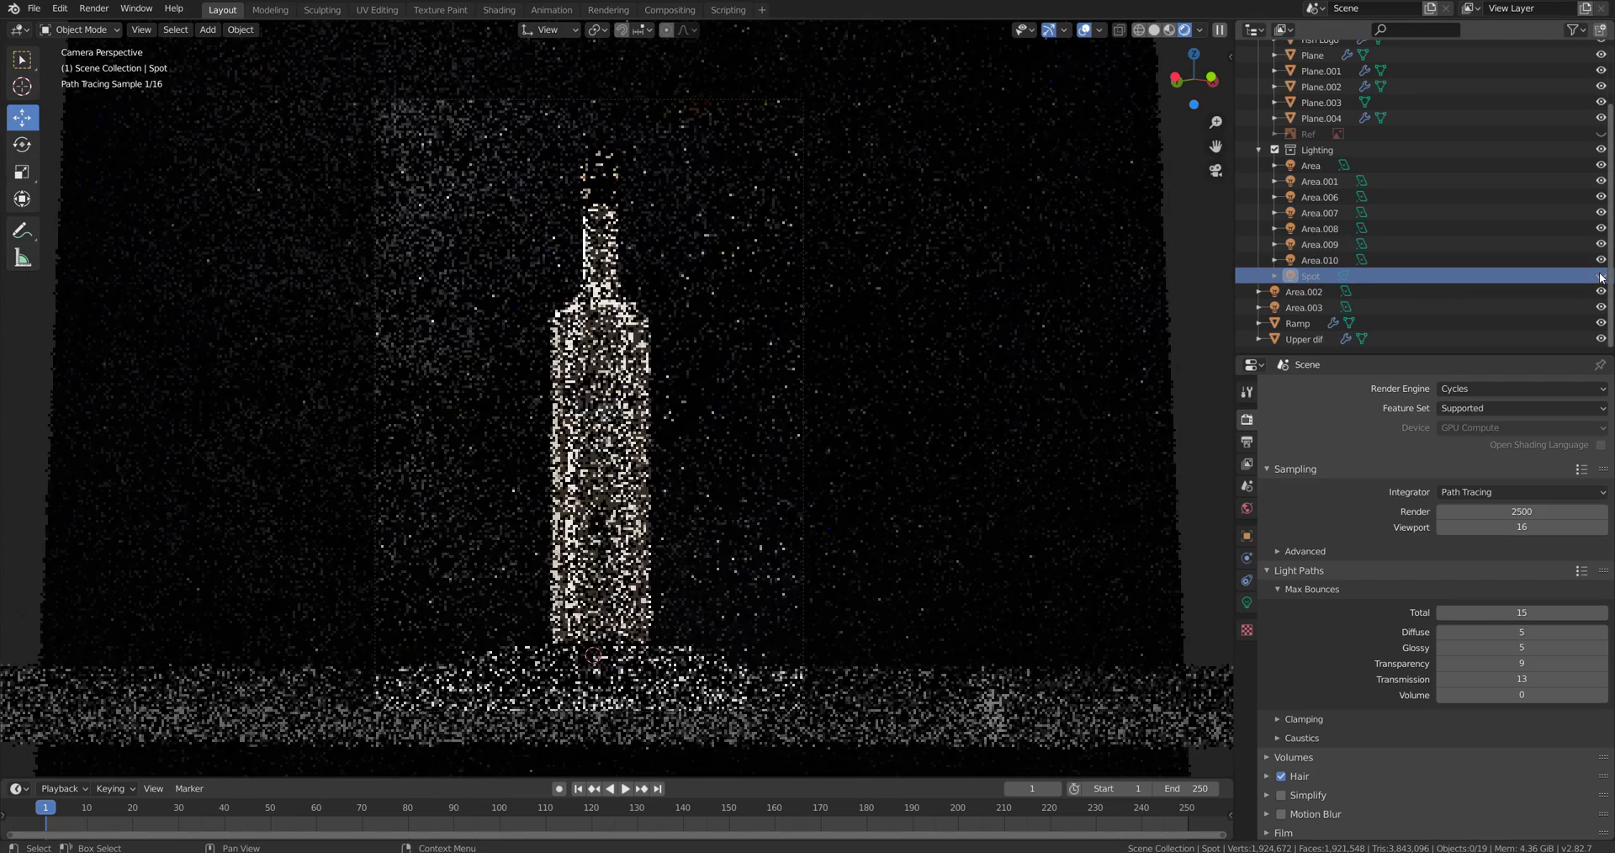
click(1601, 276)
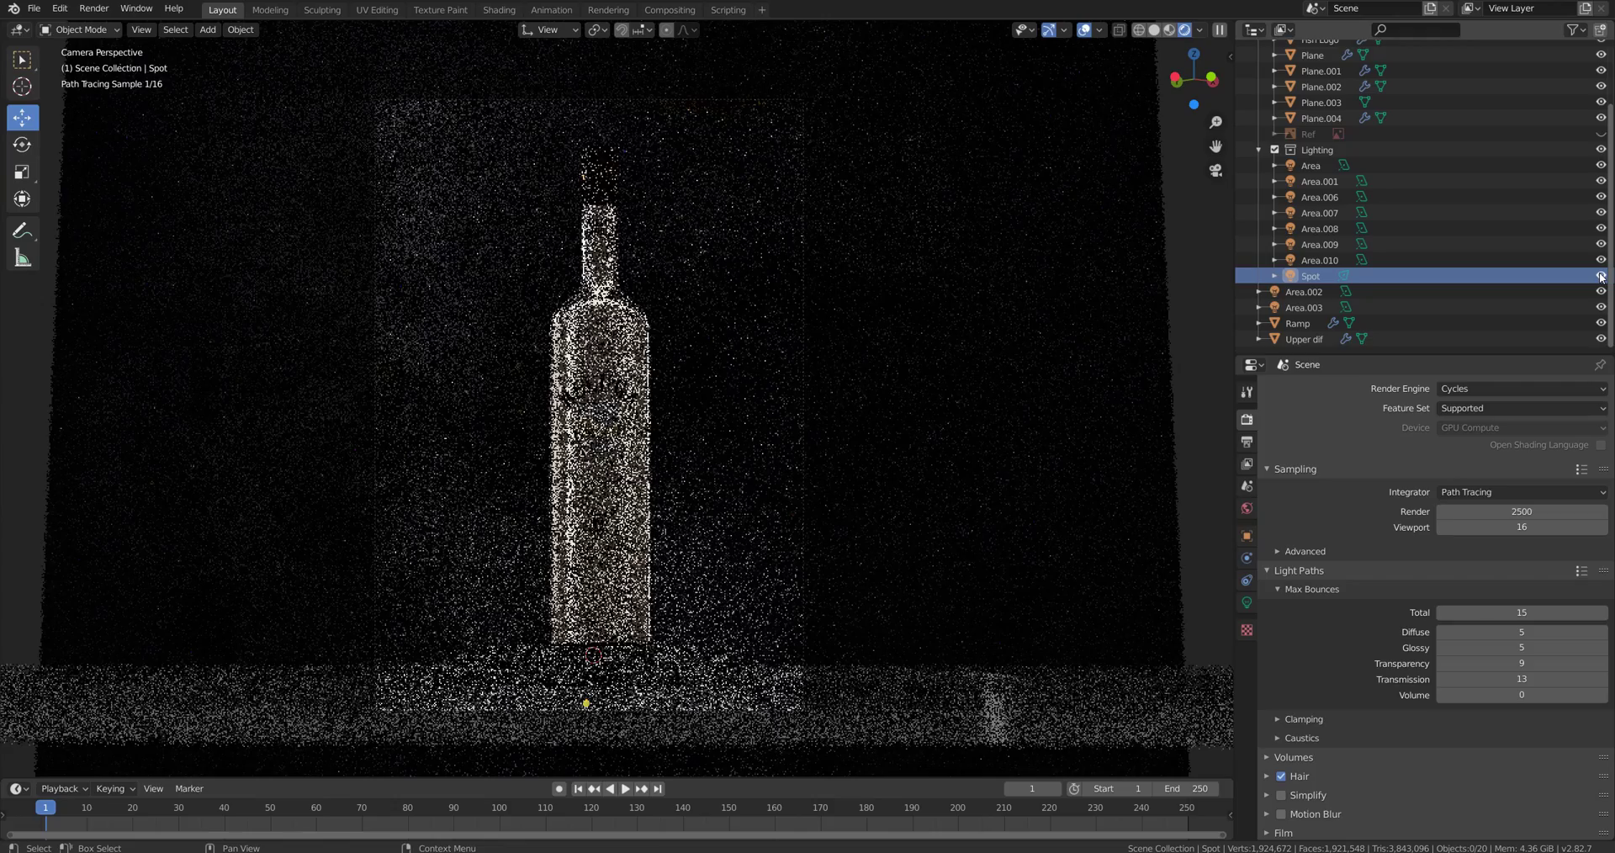
click(1601, 276)
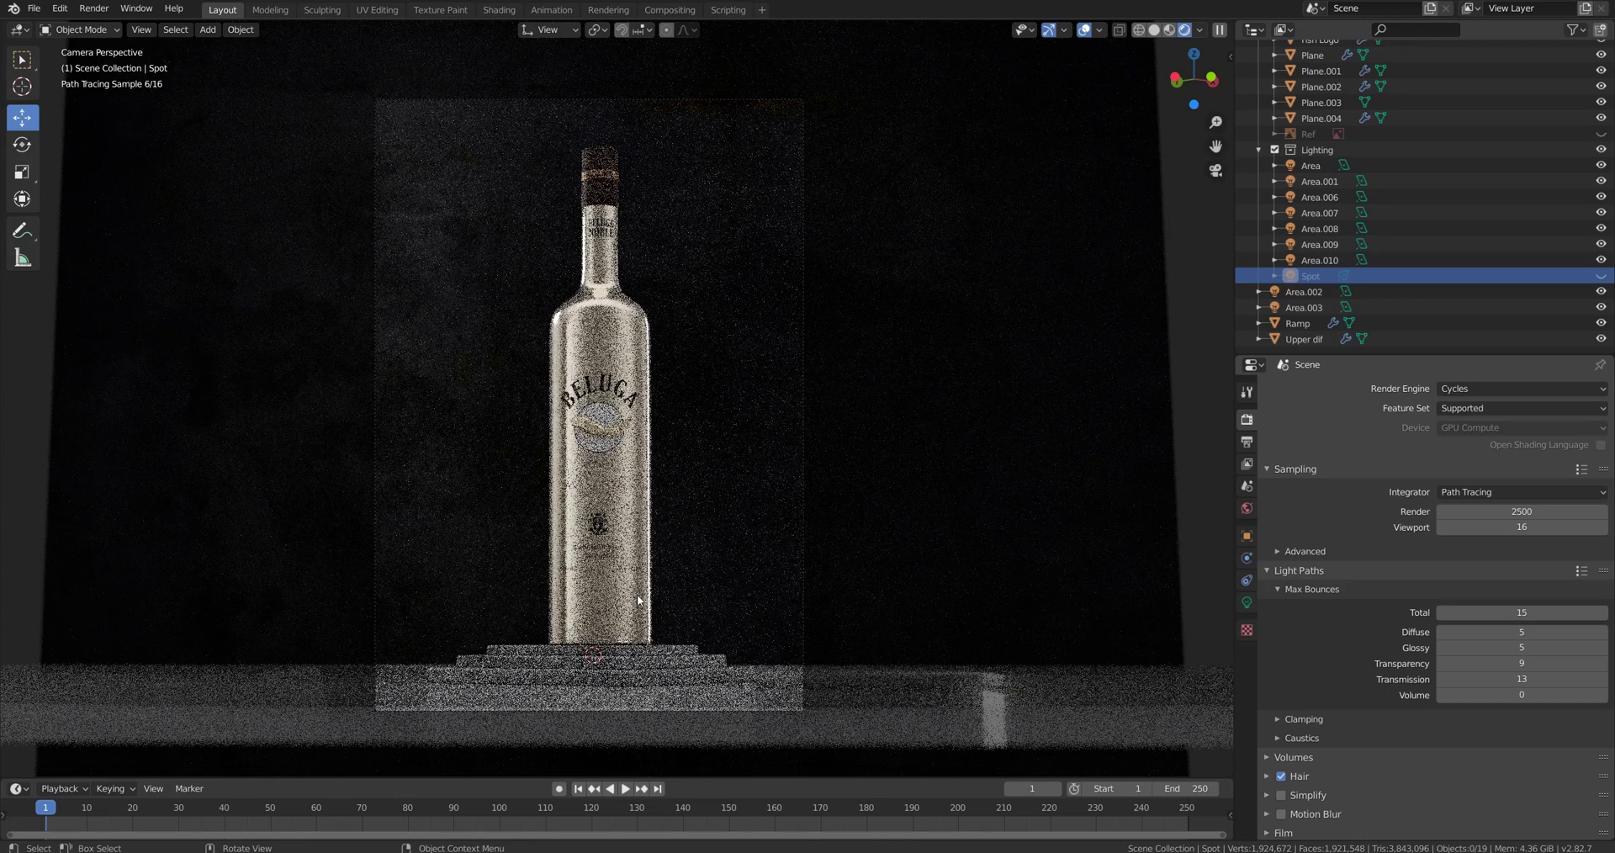
click(1601, 276)
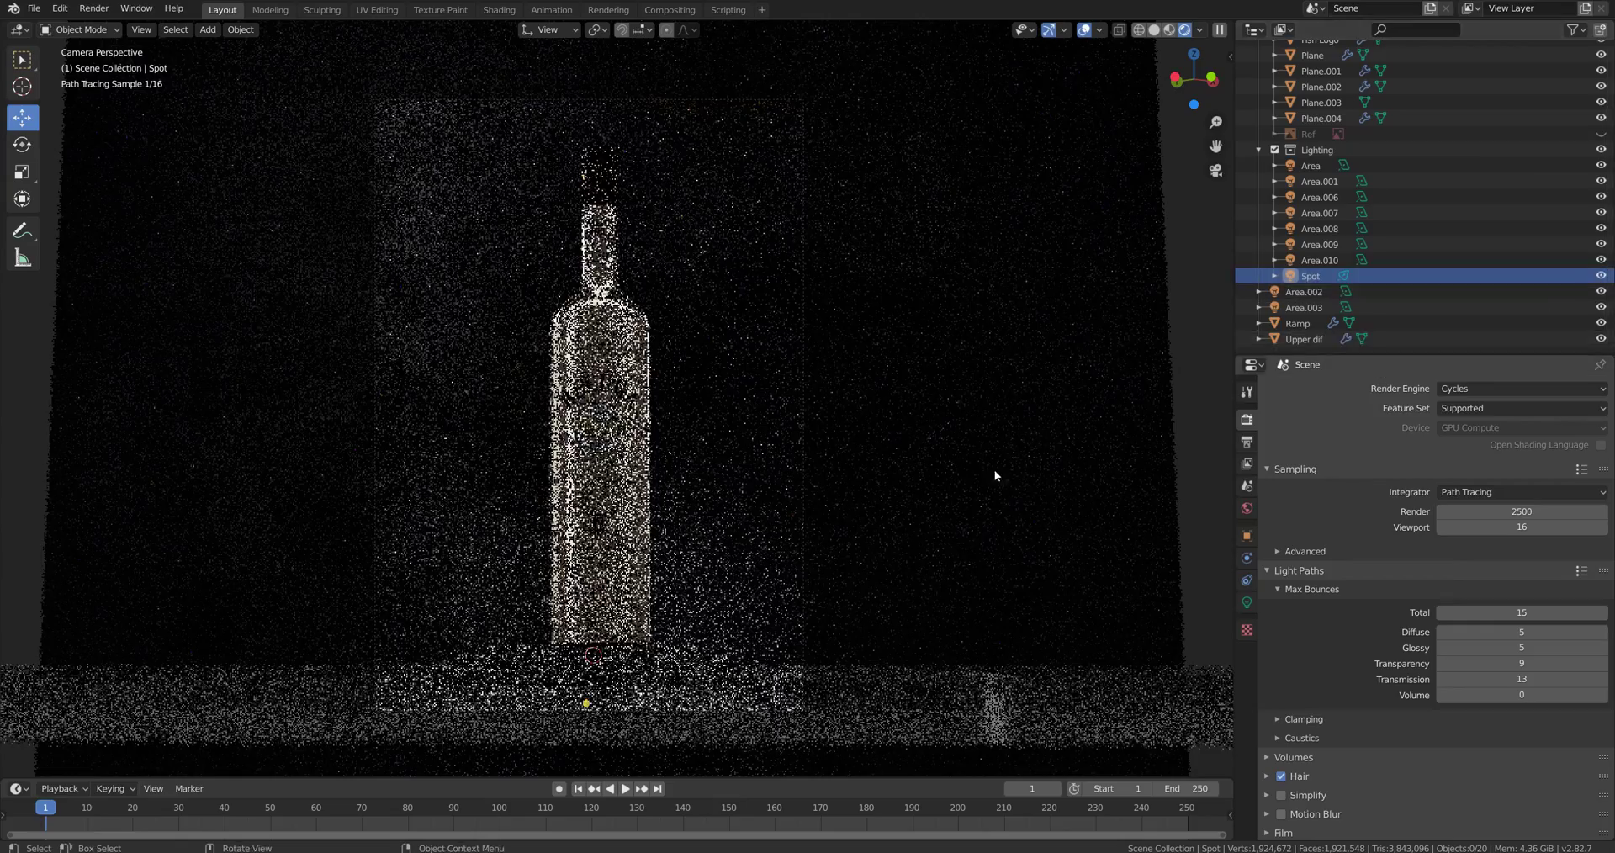
Step: Select the Ramp diffuser and view its curved shape around the bottle, backdrop and lights from outside the camera
scroll(994, 476, down, 6)
middle_drag(1118, 118, 653, 478)
scroll(694, 497, down, 4)
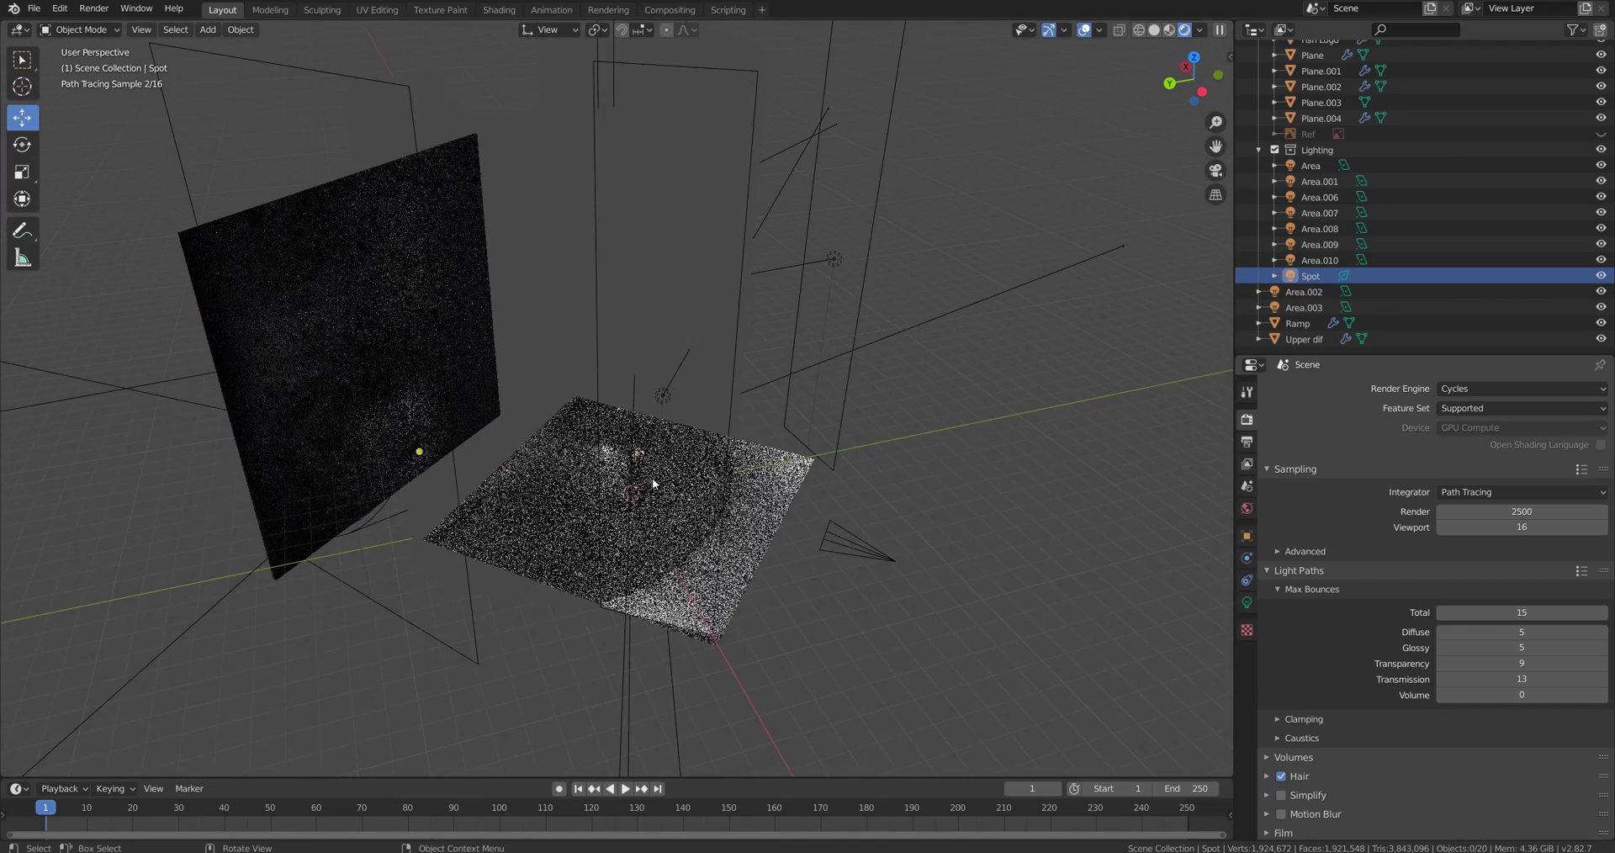
click(673, 471)
middle_drag(699, 377, 578, 436)
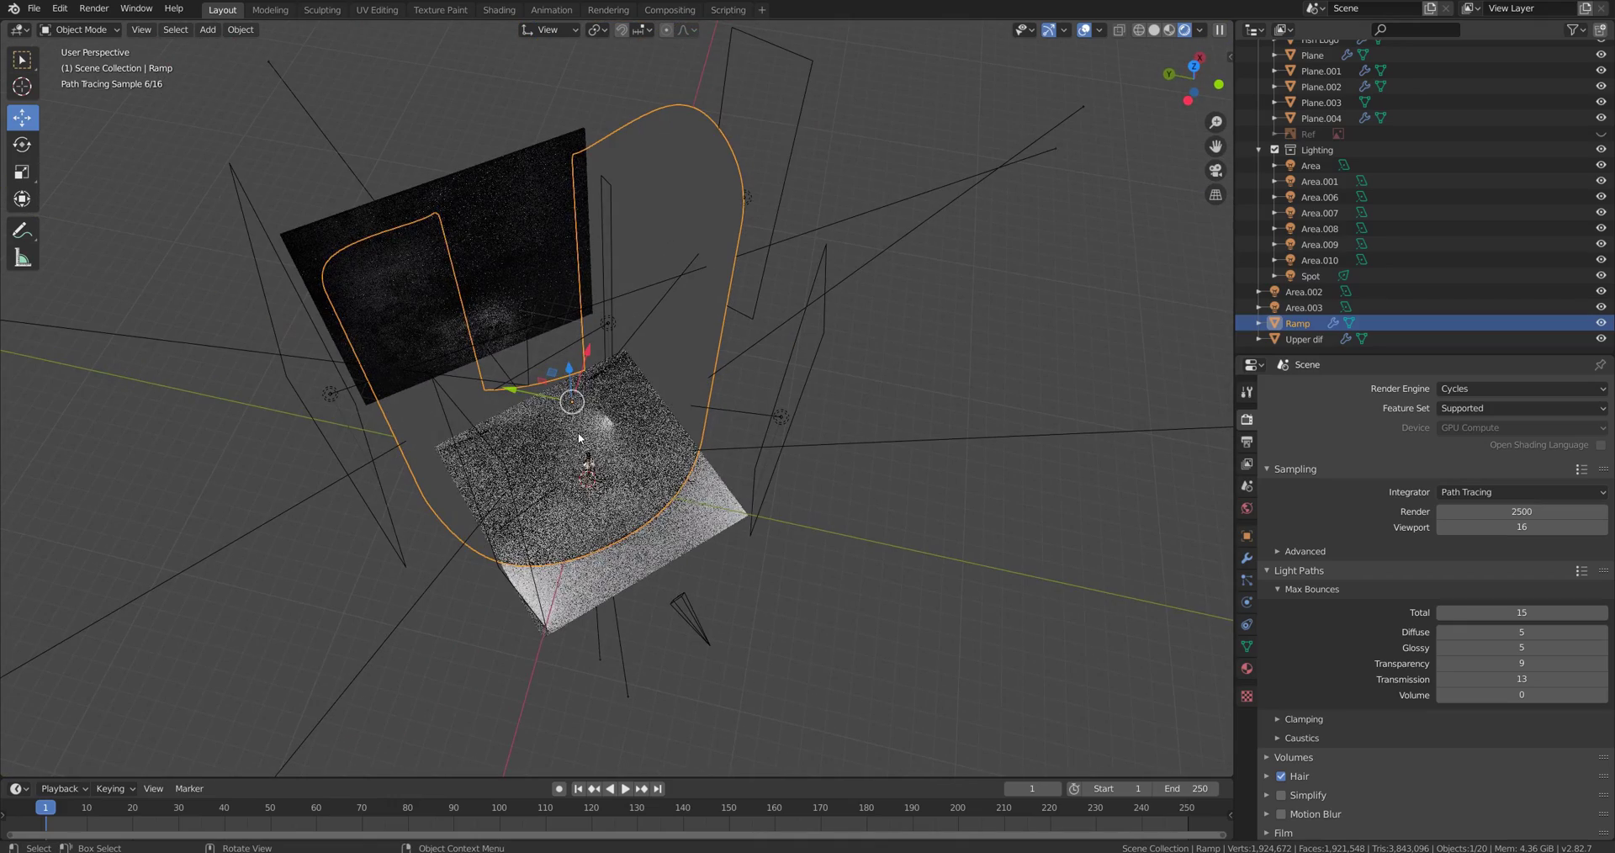
middle_drag(515, 436, 833, 397)
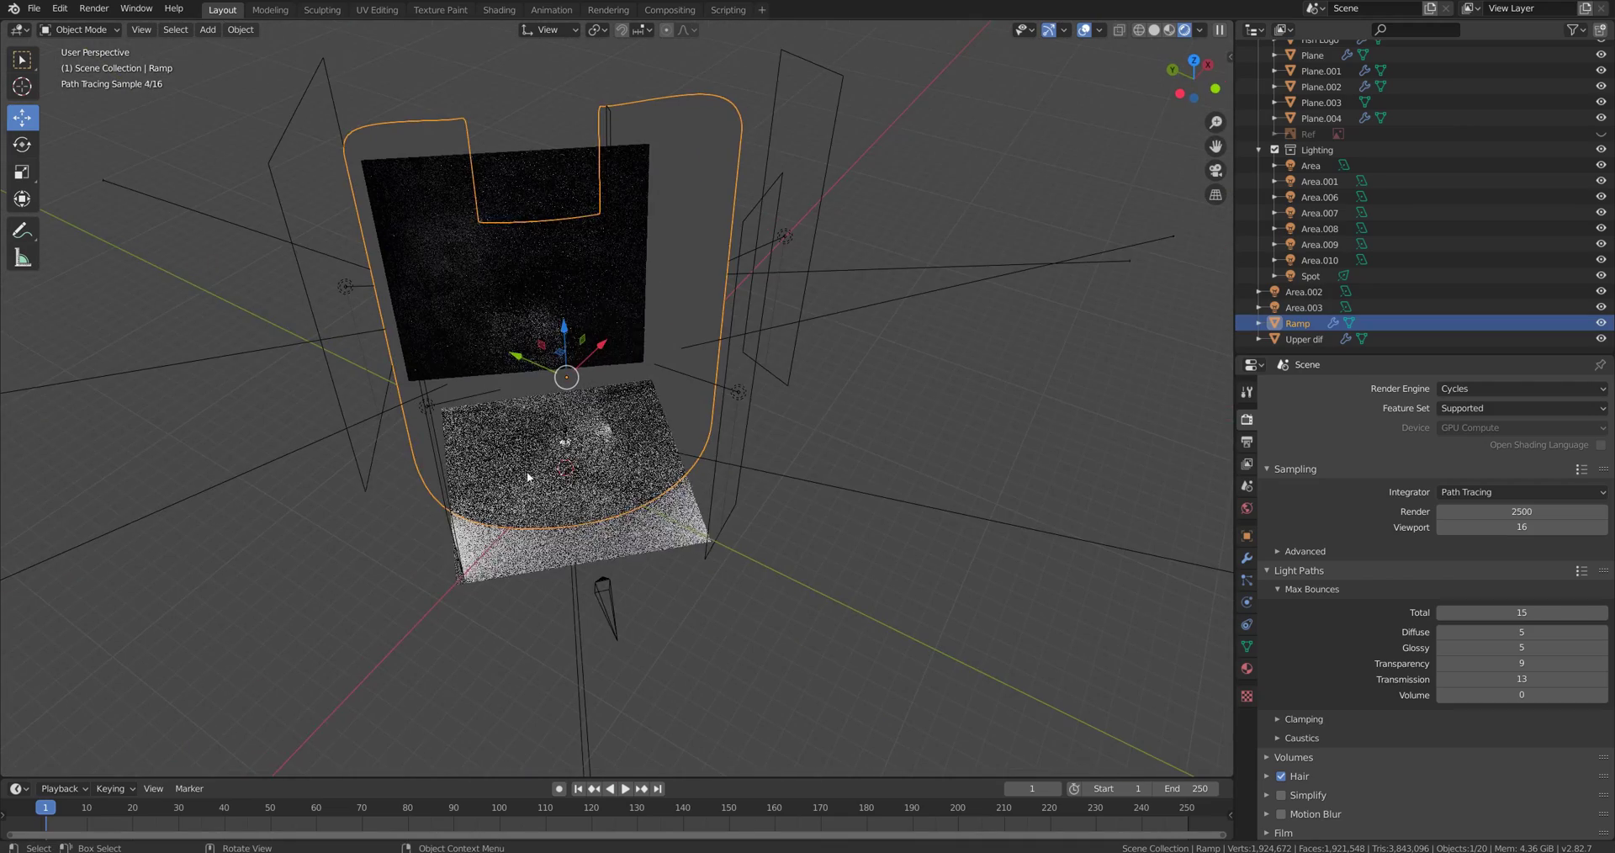
middle_drag(527, 471, 519, 425)
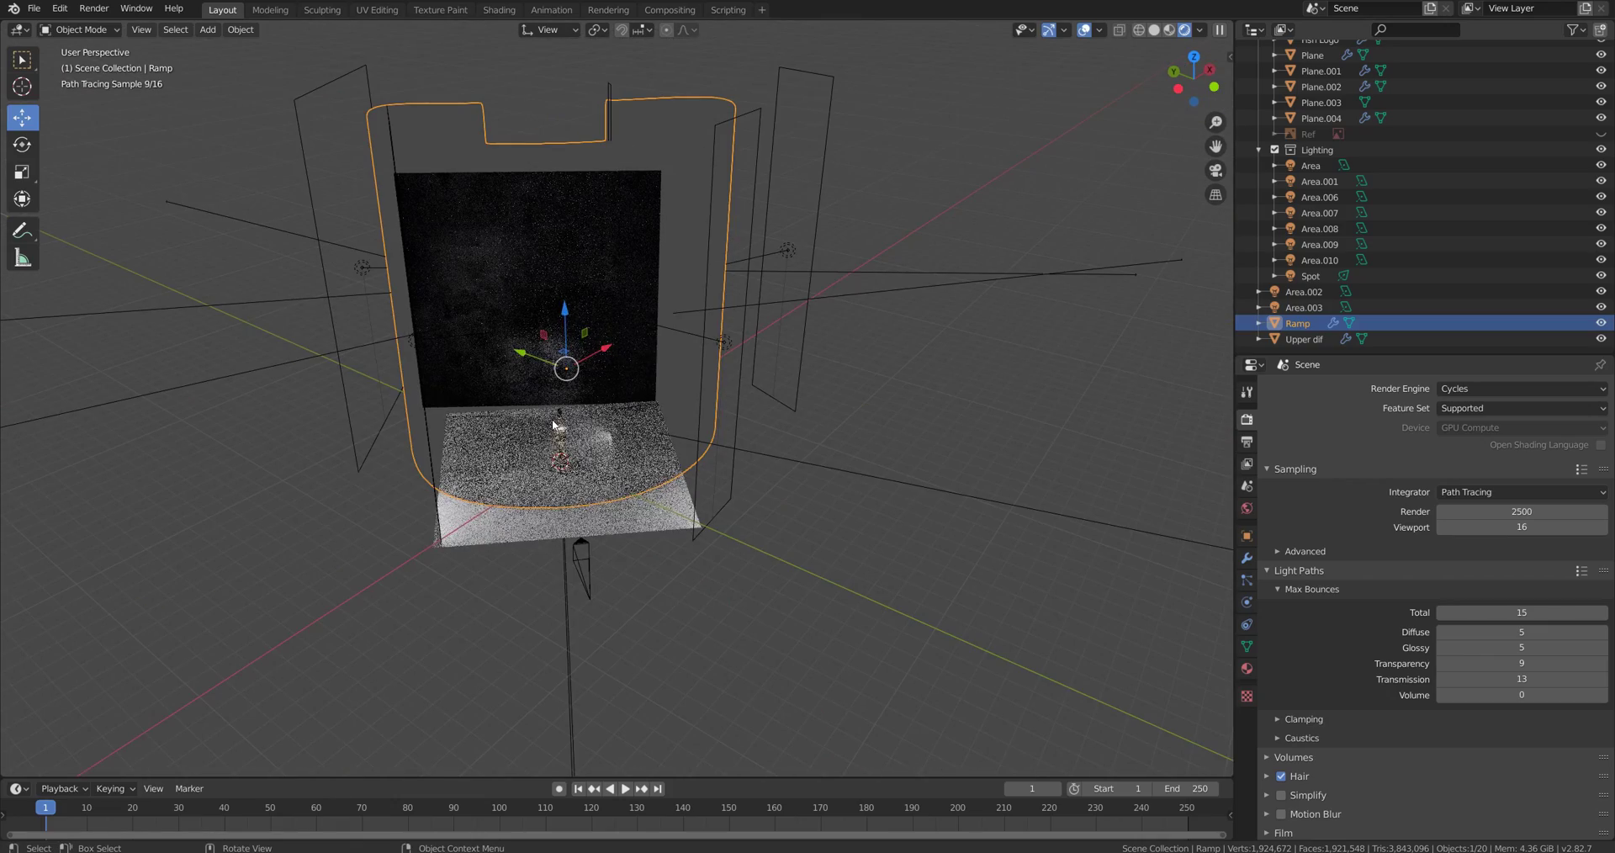
shift+middle_drag(552, 425, 594, 427)
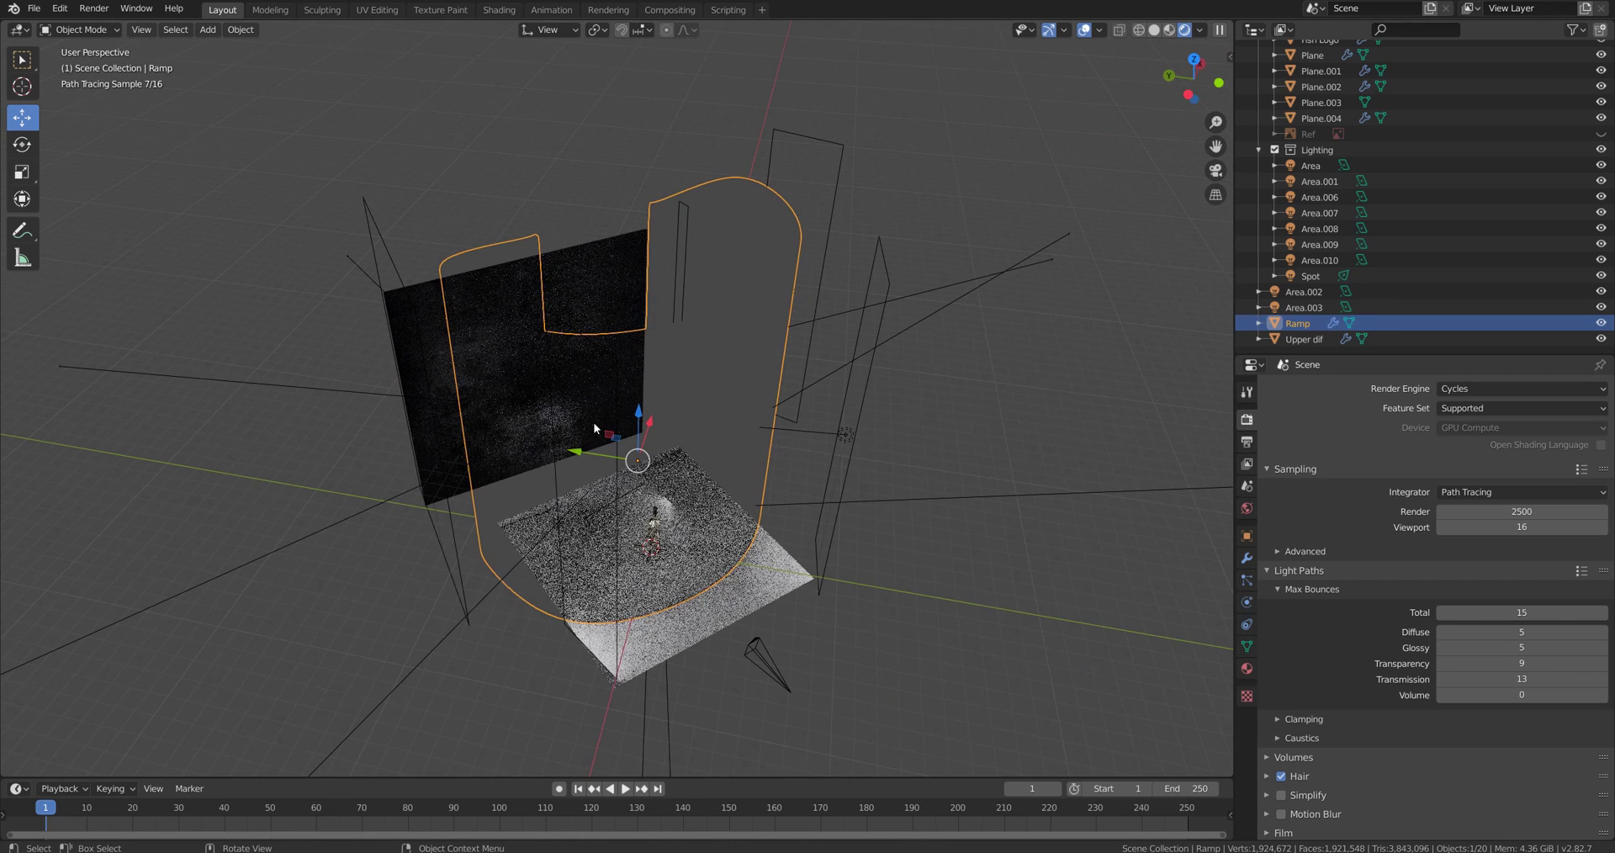